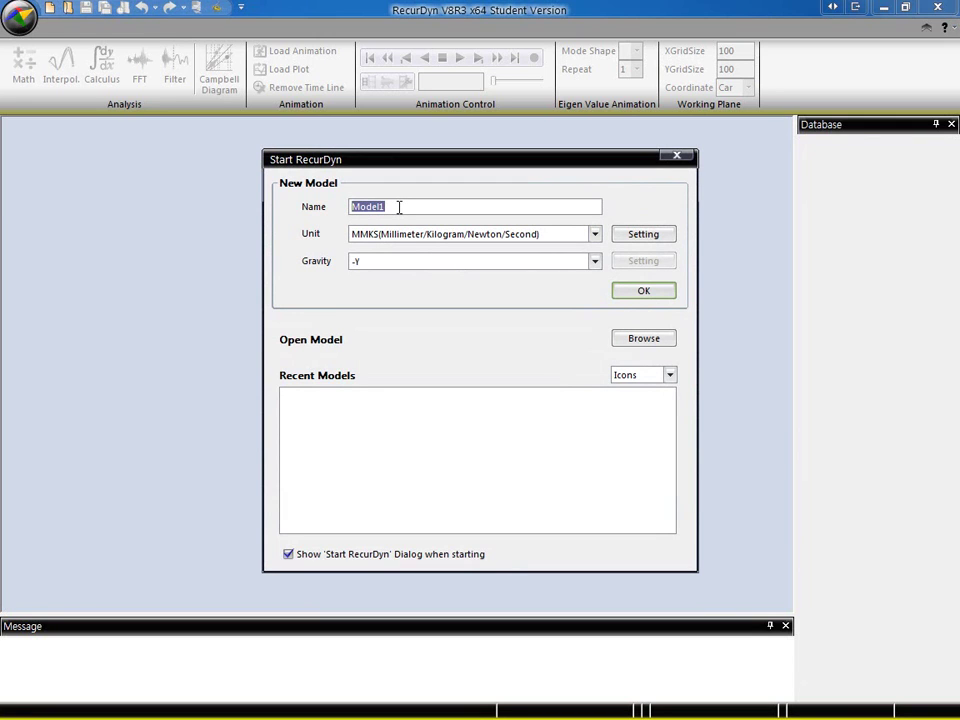
- Name the new model P2_253 and set its unit system to MKS (Meter/Kilogram/Newton/Second)
{"action": "type", "text": "P2_253"}
{"action": "left_click", "coordinate": [594, 236]}
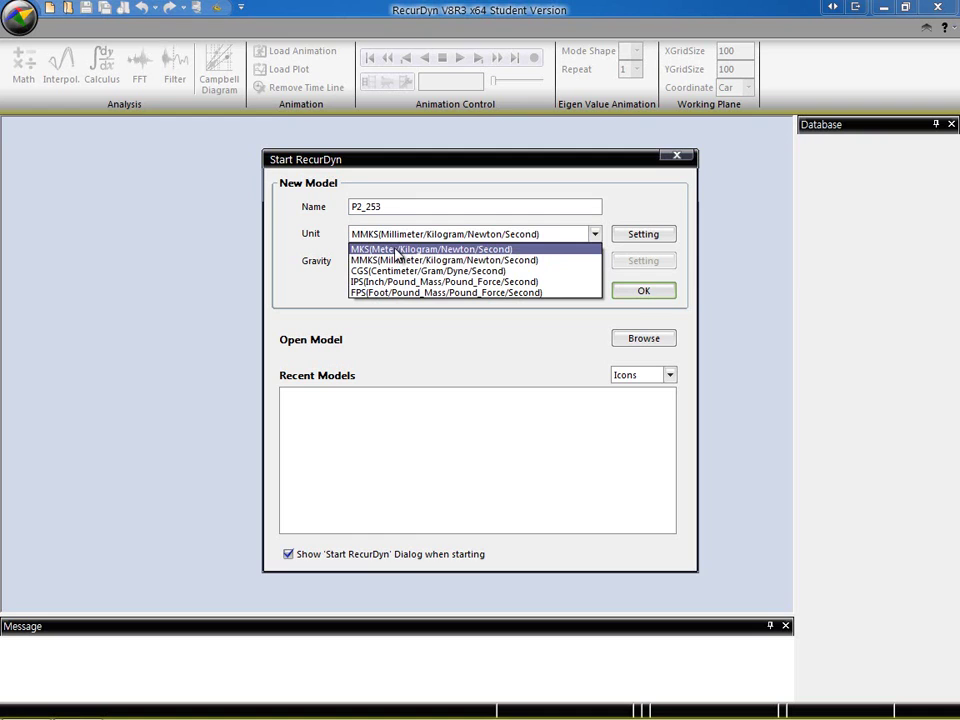
{"action": "left_click", "coordinate": [397, 250]}
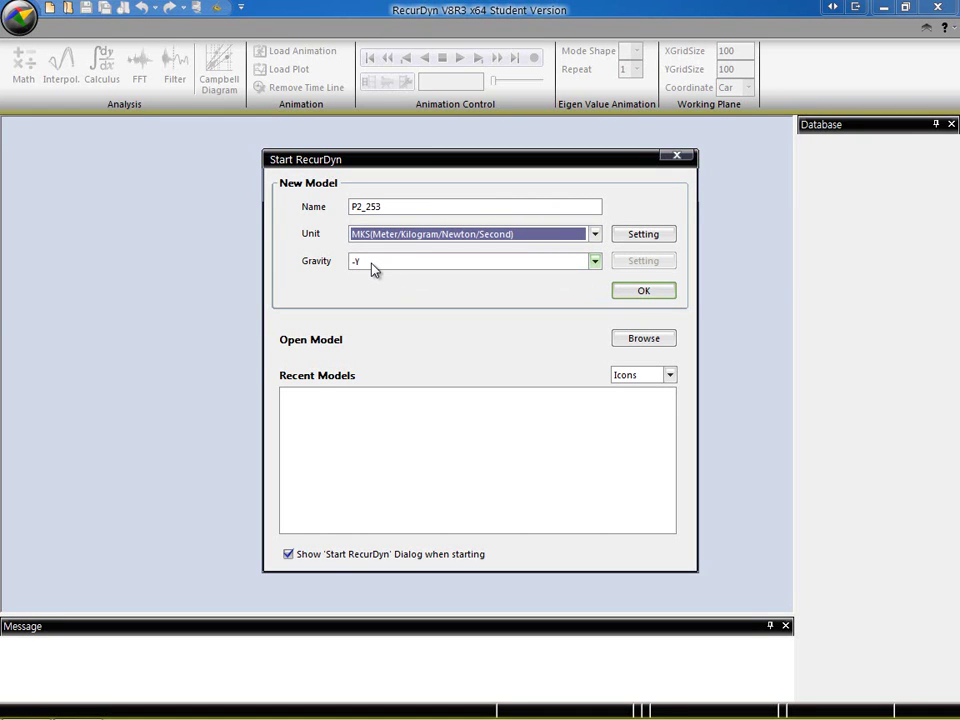
{"action": "mouse_move", "coordinate": [110, 209]}
{"action": "left_mouse_down"}
{"action": "mouse_move", "coordinate": [110, 255]}
{"action": "mouse_move", "coordinate": [180, 261]}
{"action": "mouse_move", "coordinate": [174, 278]}
{"action": "mouse_move", "coordinate": [100, 218]}
{"action": "left_mouse_up"}
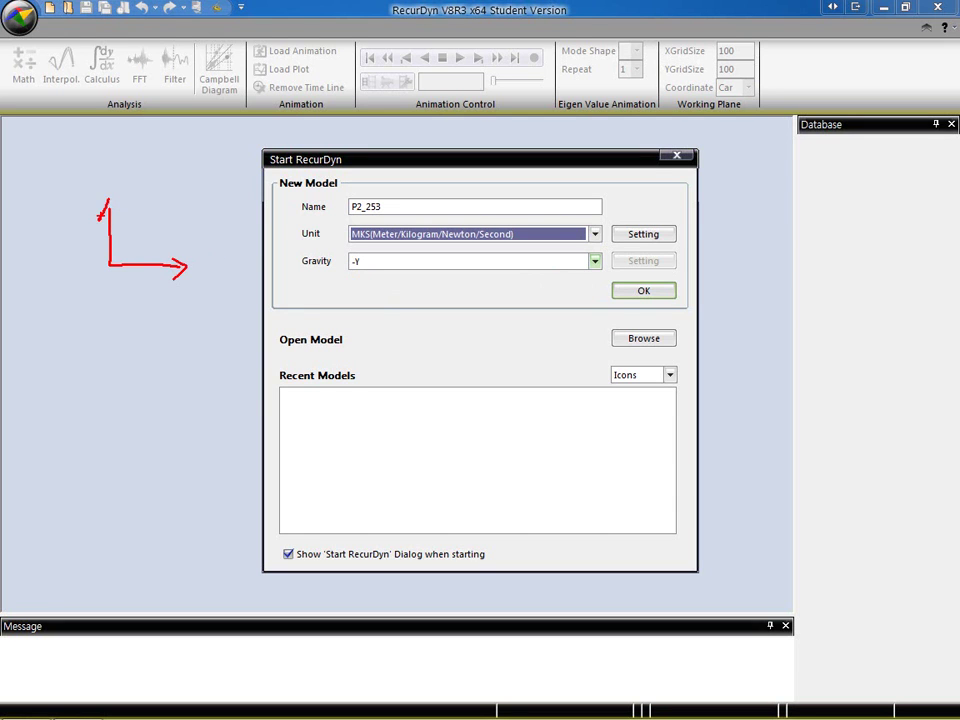
{"action": "mouse_move", "coordinate": [192, 270]}
{"action": "left_mouse_down"}
{"action": "mouse_move", "coordinate": [210, 288]}
{"action": "mouse_move", "coordinate": [190, 286]}
{"action": "left_mouse_up"}
{"action": "mouse_move", "coordinate": [67, 184]}
{"action": "left_mouse_down"}
{"action": "mouse_move", "coordinate": [87, 186]}
{"action": "mouse_move", "coordinate": [78, 211]}
{"action": "left_mouse_up"}
{"action": "left_click_drag", "start_coordinate": [108, 265], "coordinate": [77, 305]}
{"action": "mouse_move", "coordinate": [77, 290]}
{"action": "left_mouse_down"}
{"action": "mouse_move", "coordinate": [90, 304]}
{"action": "mouse_move", "coordinate": [62, 326]}
{"action": "mouse_move", "coordinate": [64, 343]}
{"action": "left_mouse_up"}
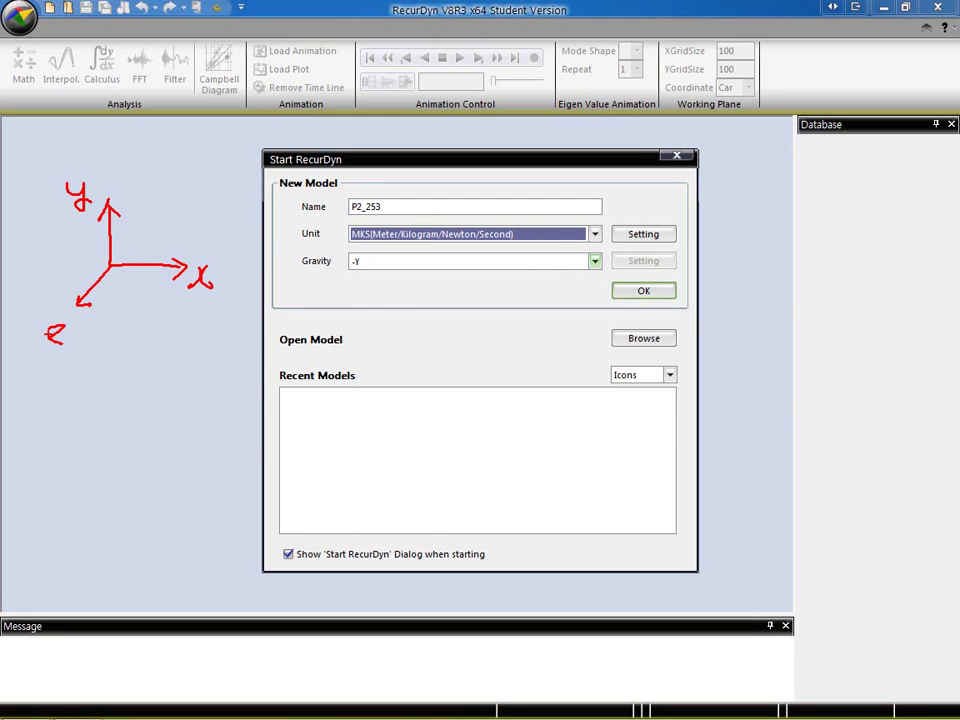
{"action": "mouse_move", "coordinate": [108, 286]}
{"action": "left_mouse_down"}
{"action": "mouse_move", "coordinate": [108, 340]}
{"action": "mouse_move", "coordinate": [99, 333]}
{"action": "mouse_move", "coordinate": [104, 344]}
{"action": "mouse_move", "coordinate": [117, 336]}
{"action": "mouse_move", "coordinate": [152, 350]}
{"action": "left_mouse_up"}
{"action": "left_click_drag", "start_coordinate": [153, 348], "coordinate": [146, 377]}
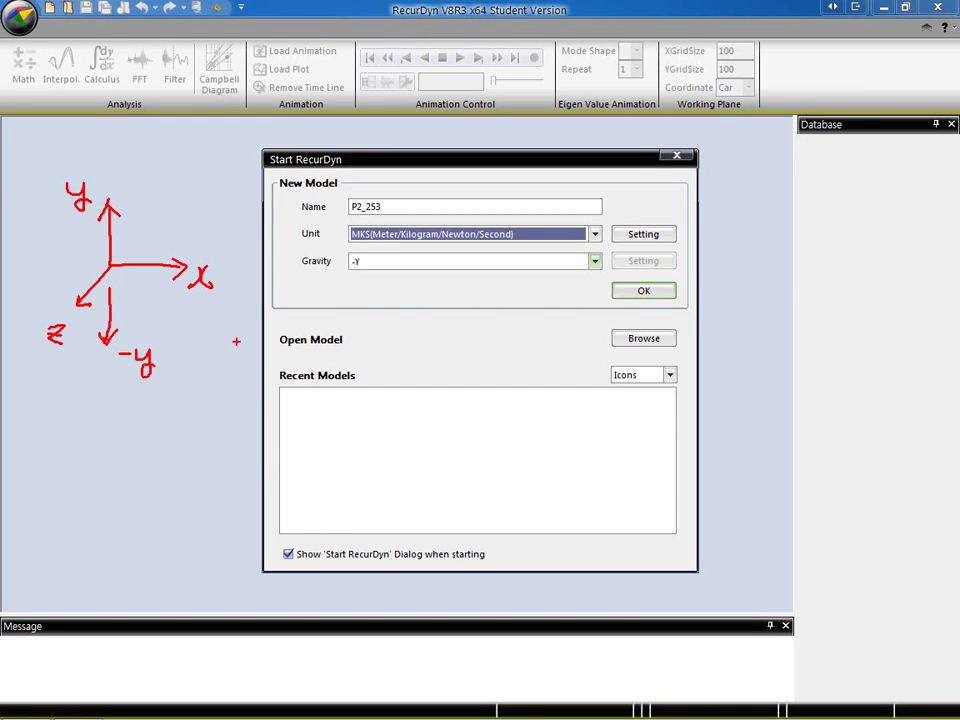
{"action": "mouse_move", "coordinate": [372, 256]}
{"action": "left_mouse_down"}
{"action": "mouse_move", "coordinate": [351, 285]}
{"action": "mouse_move", "coordinate": [372, 258]}
{"action": "left_mouse_up"}
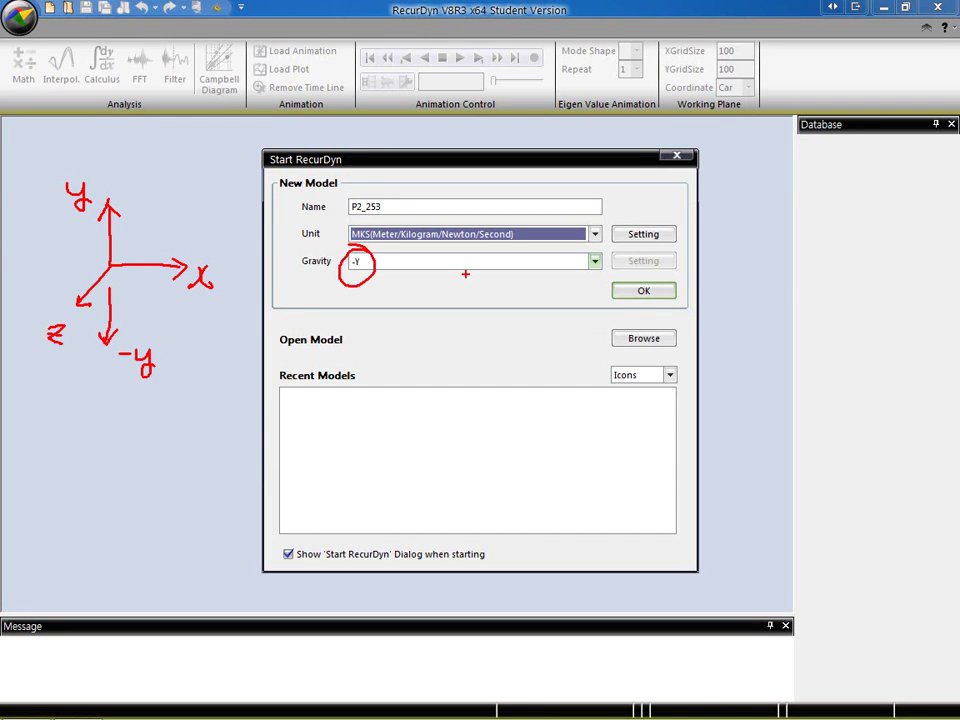
{"action": "key", "text": "Escape"}
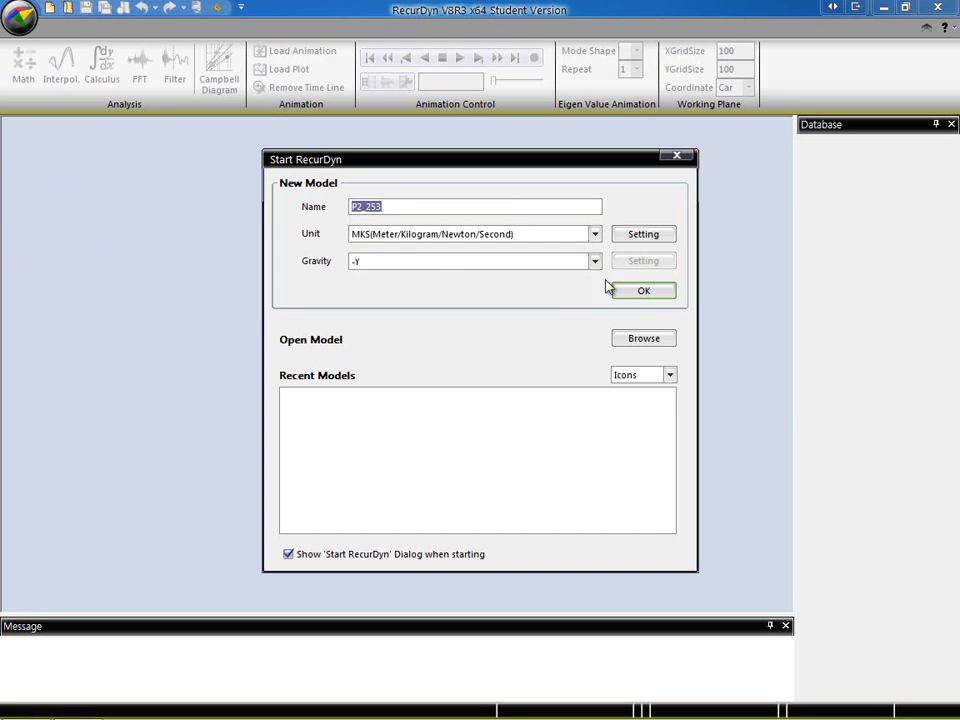
- Create the new model with the entered name, units and -Y gravity
{"action": "left_click", "coordinate": [648, 292]}
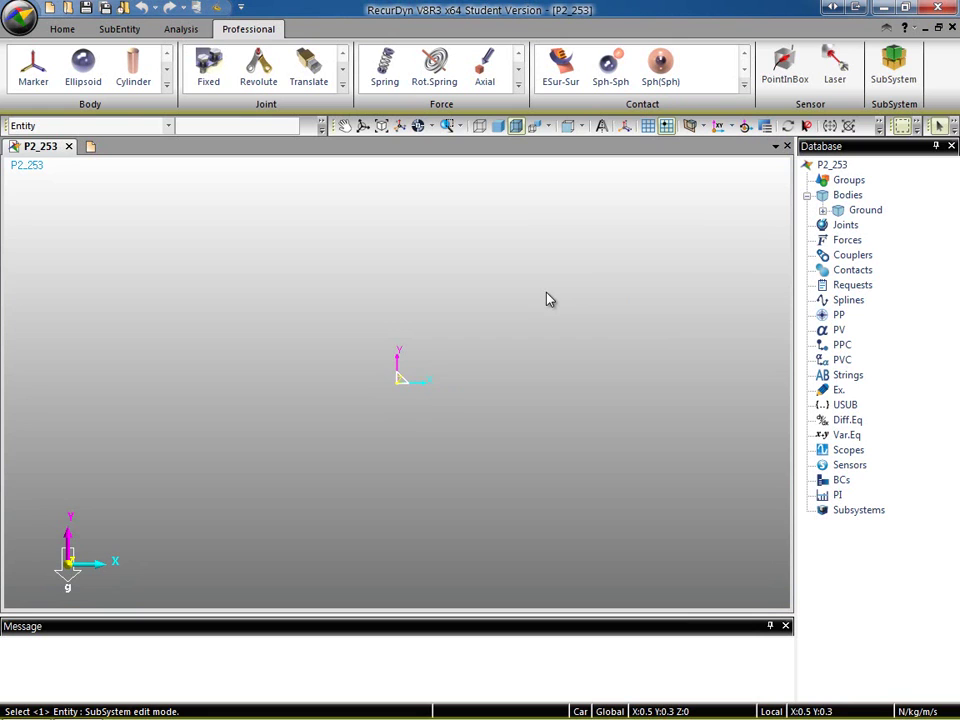
- Create a cylinder body with the Point, Point method from the ground origin marker to 0,-0.8,0
{"action": "middle_click_drag", "start_coordinate": [446, 403], "coordinate": [416, 251]}
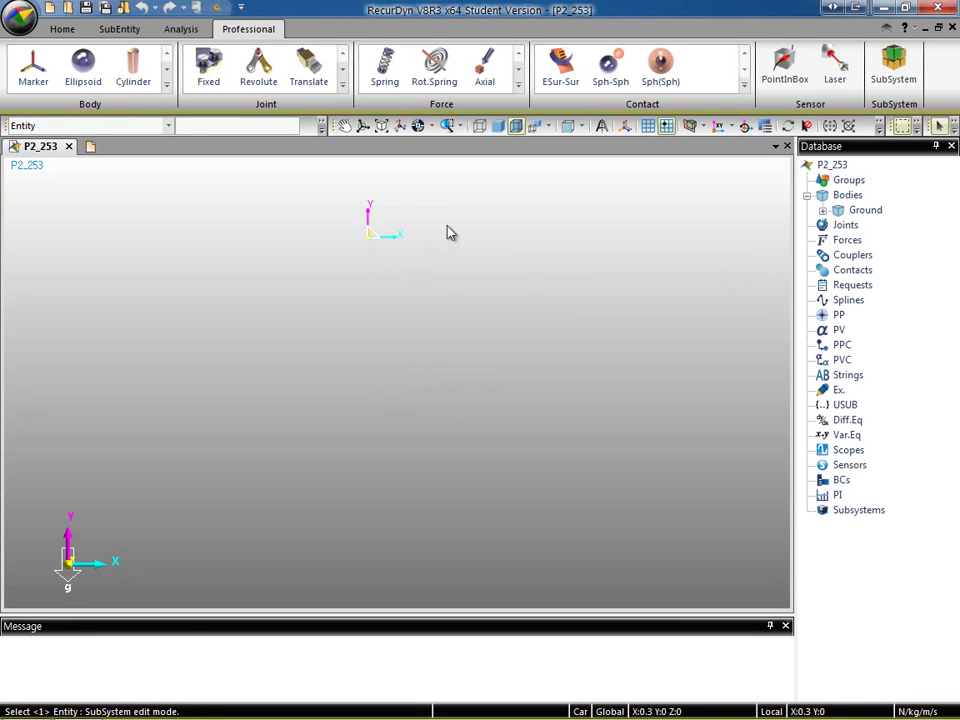
{"action": "left_click", "coordinate": [345, 128]}
{"action": "left_click", "coordinate": [134, 66]}
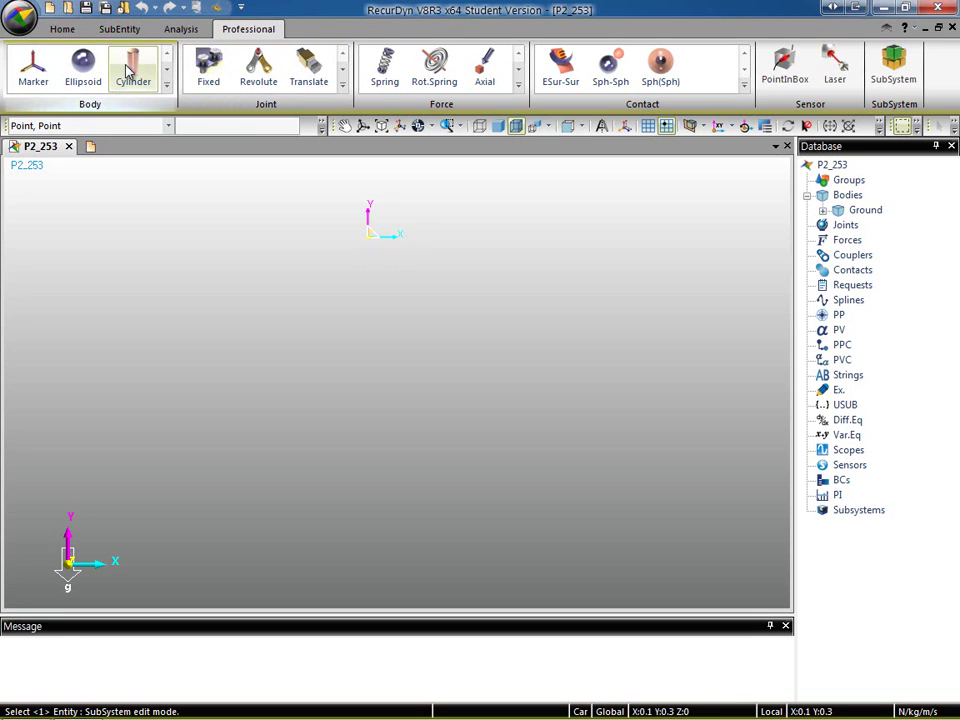
{"action": "left_click", "coordinate": [168, 126]}
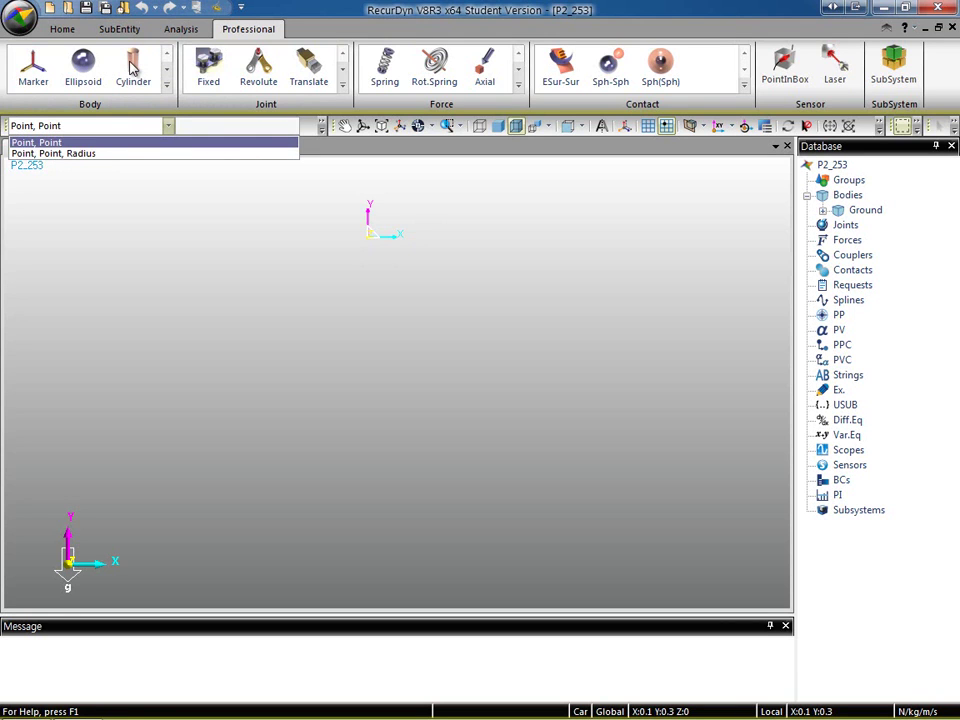
{"action": "left_click", "coordinate": [90, 128]}
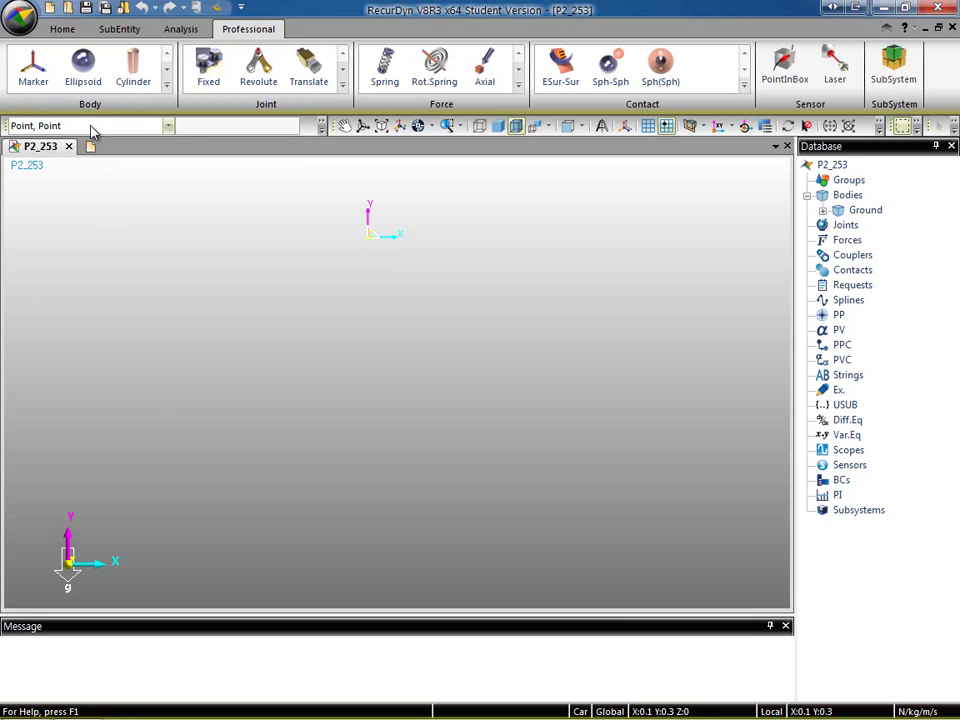
{"action": "left_click", "coordinate": [370, 245]}
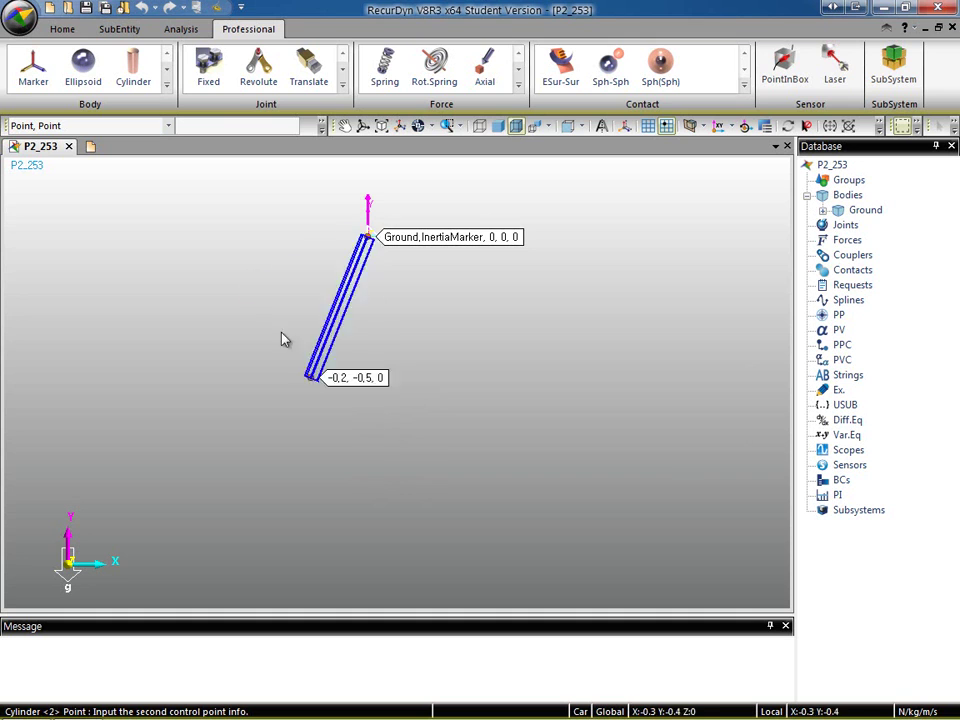
{"action": "left_click", "coordinate": [216, 130]}
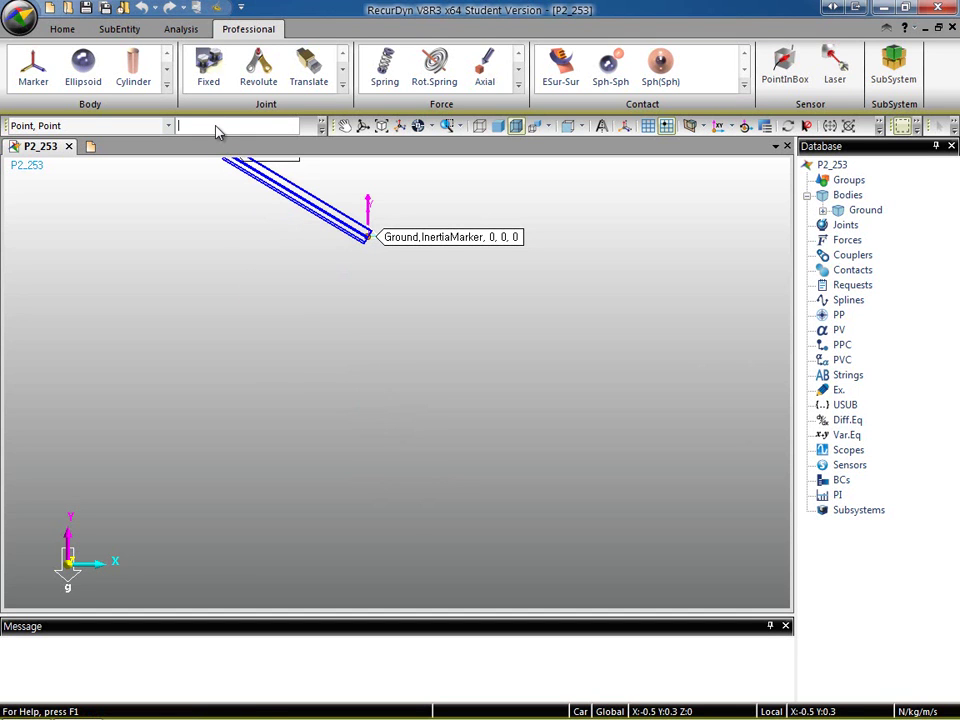
{"action": "type", "text": "0,-0.8,0"}
{"action": "key", "text": "Return"}
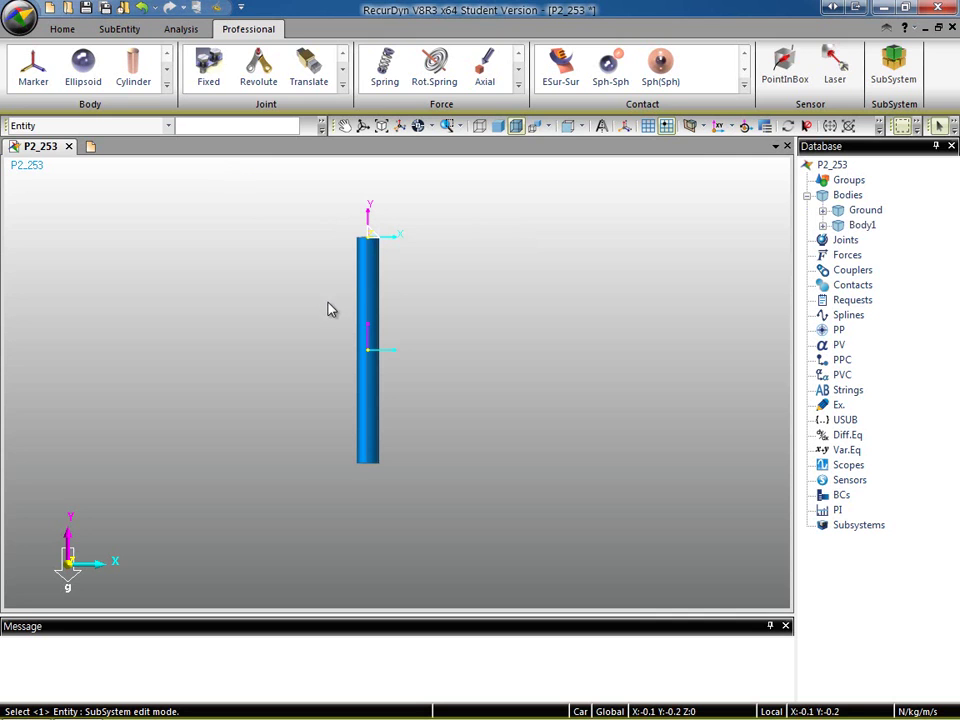
- Look into the cylinder body's edit mode, highlight its solid Cylinder1, and return to the model level
{"action": "double_click", "coordinate": [375, 280]}
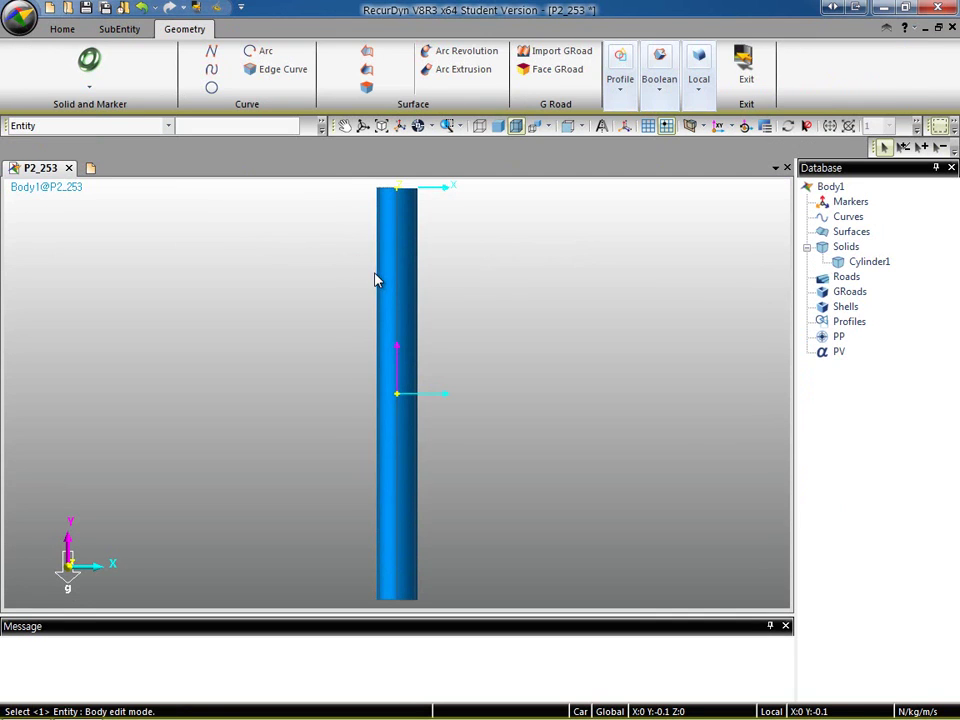
{"action": "left_click", "coordinate": [875, 264]}
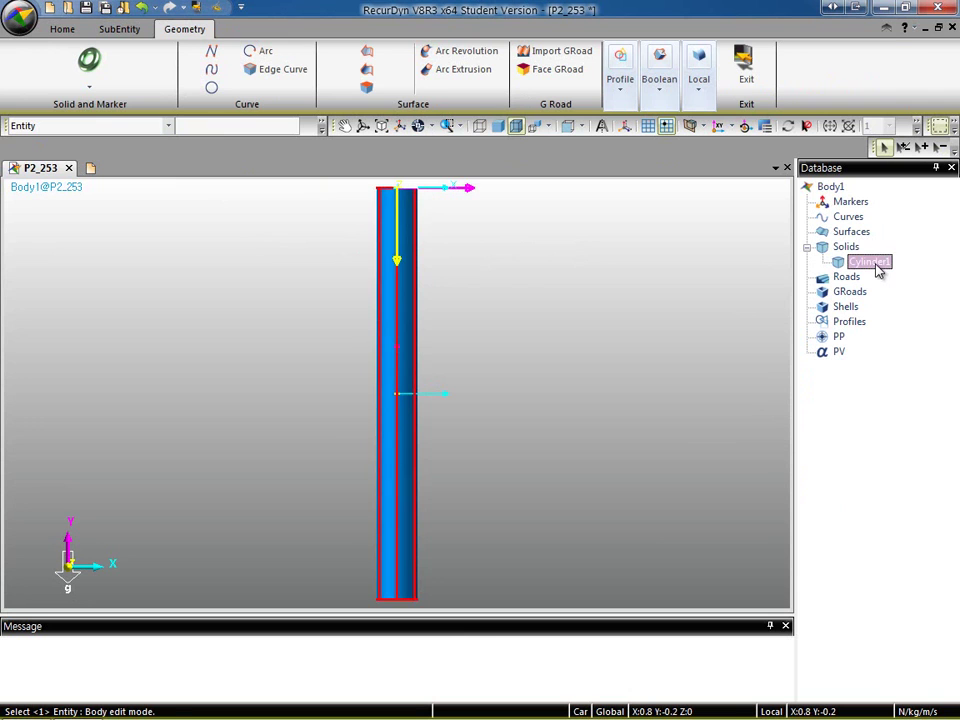
{"action": "left_click", "coordinate": [746, 70]}
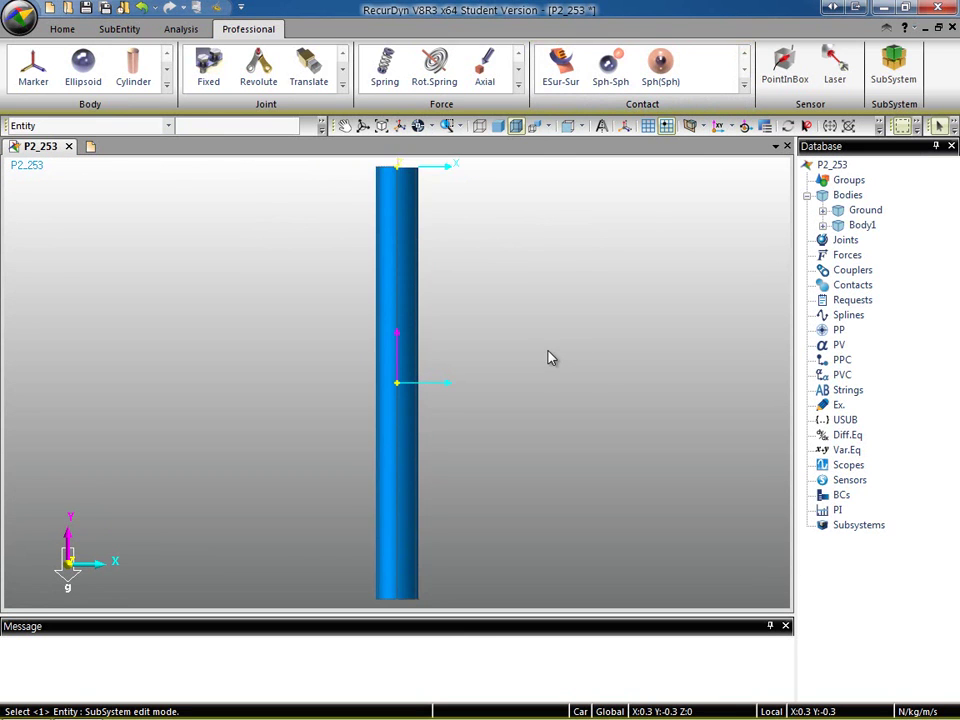
- Select Body1 and open it in body edit mode
{"action": "left_click", "coordinate": [861, 226]}
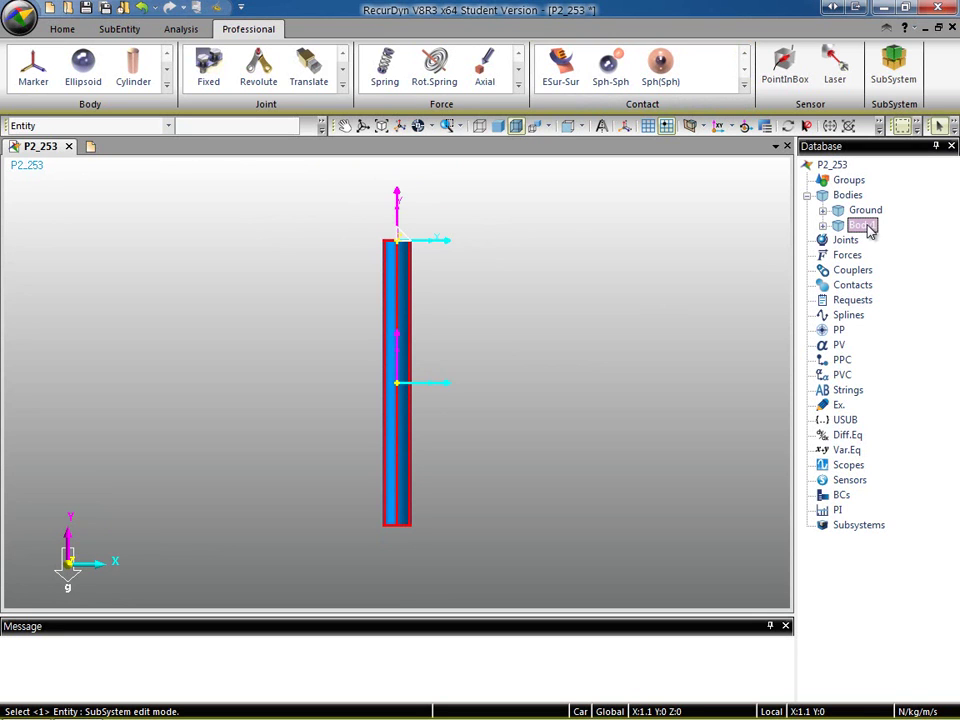
{"action": "left_click", "coordinate": [38, 68]}
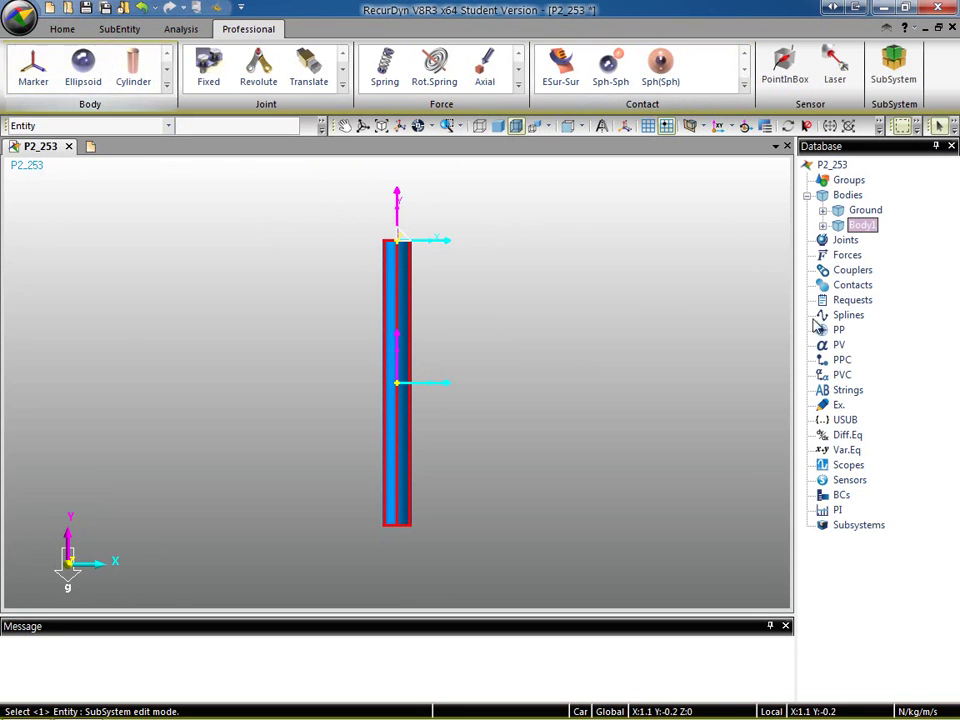
{"action": "right_click", "coordinate": [862, 229]}
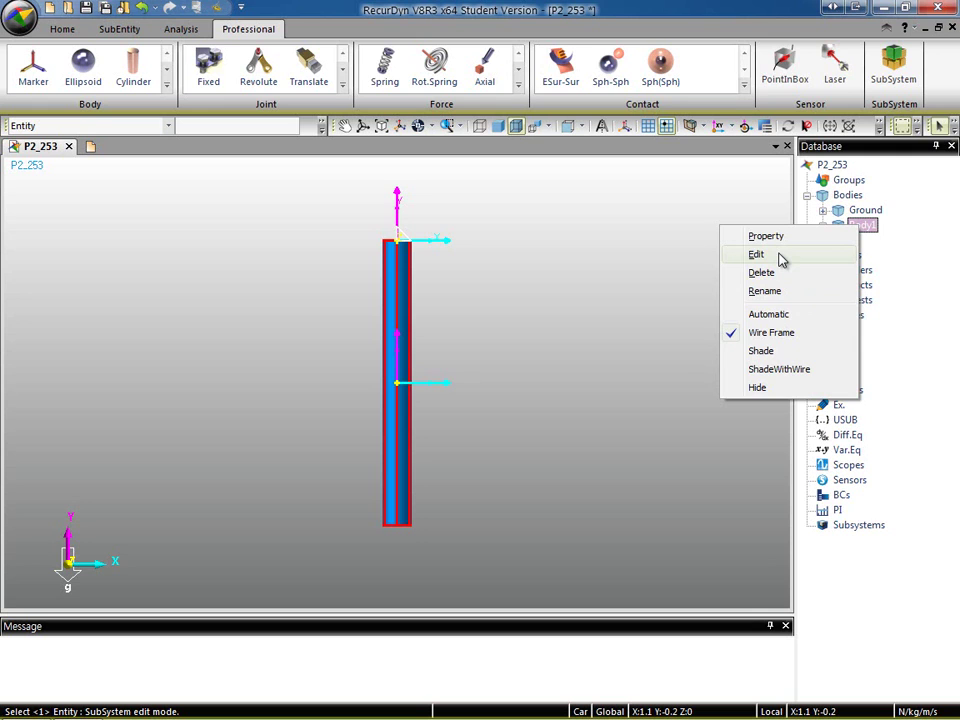
{"action": "left_click", "coordinate": [781, 259]}
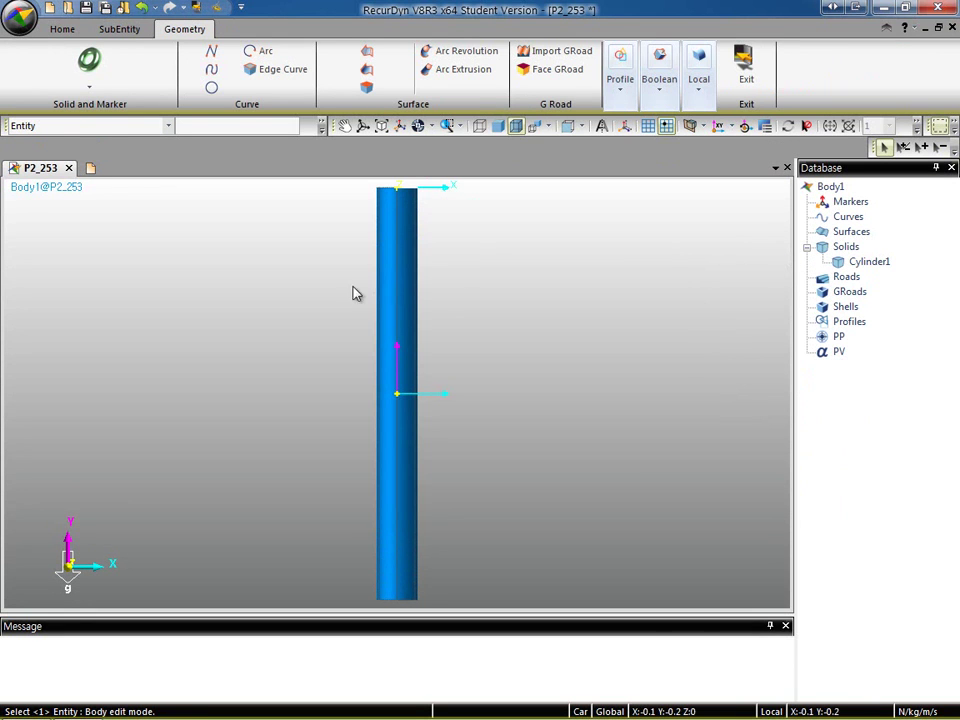
- Select the solid Cylinder1 and open its properties
{"action": "left_click", "coordinate": [407, 311]}
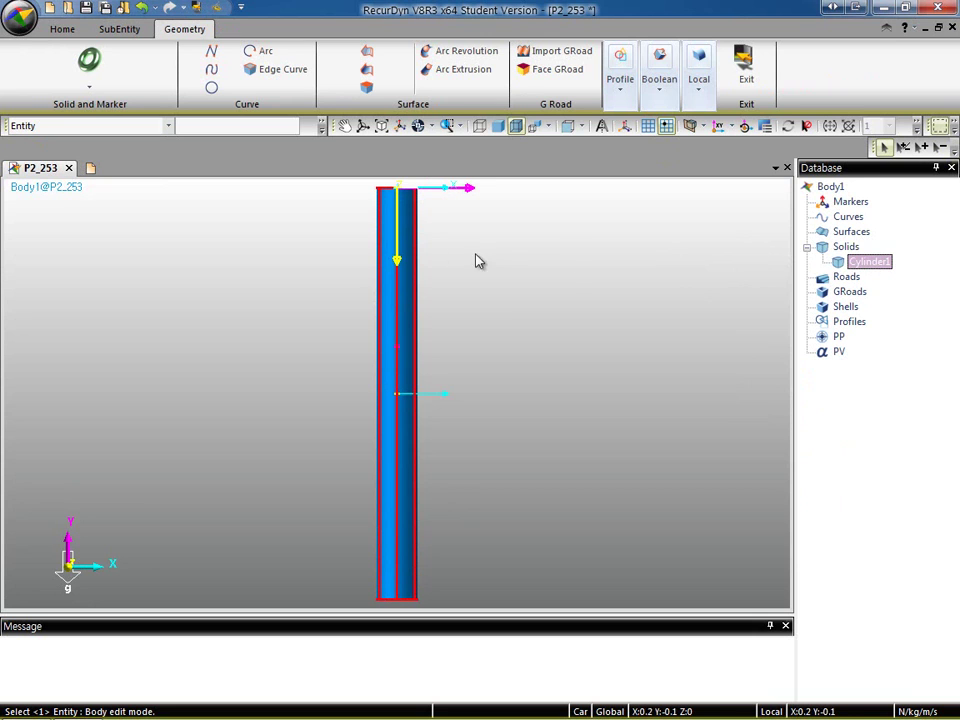
{"action": "right_click", "coordinate": [846, 264]}
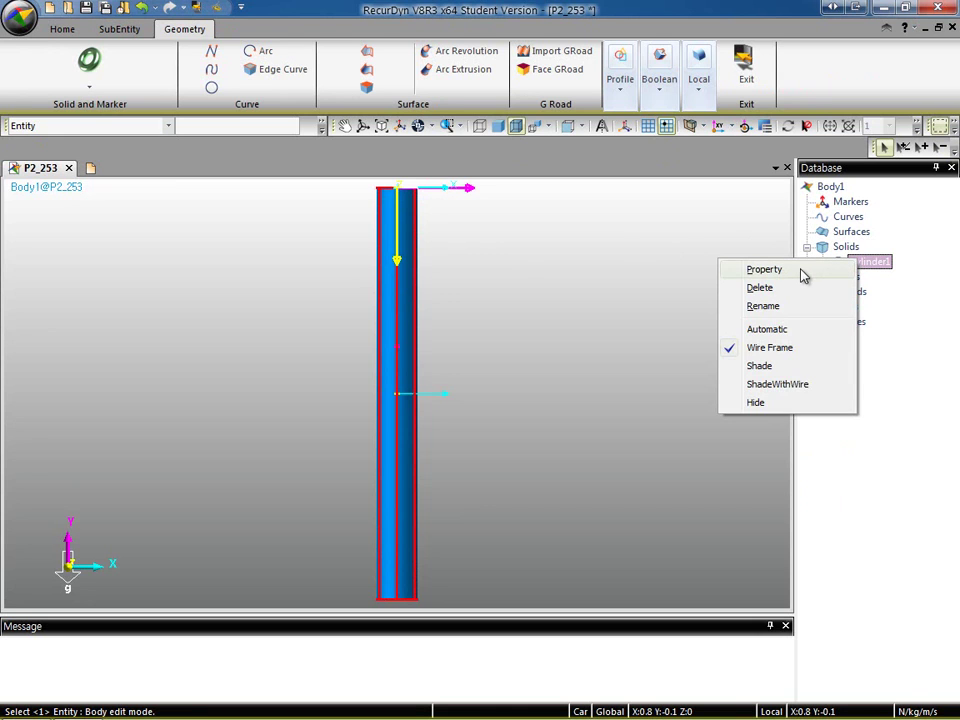
{"action": "left_click", "coordinate": [525, 272]}
{"action": "left_click", "coordinate": [400, 252]}
{"action": "right_click", "coordinate": [403, 250]}
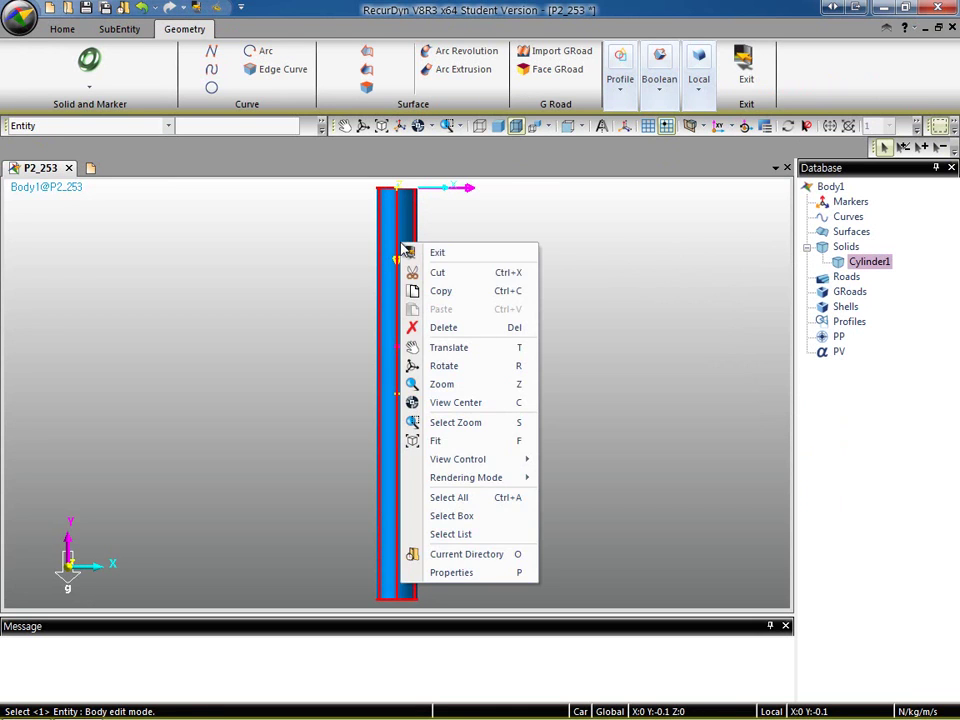
{"action": "left_click", "coordinate": [482, 575]}
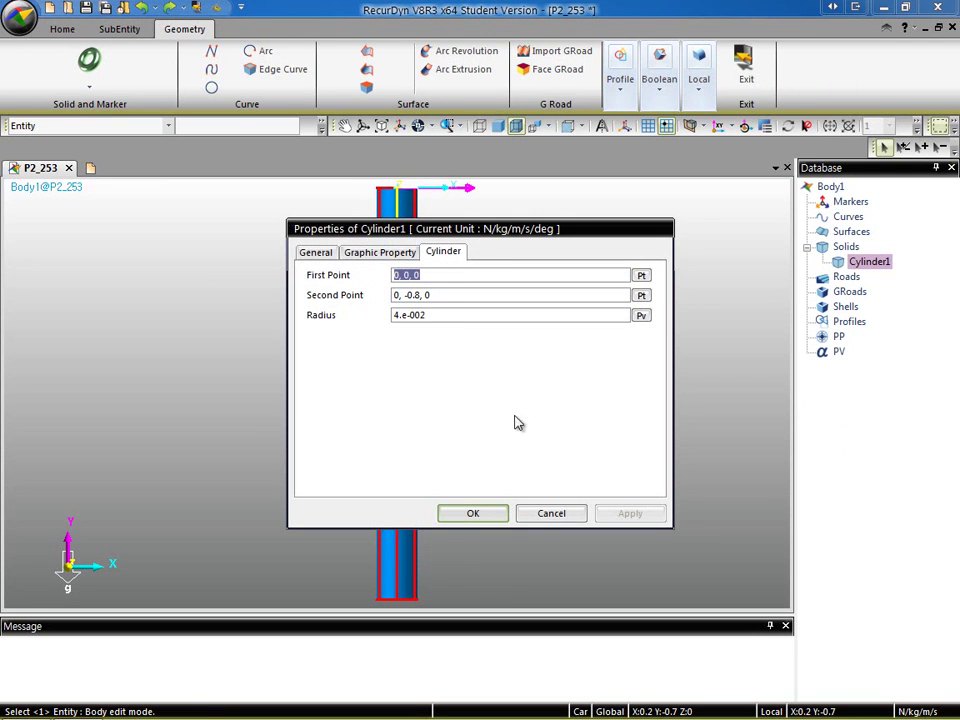
- Set the cylinder's radius to 0.01 m, accept its properties and deselect it
{"action": "left_click", "coordinate": [432, 274]}
{"action": "left_click", "coordinate": [440, 294]}
{"action": "double_click", "coordinate": [434, 315]}
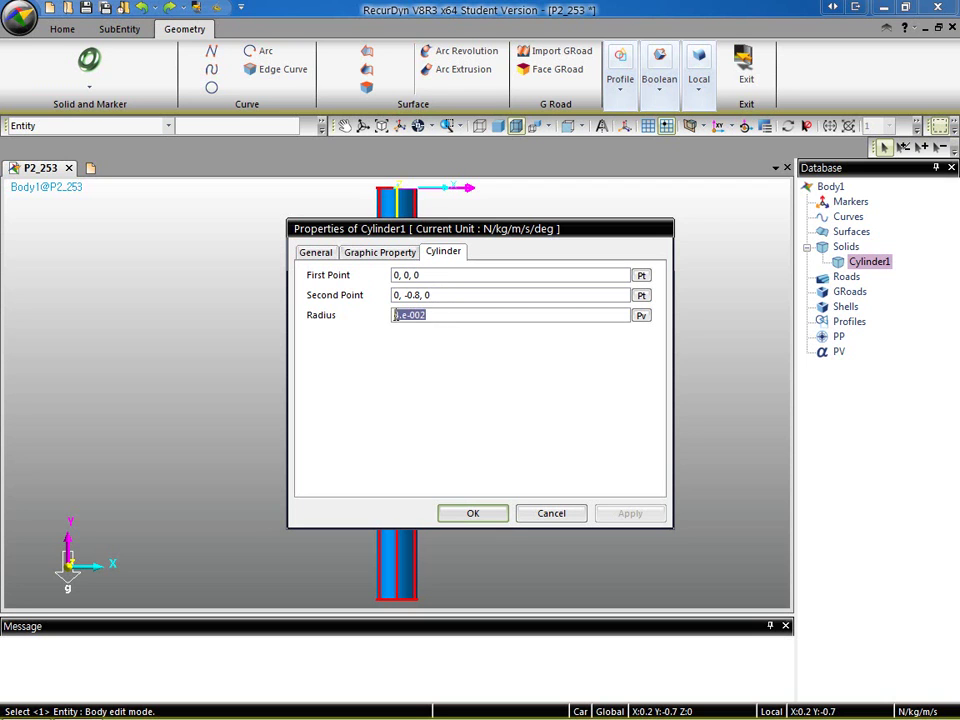
{"action": "left_click_drag", "start_coordinate": [433, 228], "coordinate": [572, 219]}
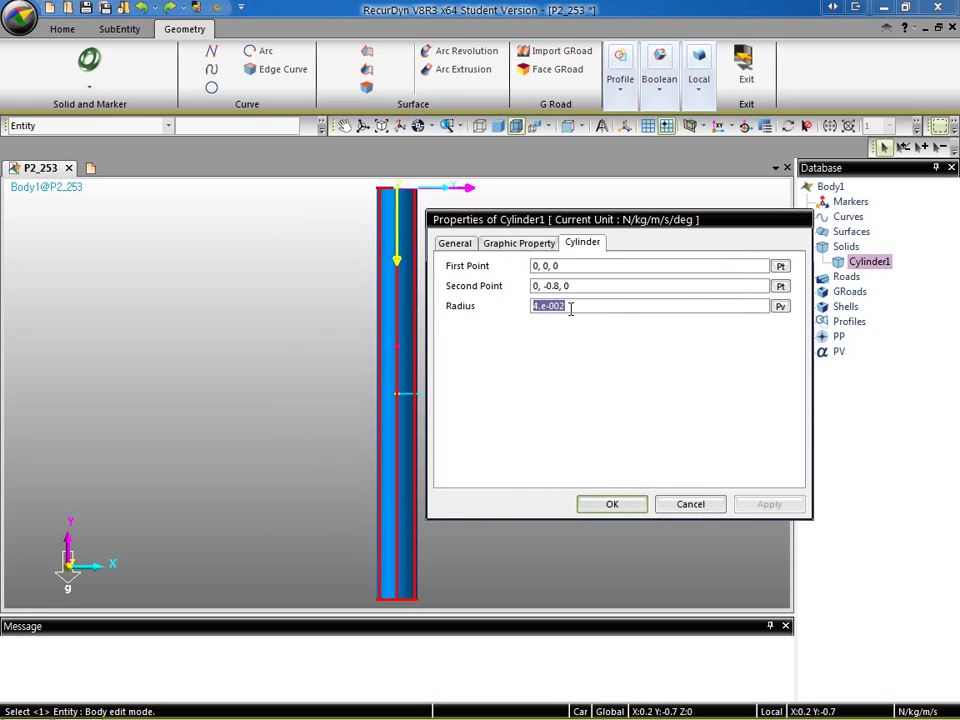
{"action": "type", "text": "0.001"}
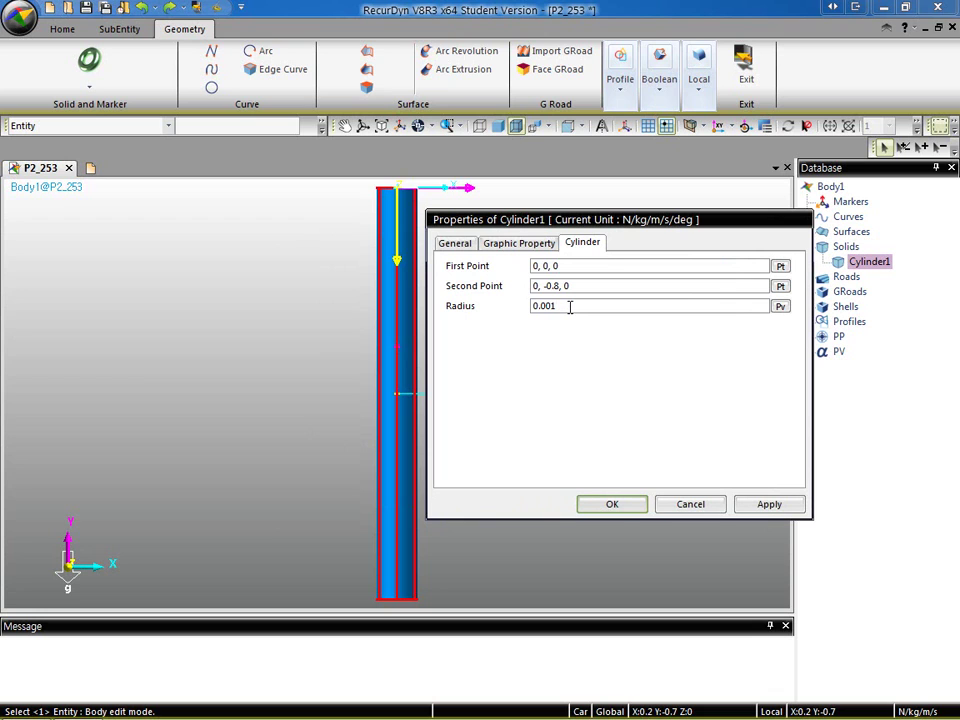
{"action": "key", "text": "BackSpace"}
{"action": "key", "text": "BackSpace"}
{"action": "type", "text": "1"}
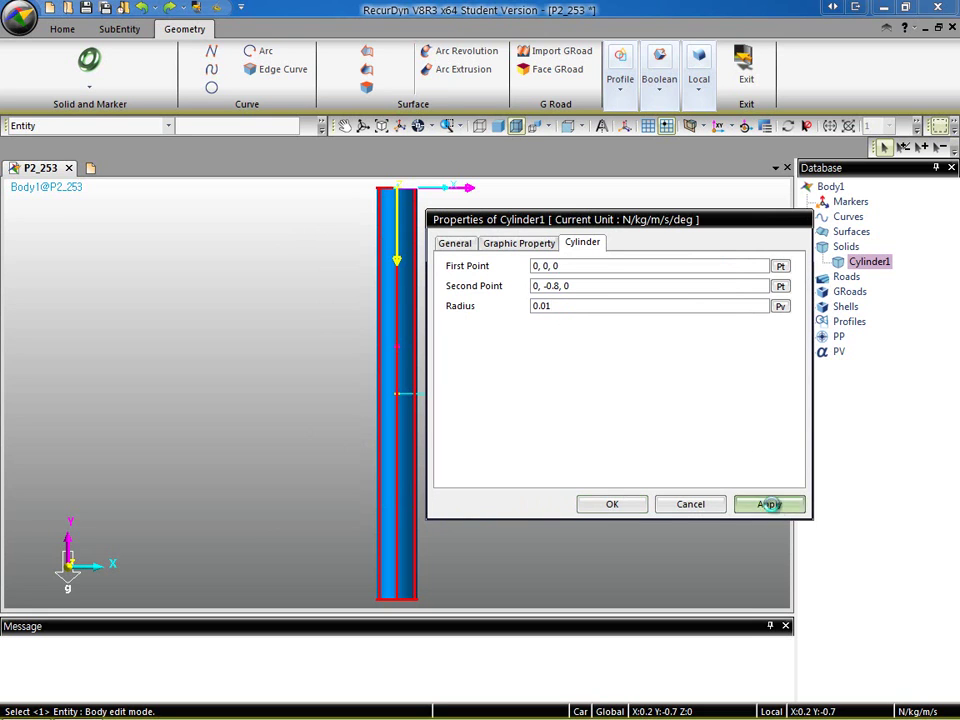
{"action": "left_click", "coordinate": [769, 505]}
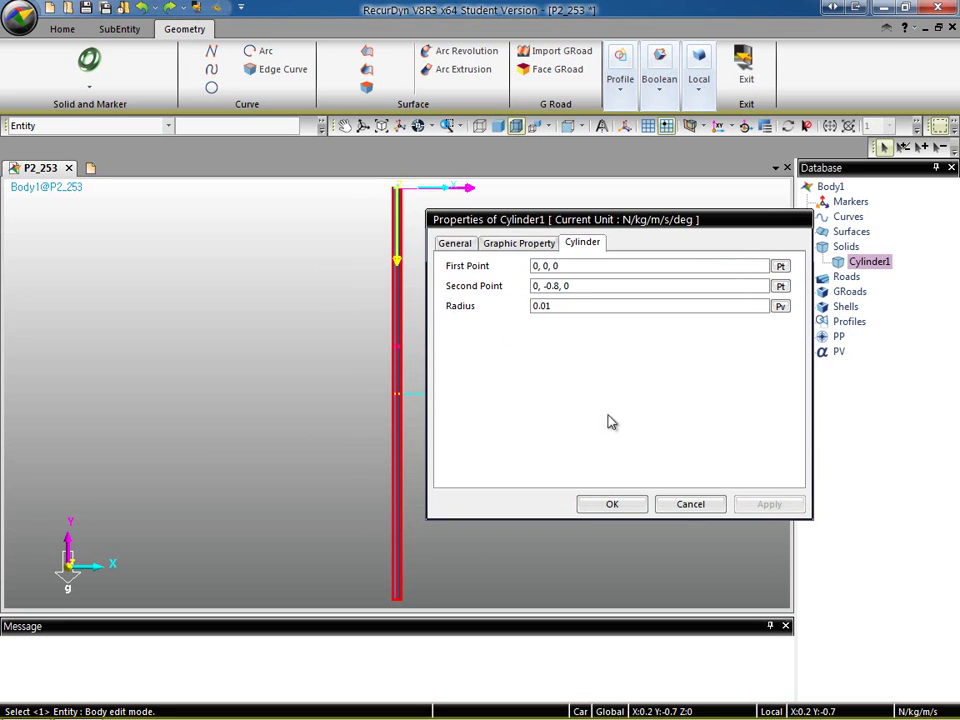
{"action": "left_click", "coordinate": [627, 508]}
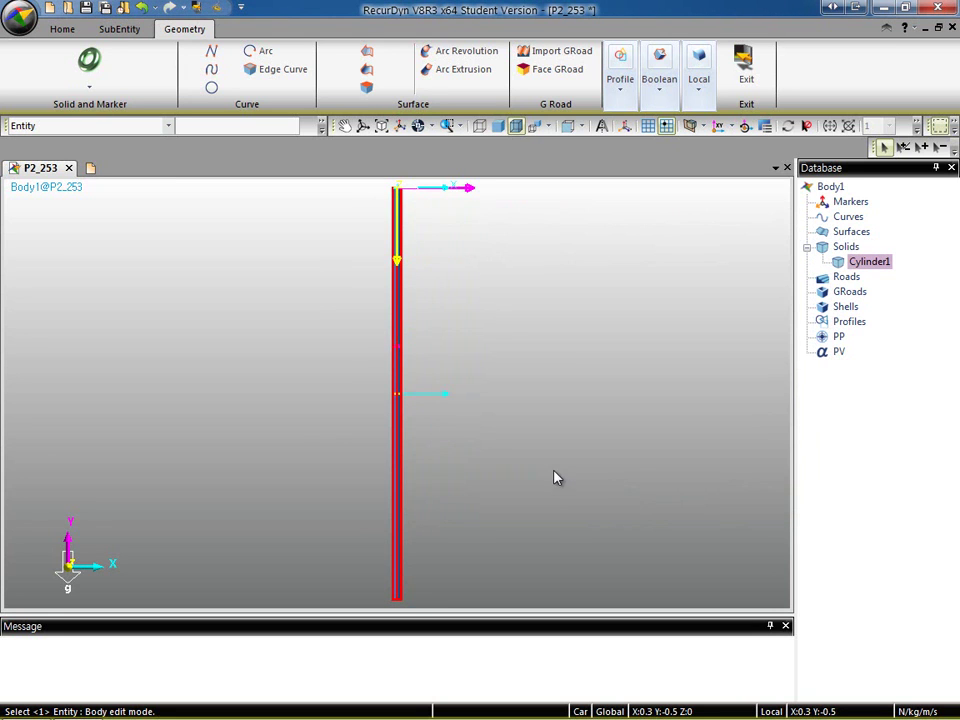
{"action": "left_click", "coordinate": [542, 465]}
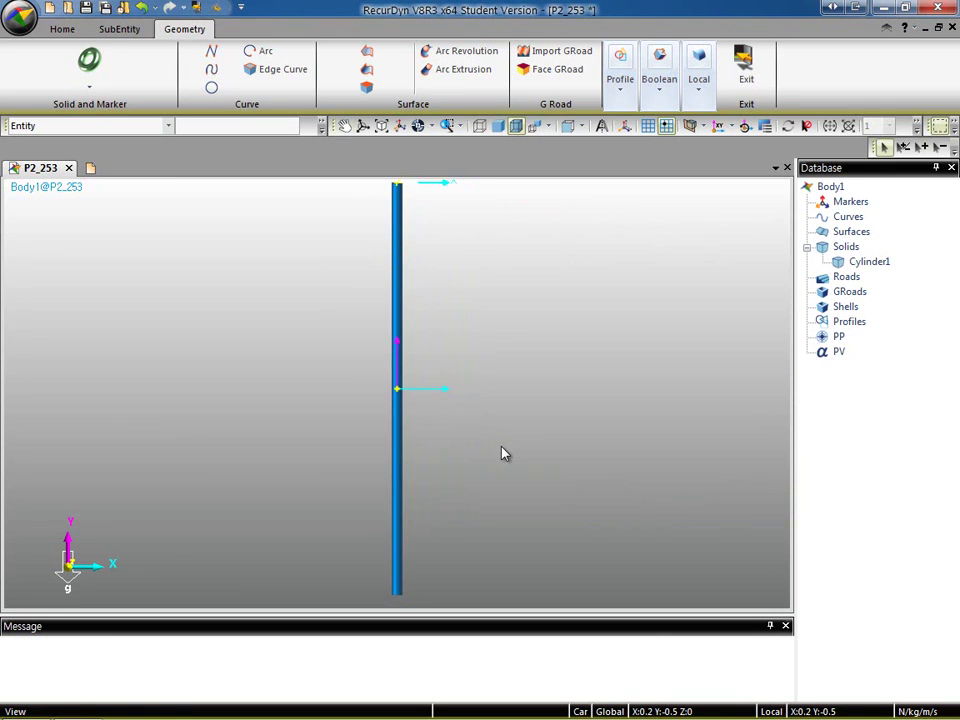
- Exit body edit mode and return to the P2_253 model level
{"action": "scroll", "coordinate": [503, 453], "scroll_direction": "down", "scroll_amount": 1}
{"action": "middle_click_drag", "start_coordinate": [411, 552], "coordinate": [443, 463]}
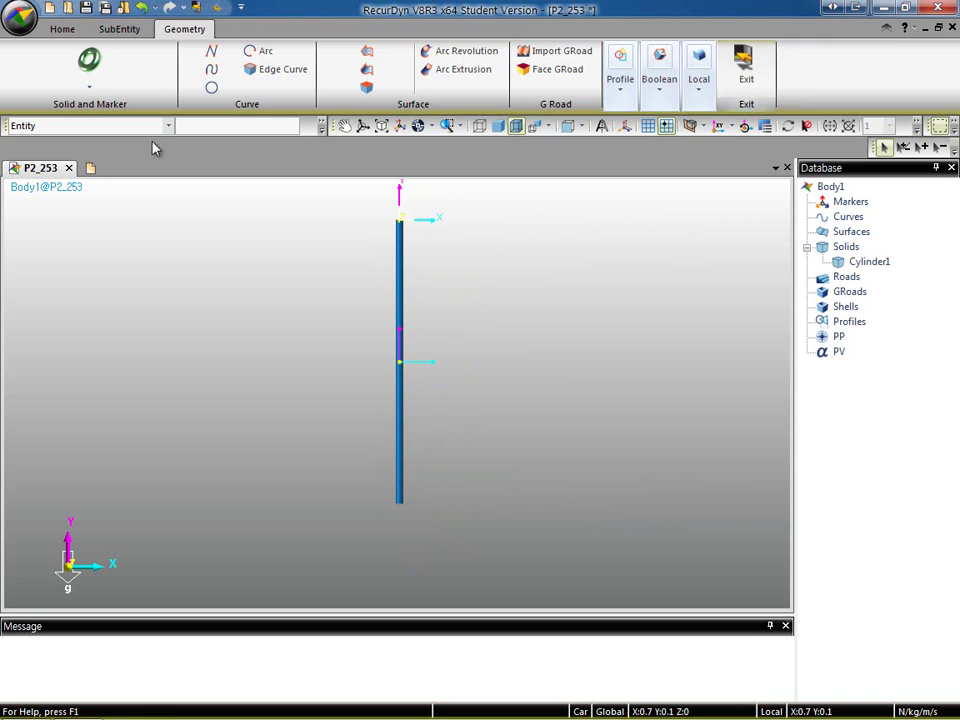
{"action": "left_click", "coordinate": [745, 65]}
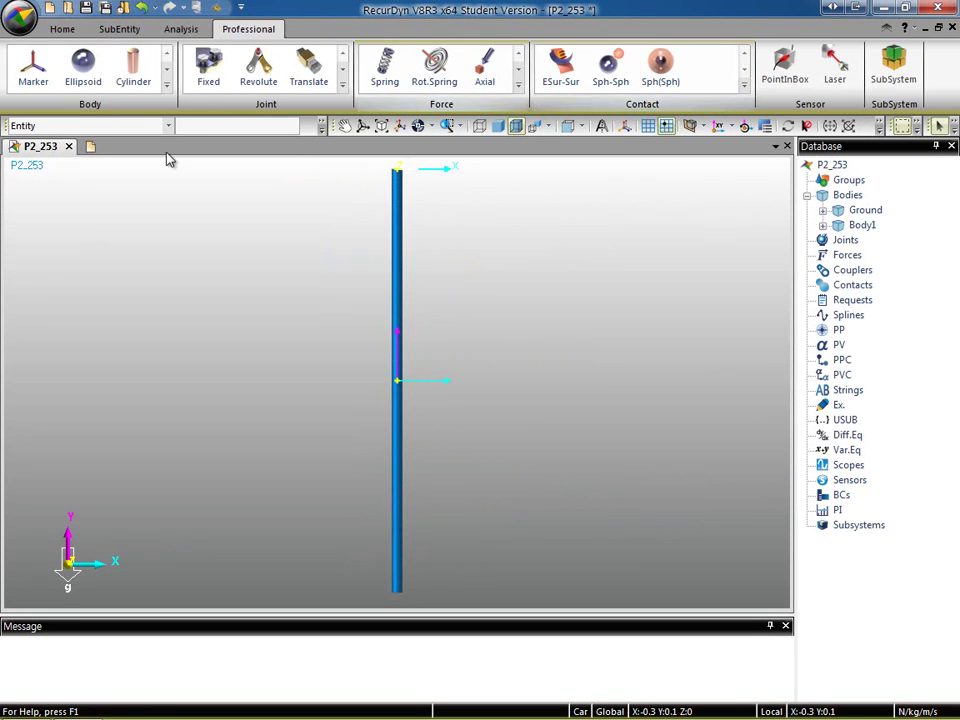
- Try adding an ellipsoid as a separate body centred on the cylinder's lower end, and undo its creation
{"action": "left_click", "coordinate": [84, 66]}
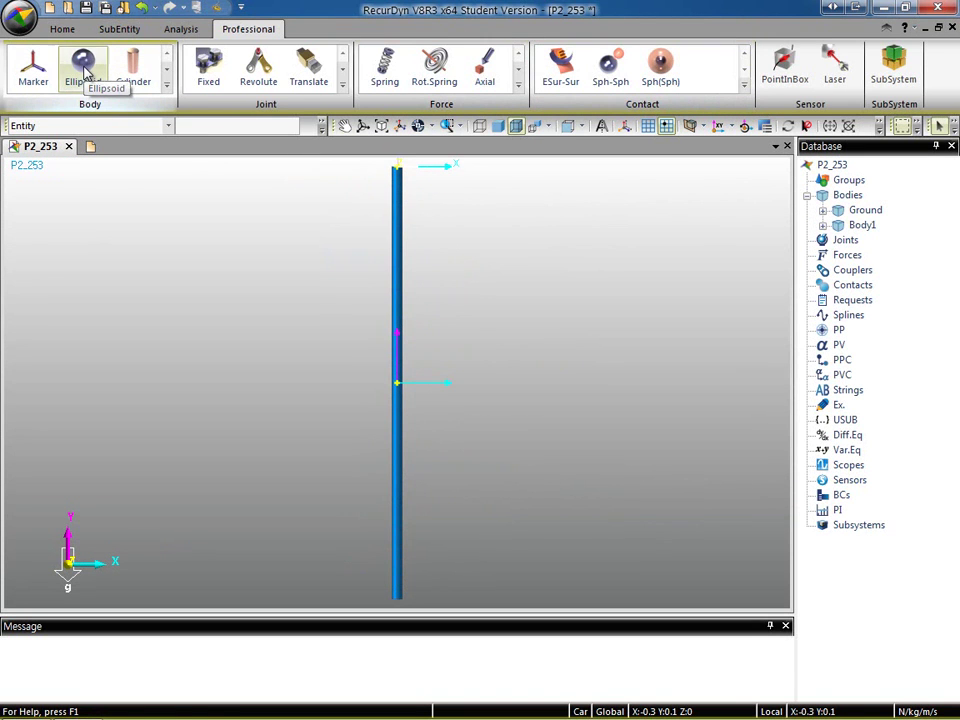
{"action": "left_click", "coordinate": [401, 600]}
{"action": "left_click", "coordinate": [474, 570]}
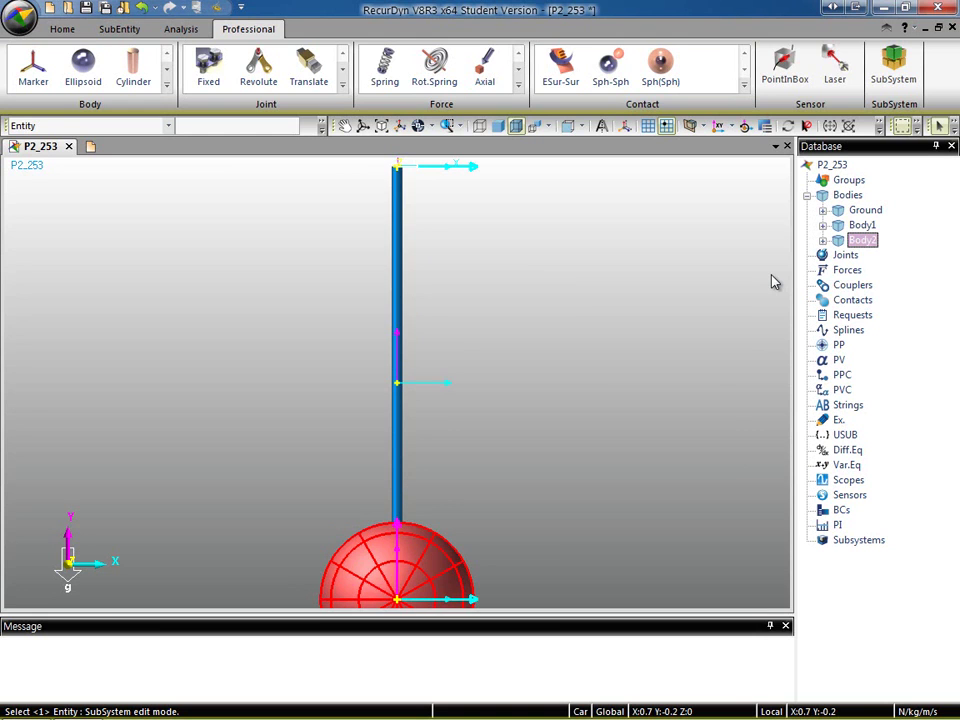
{"action": "left_click", "coordinate": [862, 225]}
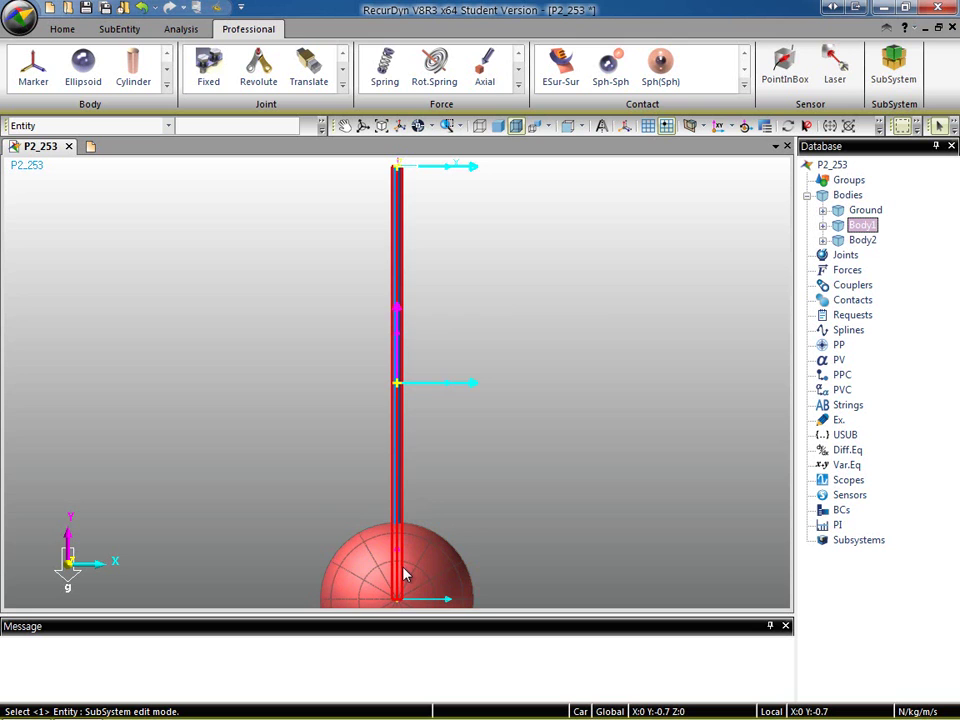
{"action": "left_click", "coordinate": [143, 10]}
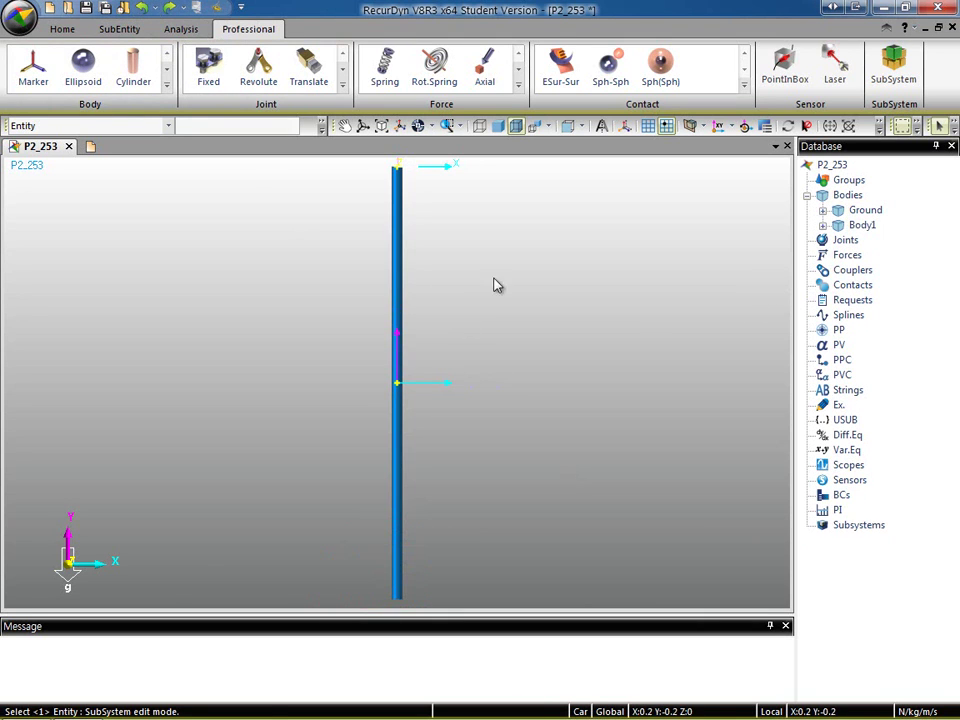
- Open Body1 for editing and add an ellipsoid of about 0.14 m radius centred on the cylinder's lower end at 0, -0.8, 0
{"action": "double_click", "coordinate": [400, 263]}
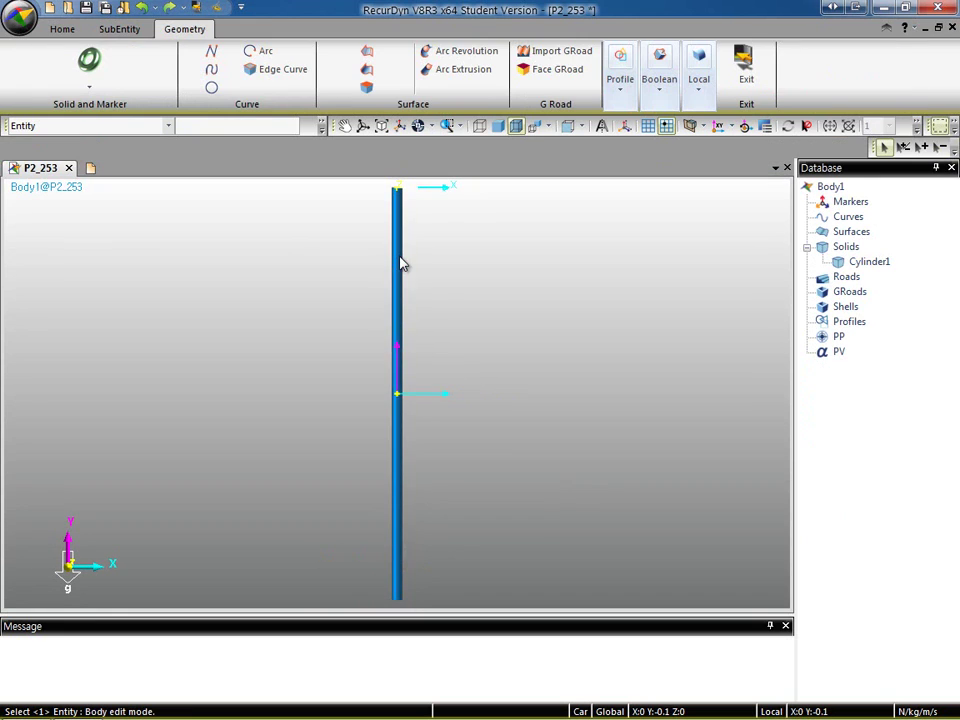
{"action": "middle_click_drag", "start_coordinate": [498, 473], "coordinate": [478, 414]}
{"action": "left_click", "coordinate": [862, 263]}
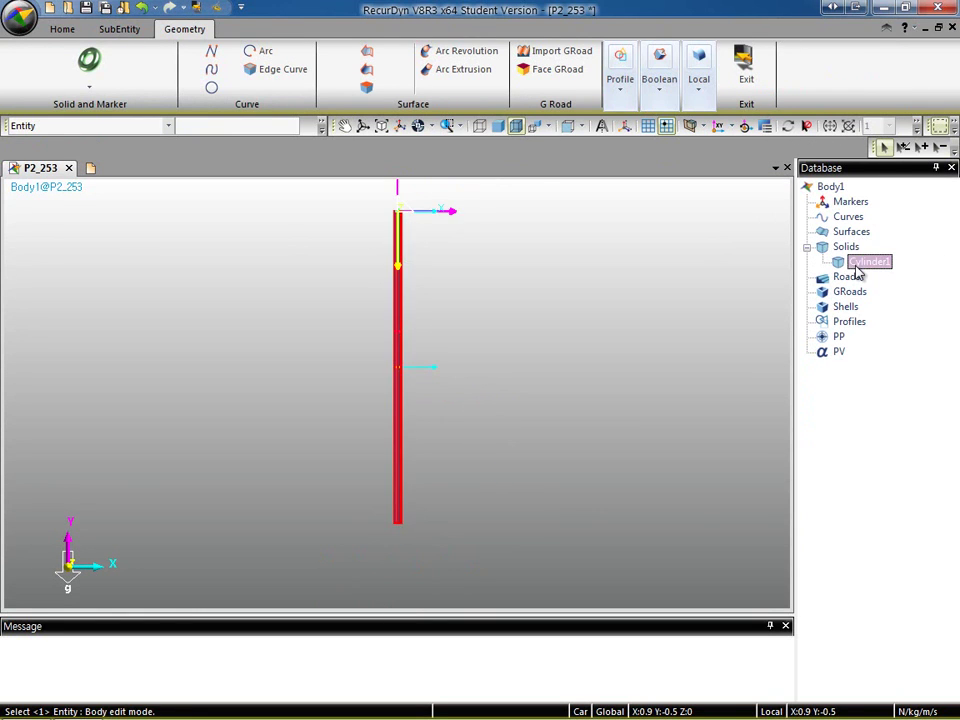
{"action": "left_click", "coordinate": [97, 90]}
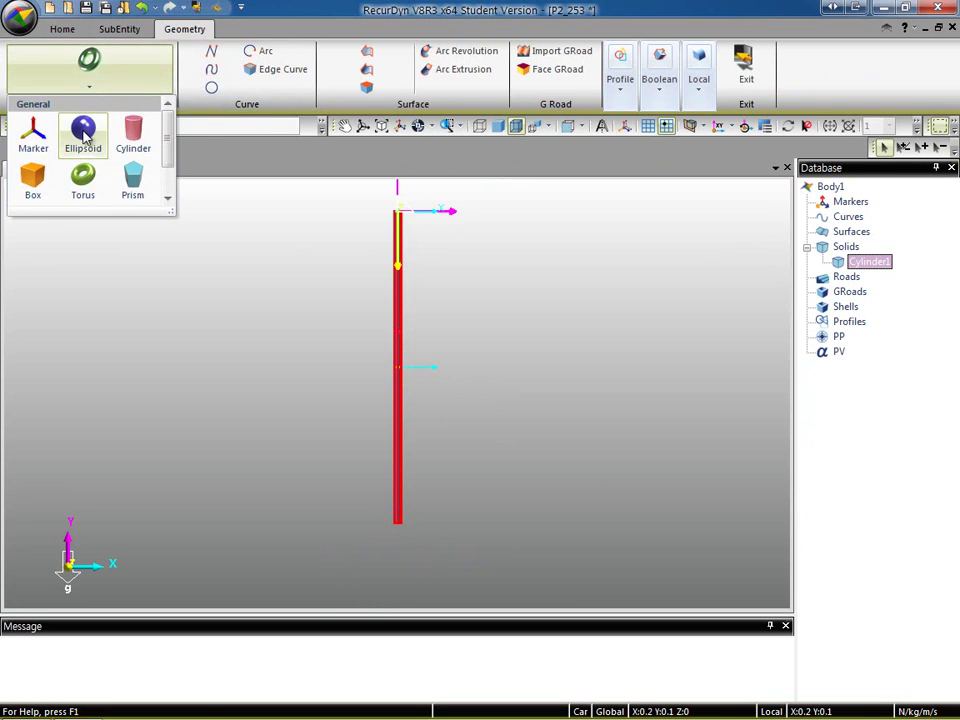
{"action": "left_click", "coordinate": [82, 130]}
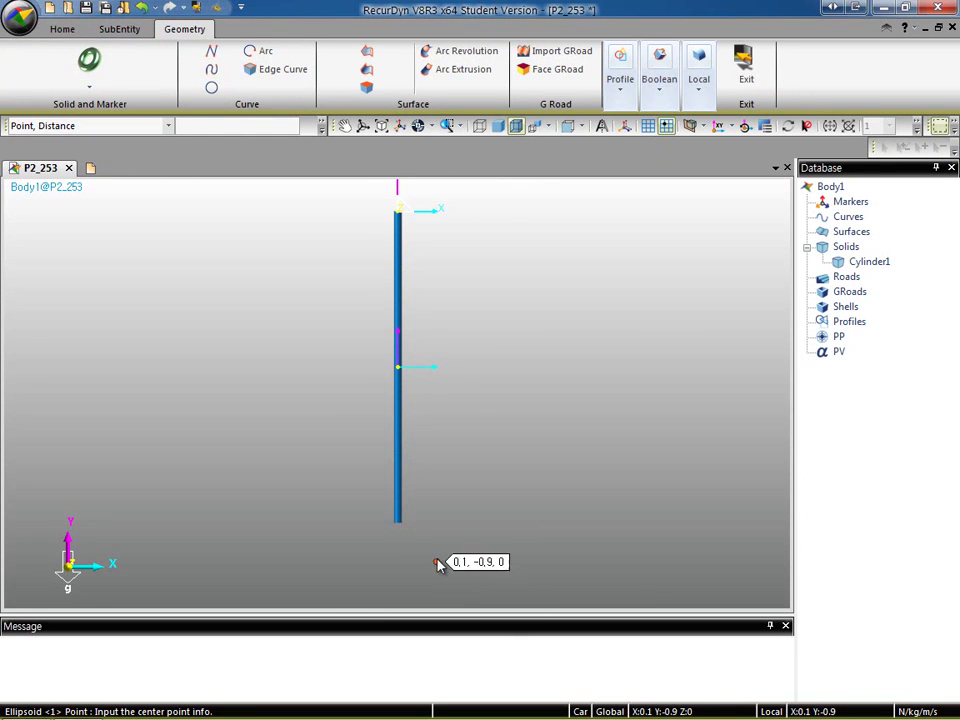
{"action": "left_click", "coordinate": [397, 522]}
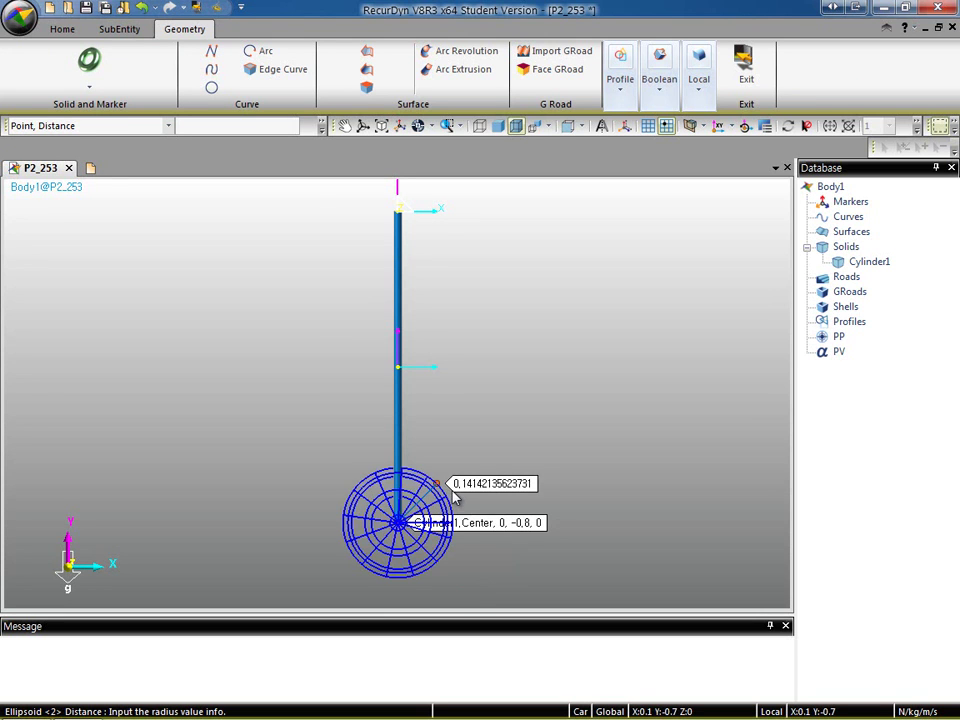
{"action": "left_click", "coordinate": [454, 505]}
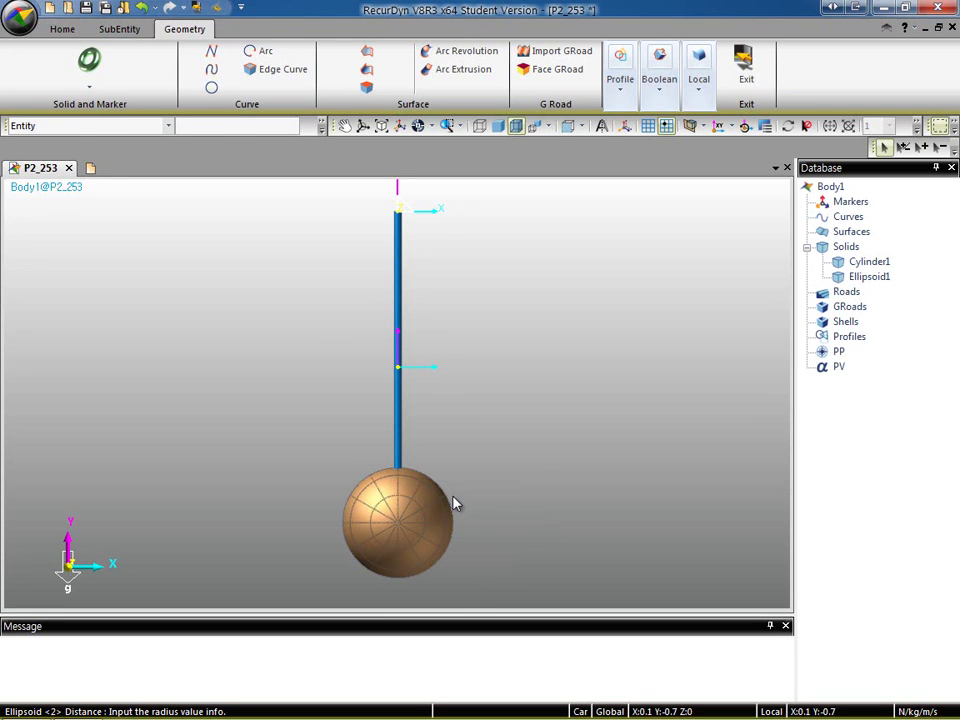
- Open the properties of Ellipsoid1 and apply a radius of 0.05 m
{"action": "left_click", "coordinate": [869, 265]}
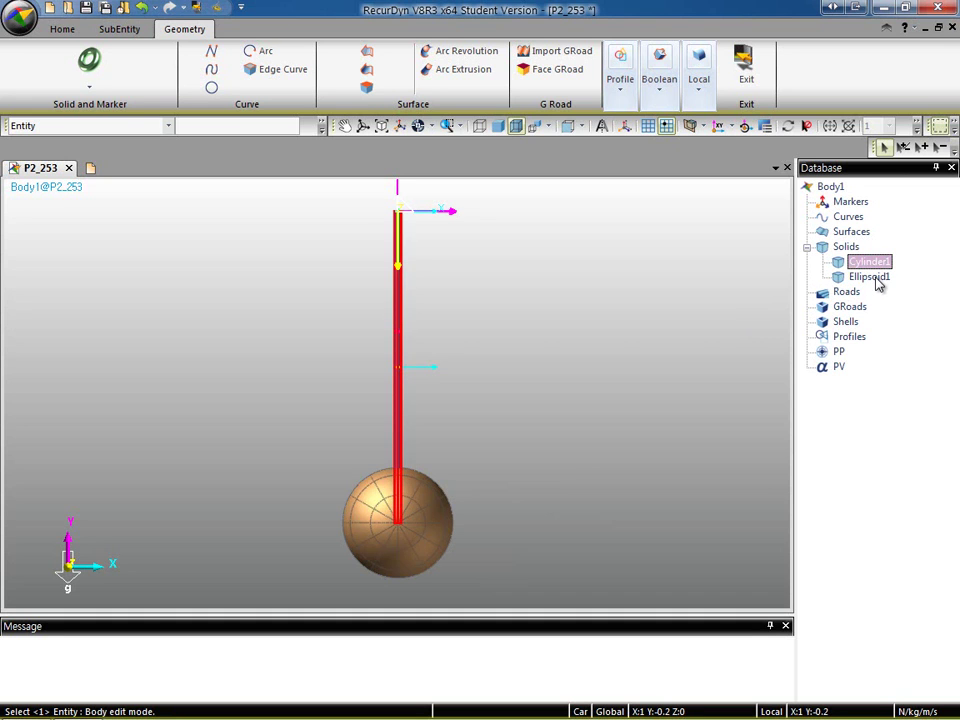
{"action": "left_click", "coordinate": [869, 277]}
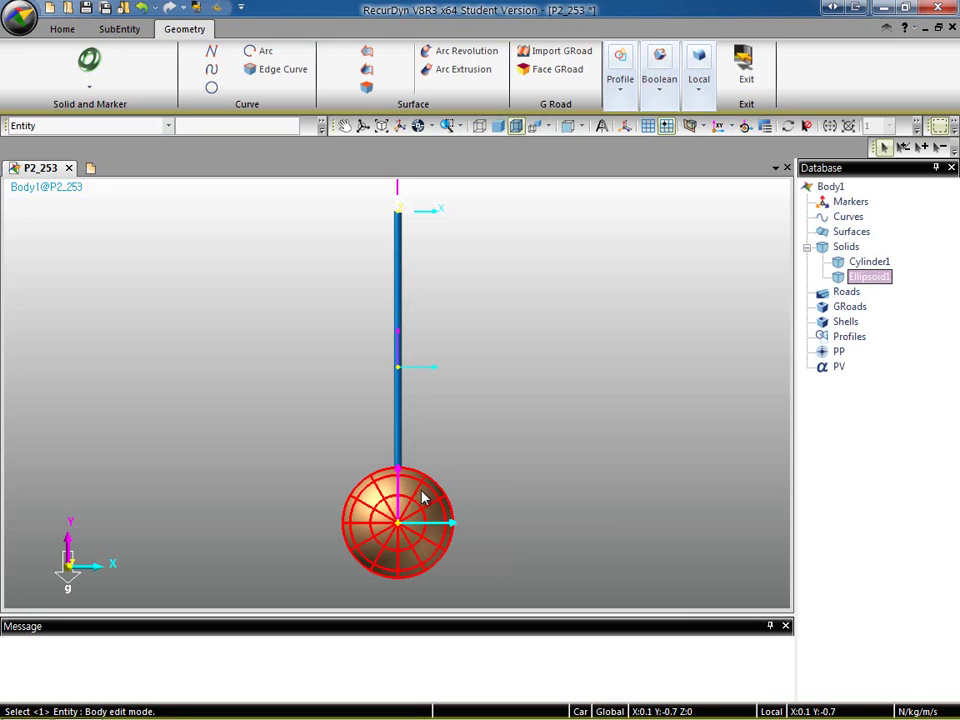
{"action": "right_click", "coordinate": [853, 279]}
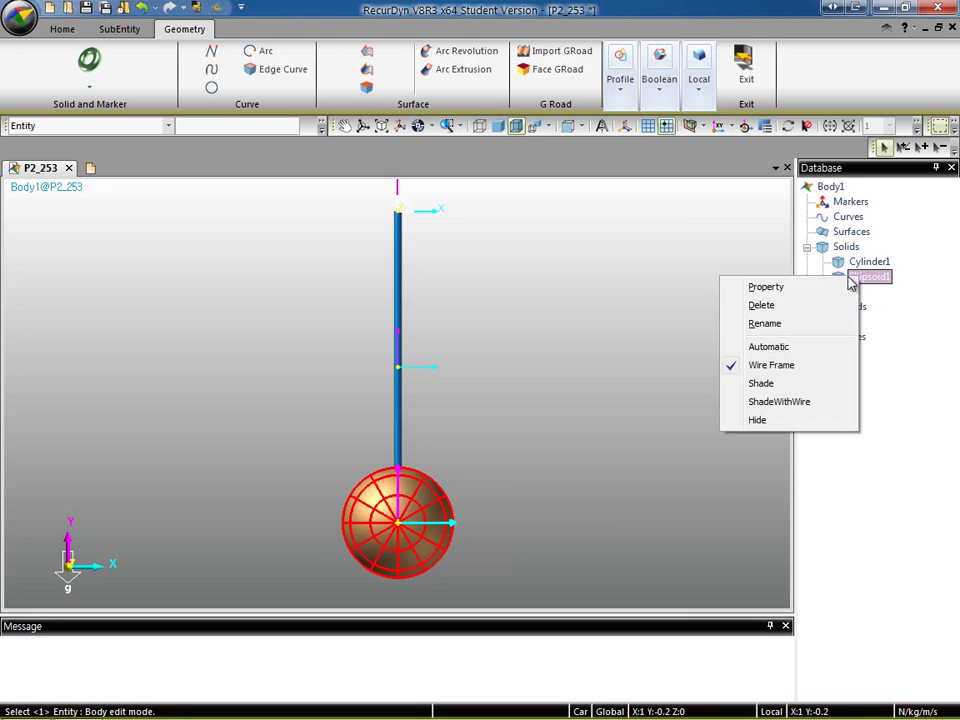
{"action": "left_click", "coordinate": [789, 289]}
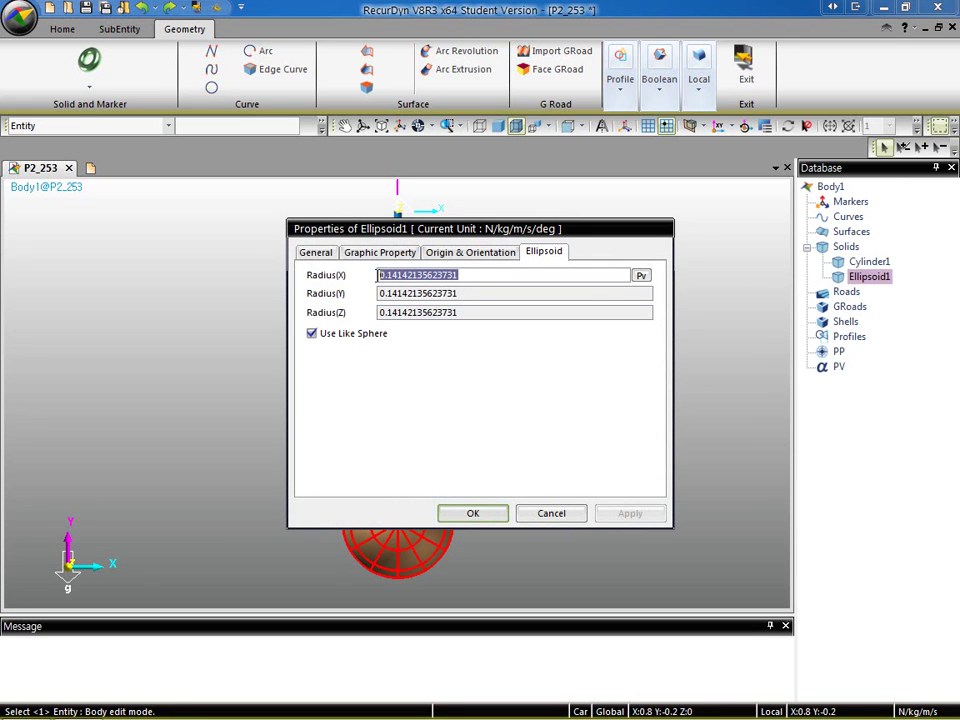
{"action": "type", "text": "0.05"}
{"action": "left_click_drag", "start_coordinate": [467, 228], "coordinate": [690, 232]}
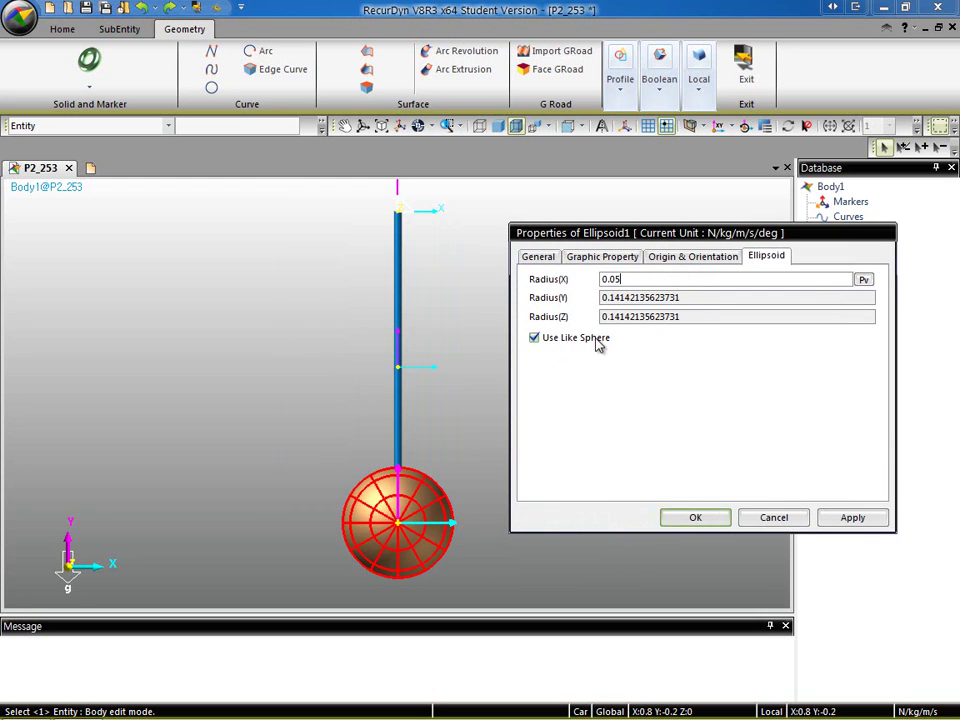
{"action": "left_click", "coordinate": [851, 518]}
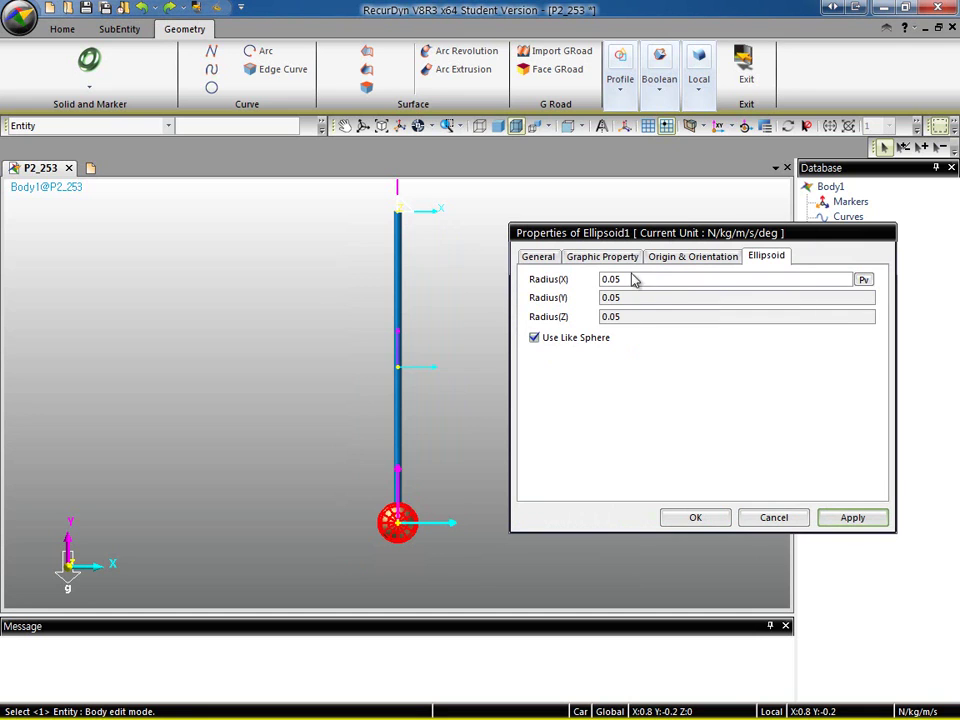
- Disable Use Like Sphere for the ellipsoid and apply radii of 0.08 m in Y and 0.1 m in Z
{"action": "left_click", "coordinate": [535, 340]}
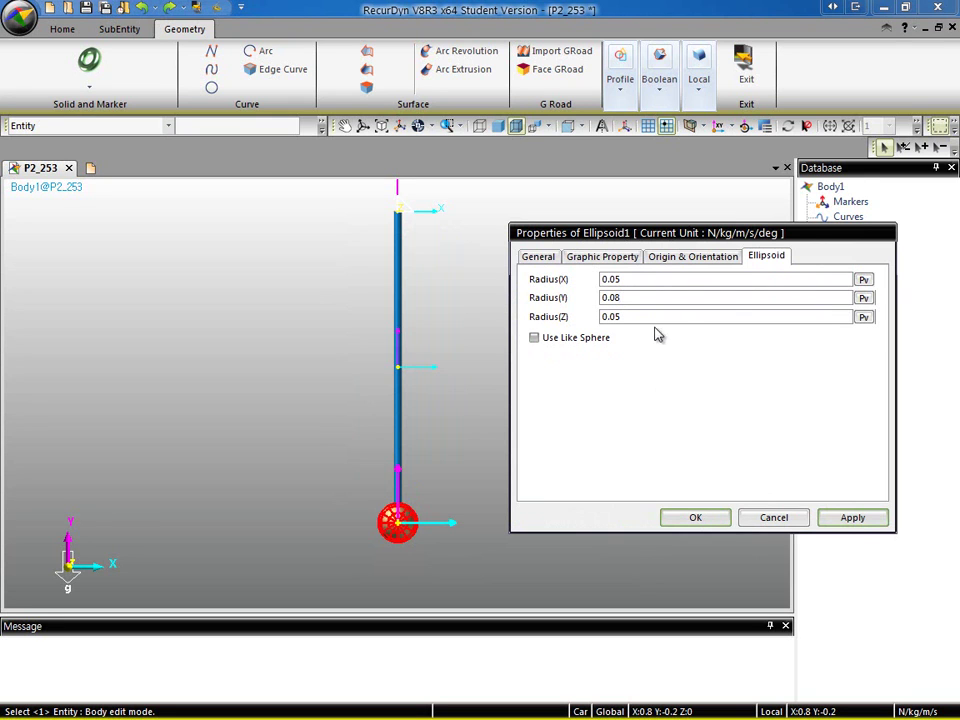
{"action": "left_click", "coordinate": [852, 518]}
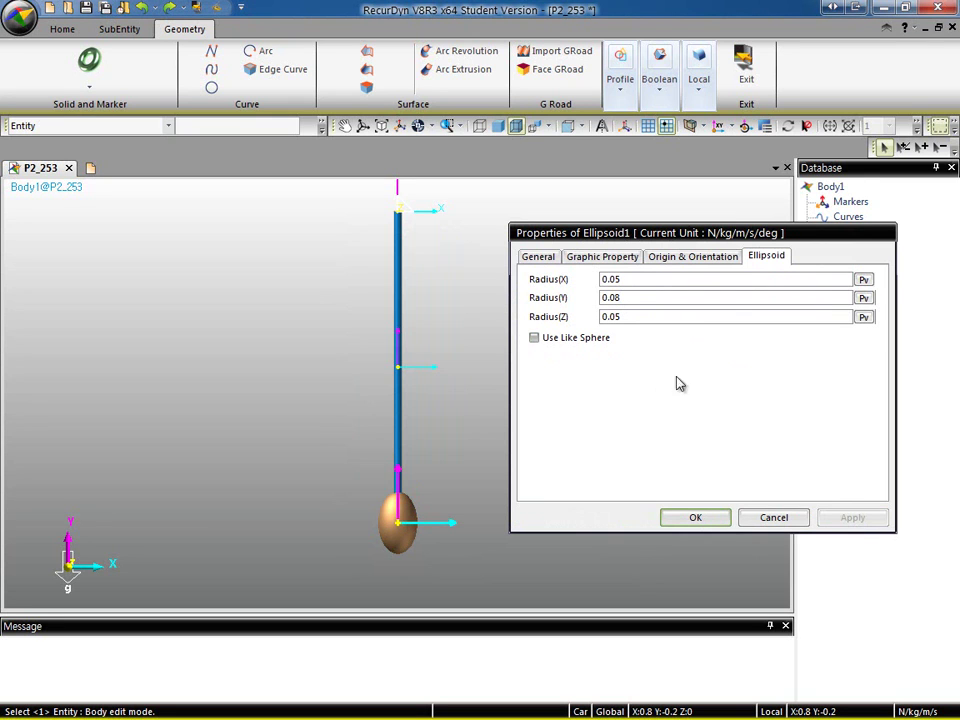
{"action": "left_click_drag", "start_coordinate": [620, 321], "coordinate": [594, 320]}
{"action": "type", "text": "0.1"}
{"action": "left_click", "coordinate": [852, 518]}
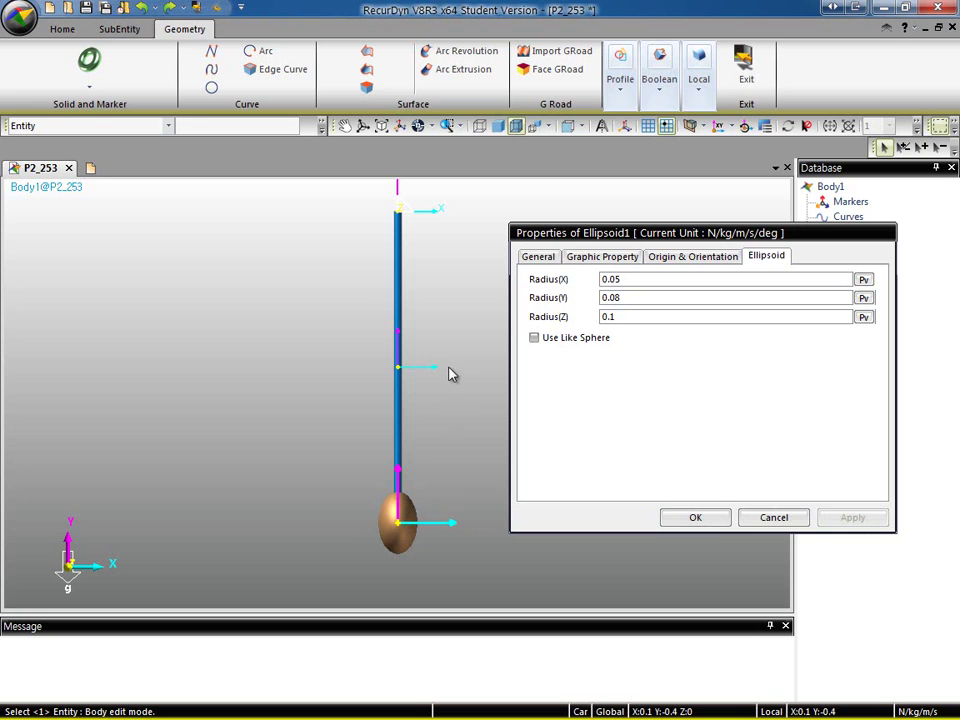
{"action": "key", "text": "r"}
{"action": "left_click_drag", "start_coordinate": [456, 366], "coordinate": [315, 396]}
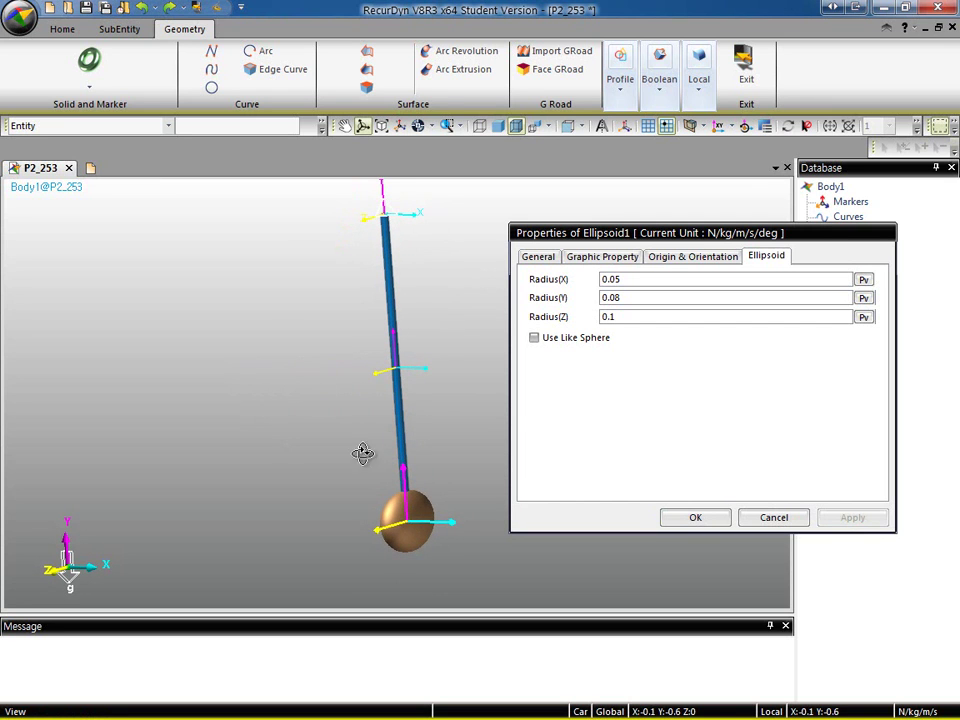
- Set the ellipsoid's Z radius to 0.05 m and apply it
{"action": "left_click", "coordinate": [608, 316]}
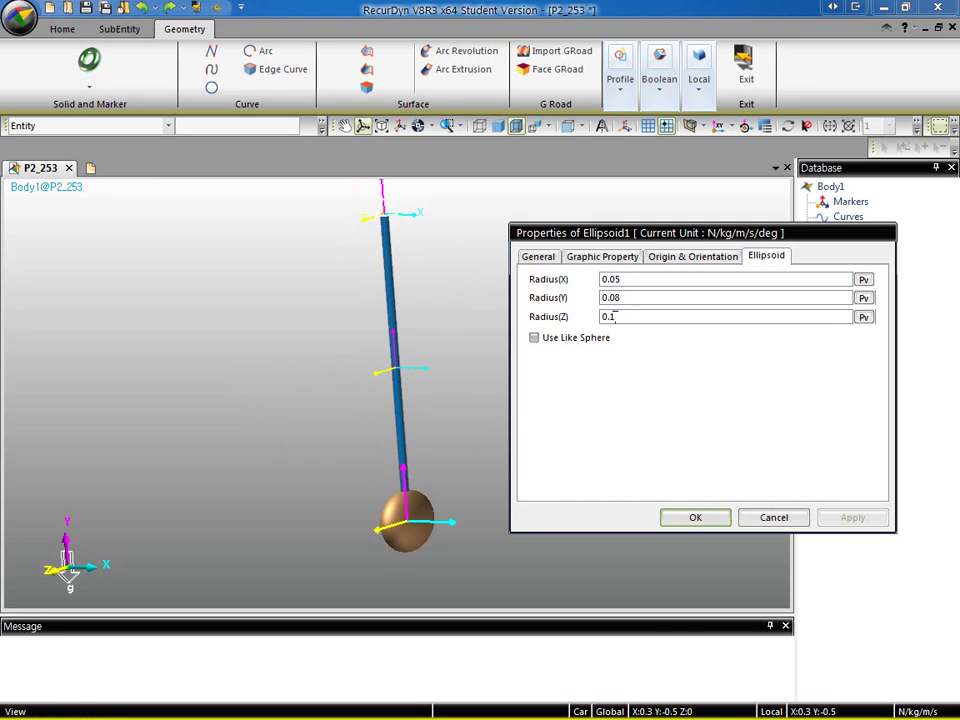
{"action": "key", "text": "BackSpace"}
{"action": "type", "text": "05"}
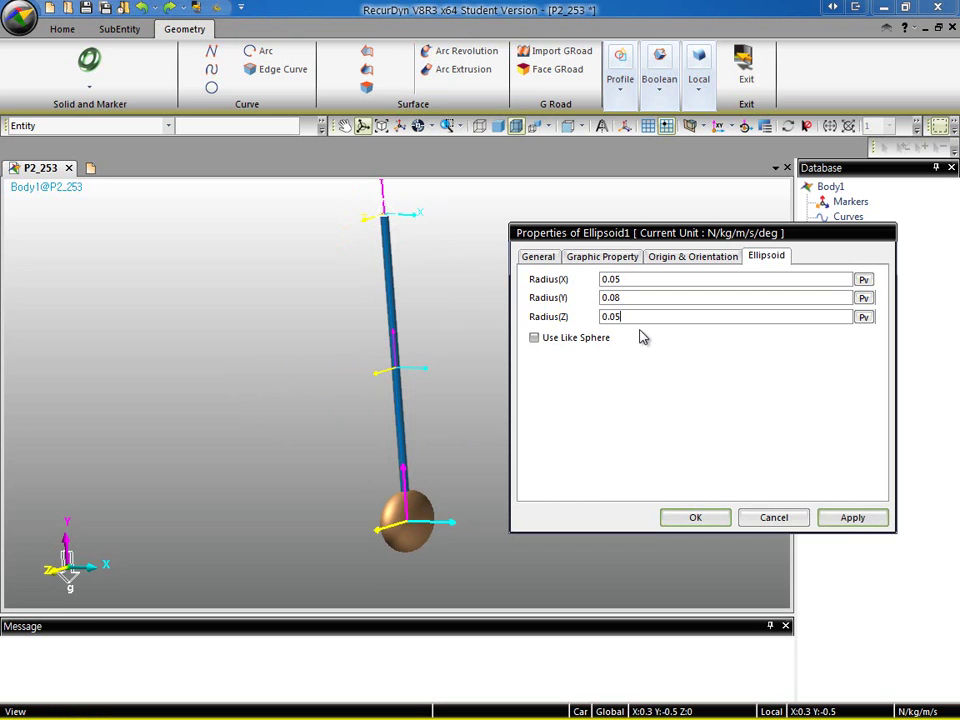
{"action": "left_click", "coordinate": [838, 525]}
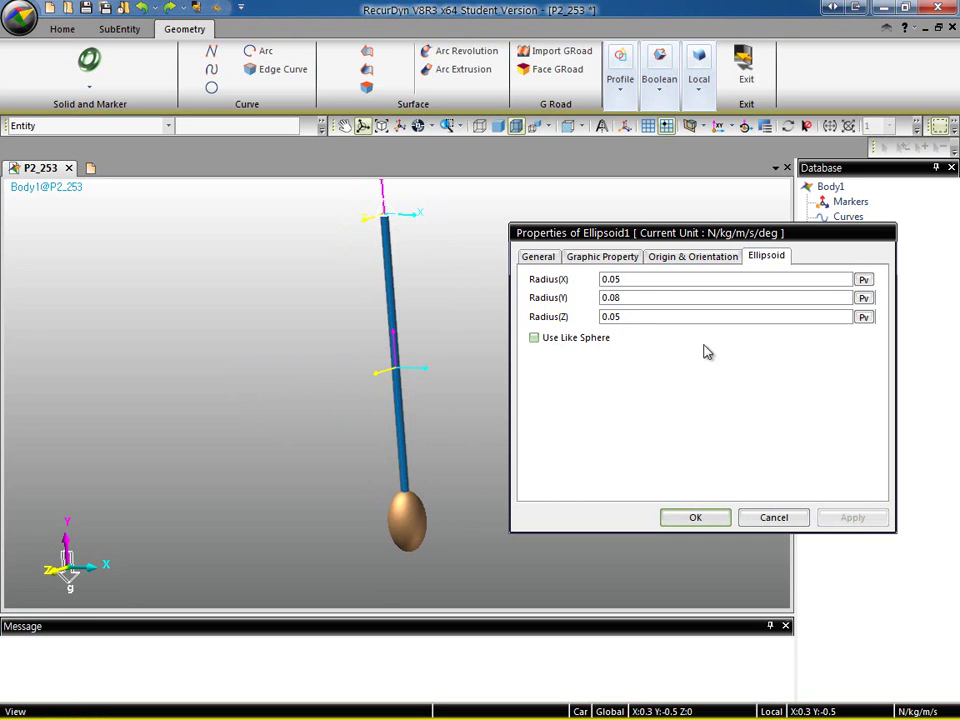
- Enable Use Like Sphere for the ellipsoid, apply the change and accept its properties
{"action": "left_click", "coordinate": [534, 339]}
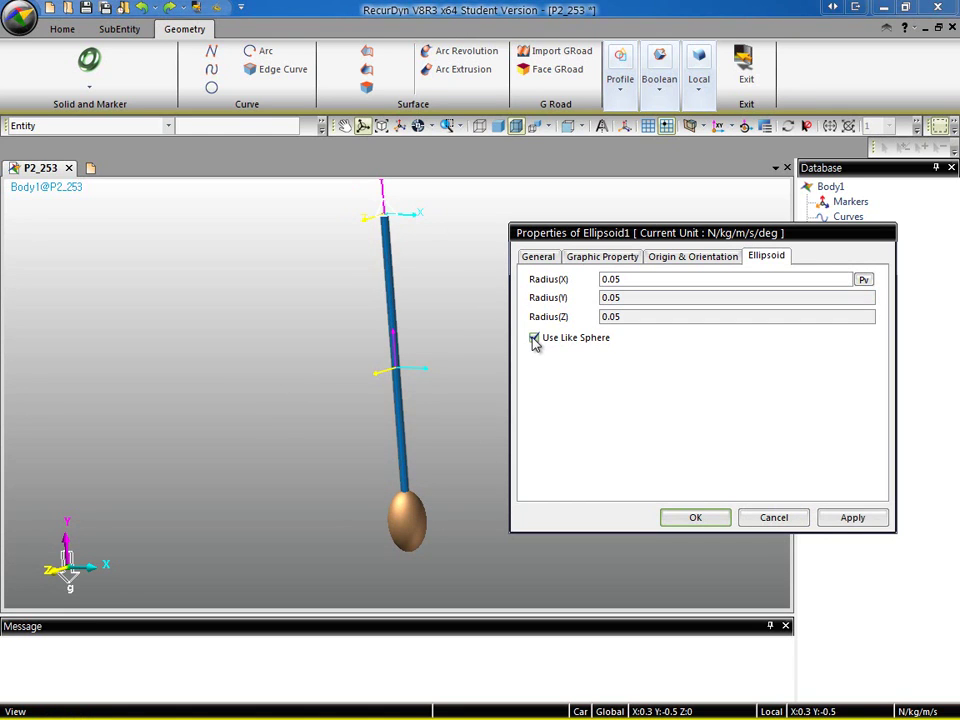
{"action": "left_click", "coordinate": [848, 518]}
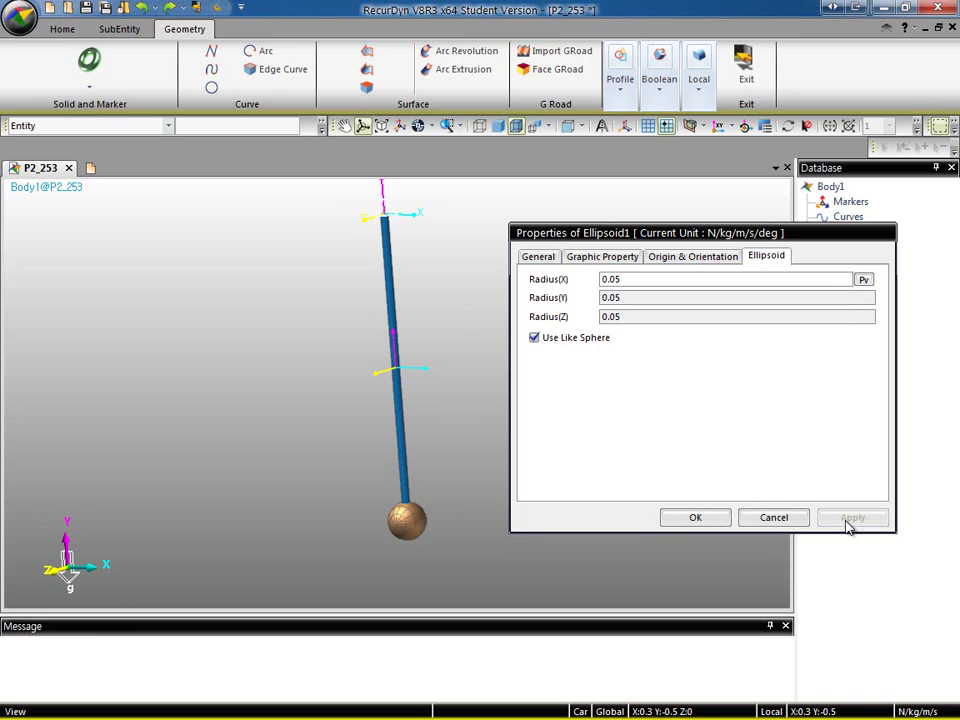
{"action": "left_click", "coordinate": [697, 513]}
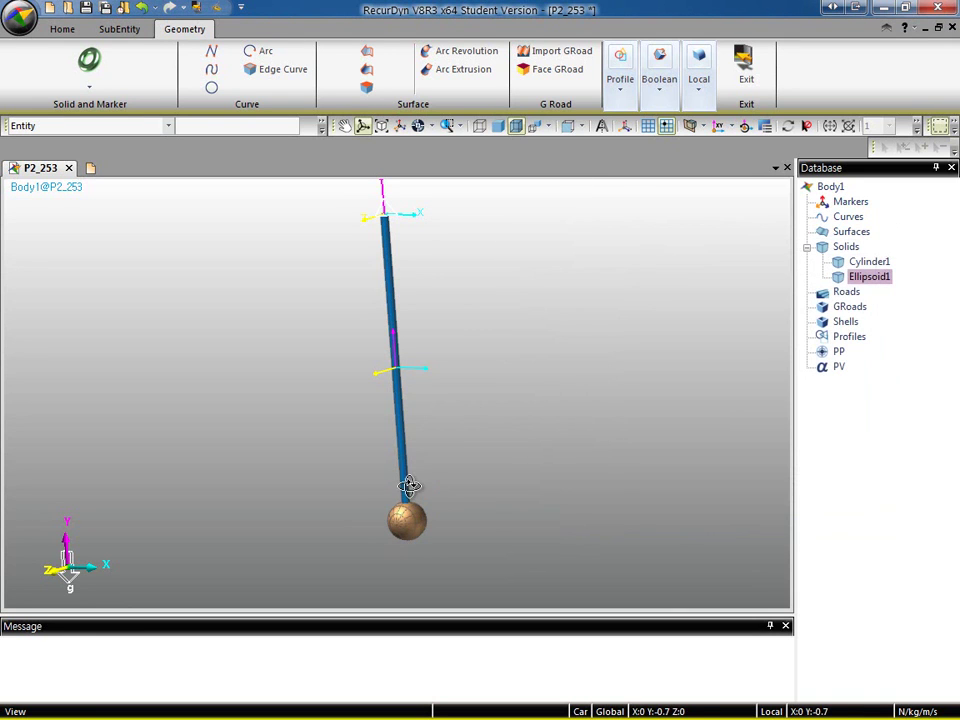
- Unite Cylinder1 with Ellipsoid1 into one solid and select the united solid
{"action": "left_click_drag", "start_coordinate": [459, 278], "coordinate": [489, 274]}
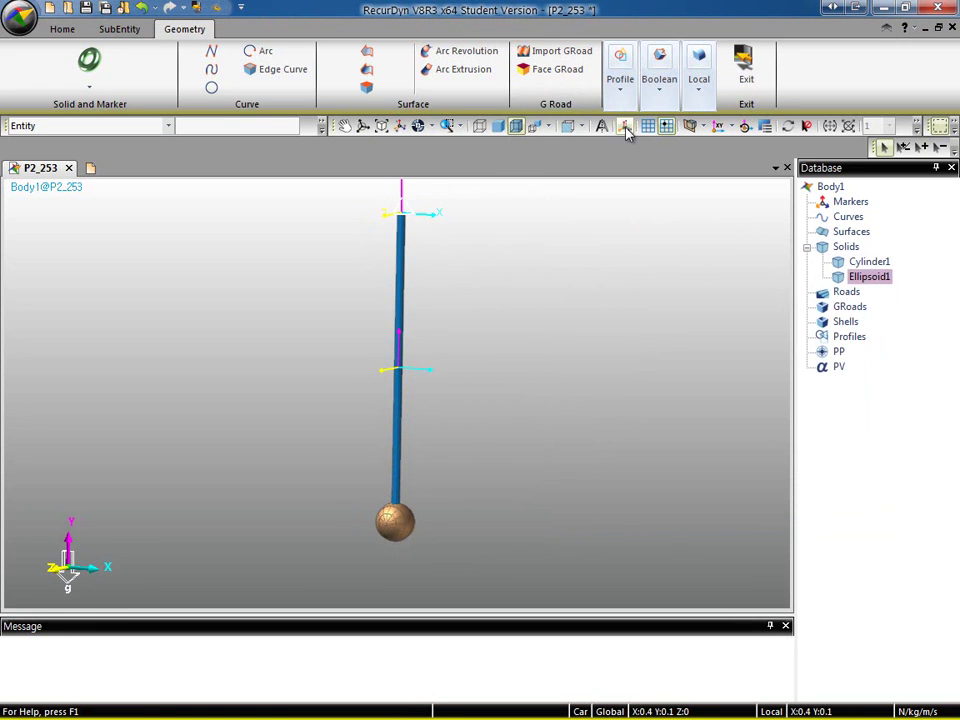
{"action": "left_click", "coordinate": [719, 127]}
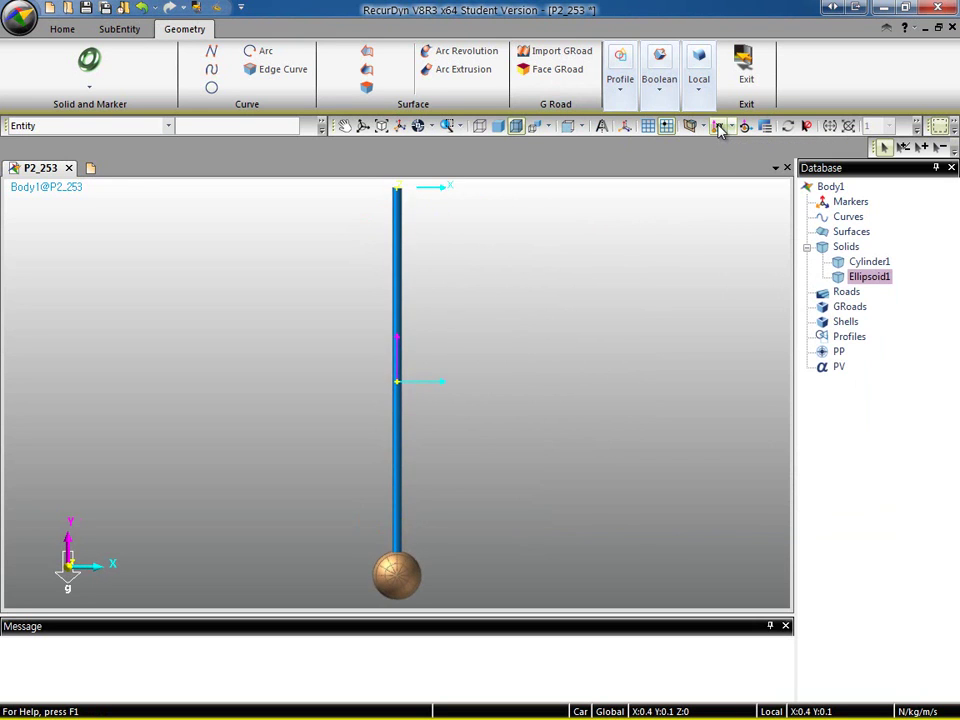
{"action": "scroll", "coordinate": [565, 365], "scroll_direction": "down", "scroll_amount": 2}
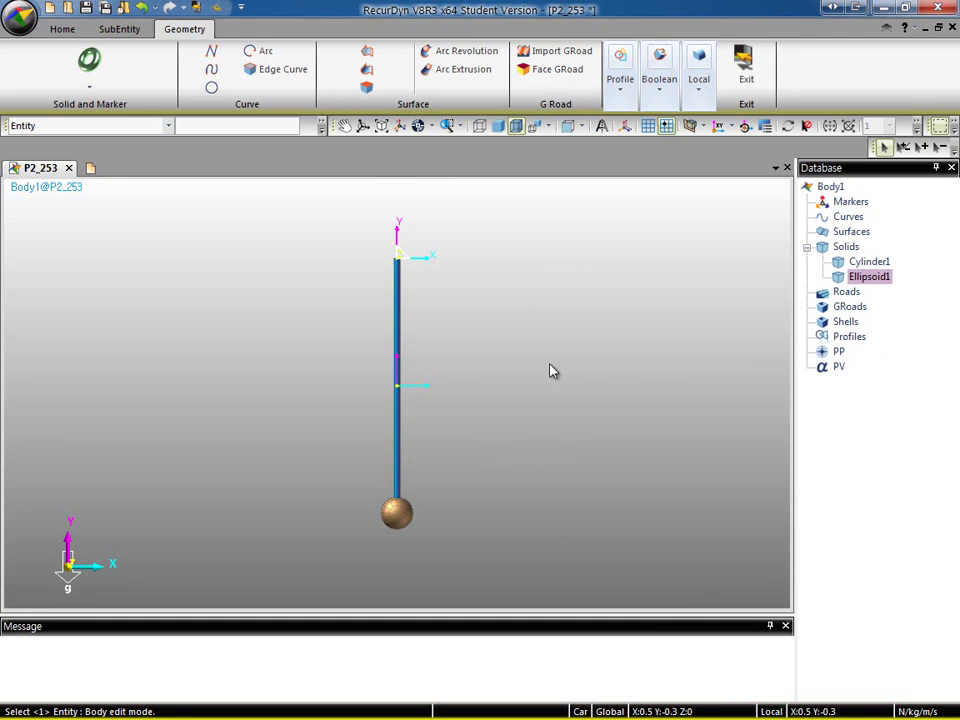
{"action": "left_click", "coordinate": [868, 264]}
{"action": "left_click", "coordinate": [872, 277]}
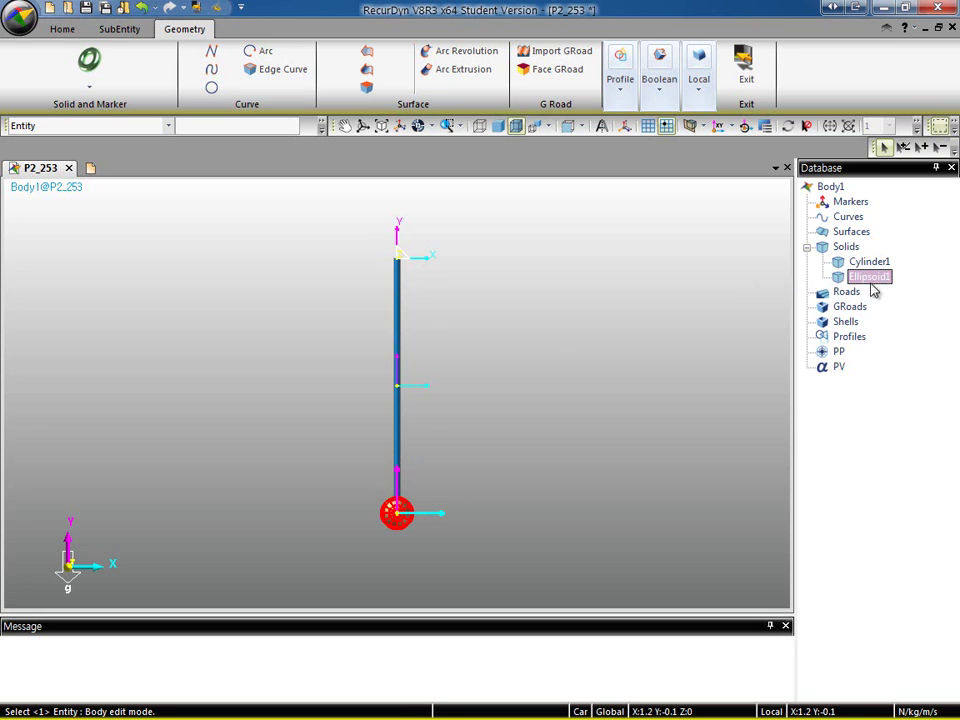
{"action": "left_click", "coordinate": [703, 302]}
{"action": "left_click", "coordinate": [658, 93]}
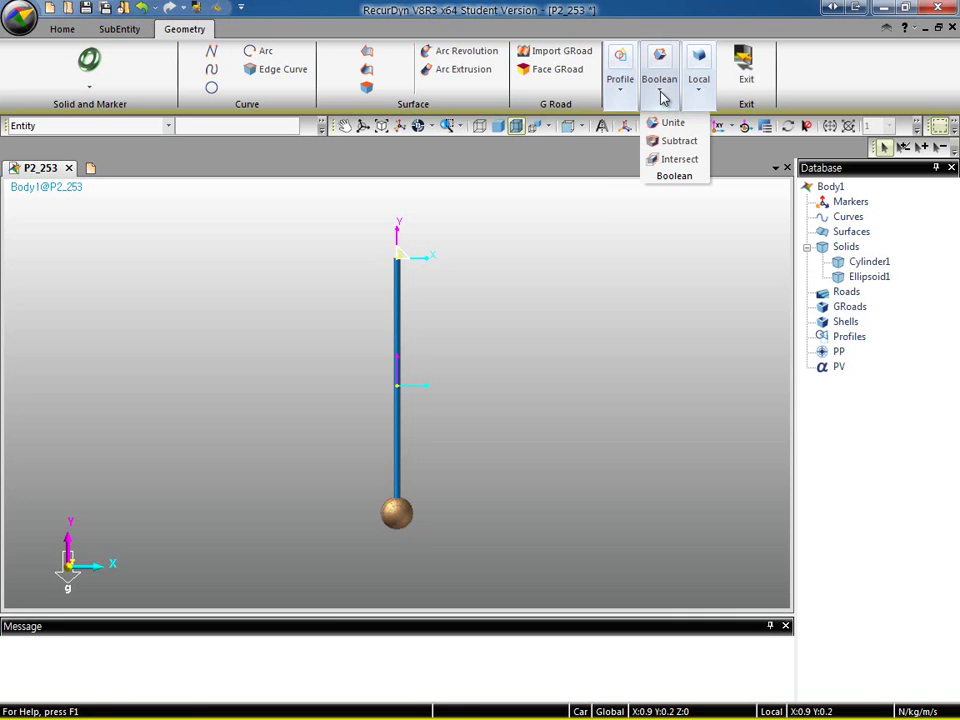
{"action": "left_click", "coordinate": [683, 162]}
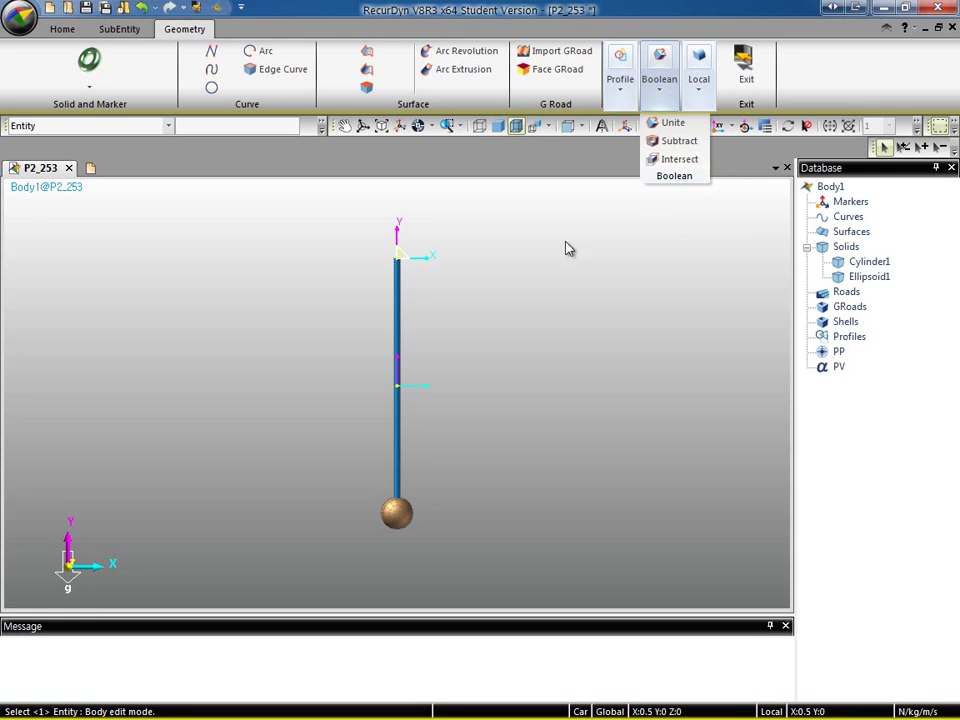
{"action": "left_click", "coordinate": [688, 123]}
{"action": "left_click", "coordinate": [397, 313]}
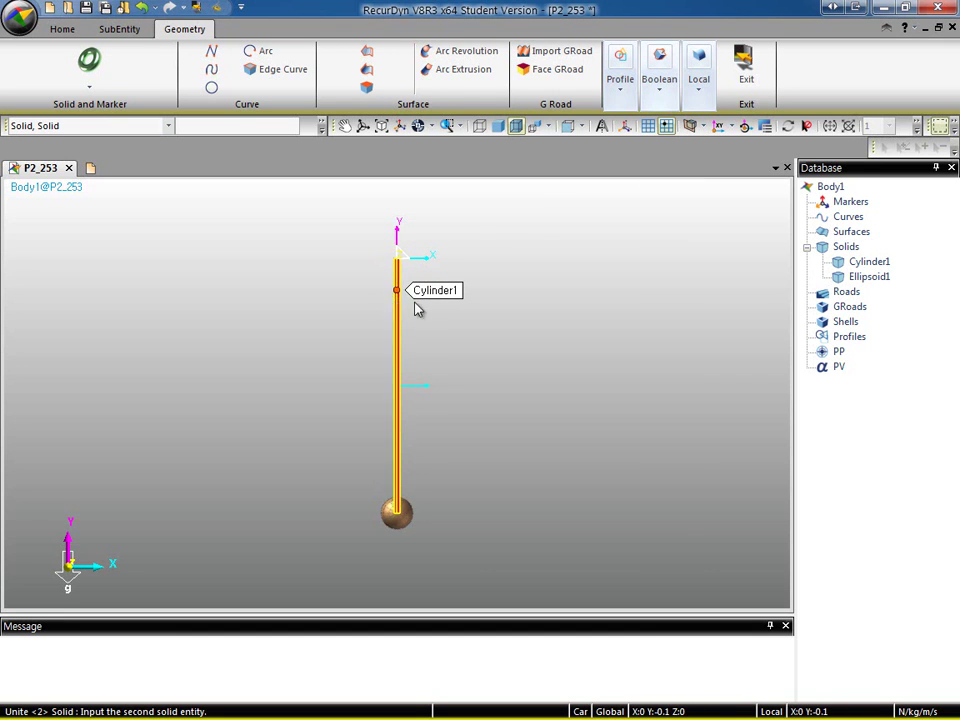
{"action": "left_click", "coordinate": [398, 516]}
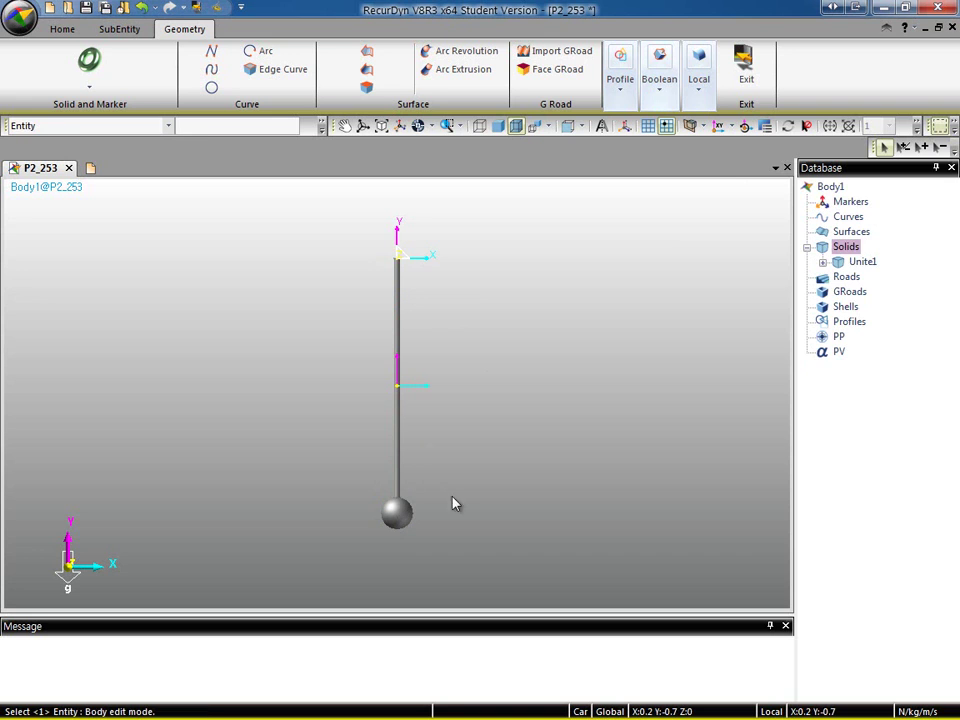
{"action": "left_click", "coordinate": [862, 262]}
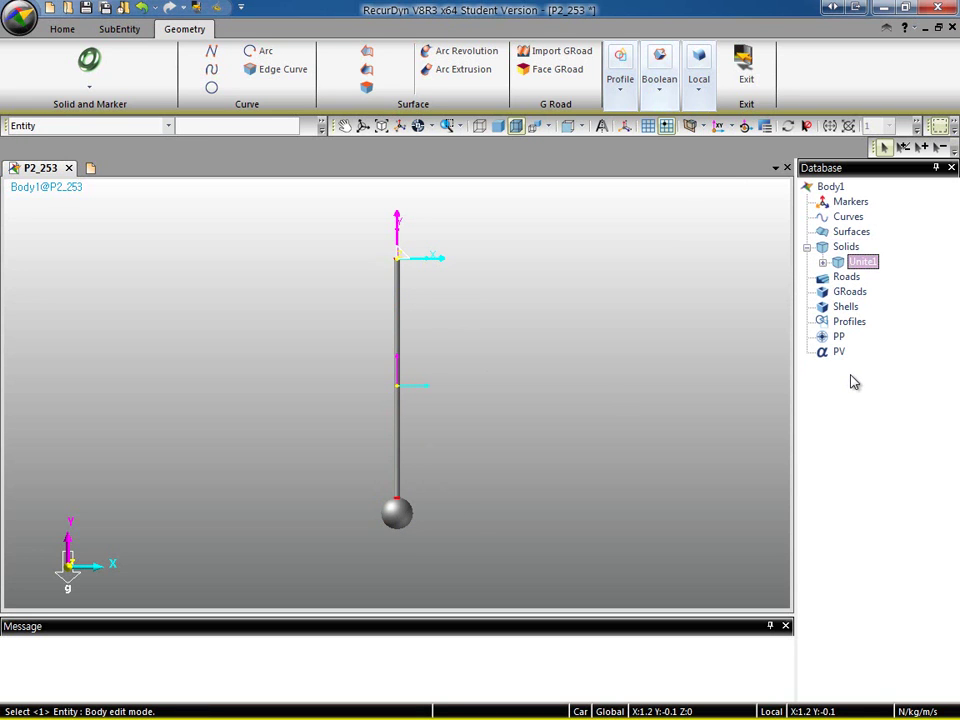
{"action": "left_click_drag", "start_coordinate": [791, 237], "coordinate": [896, 273]}
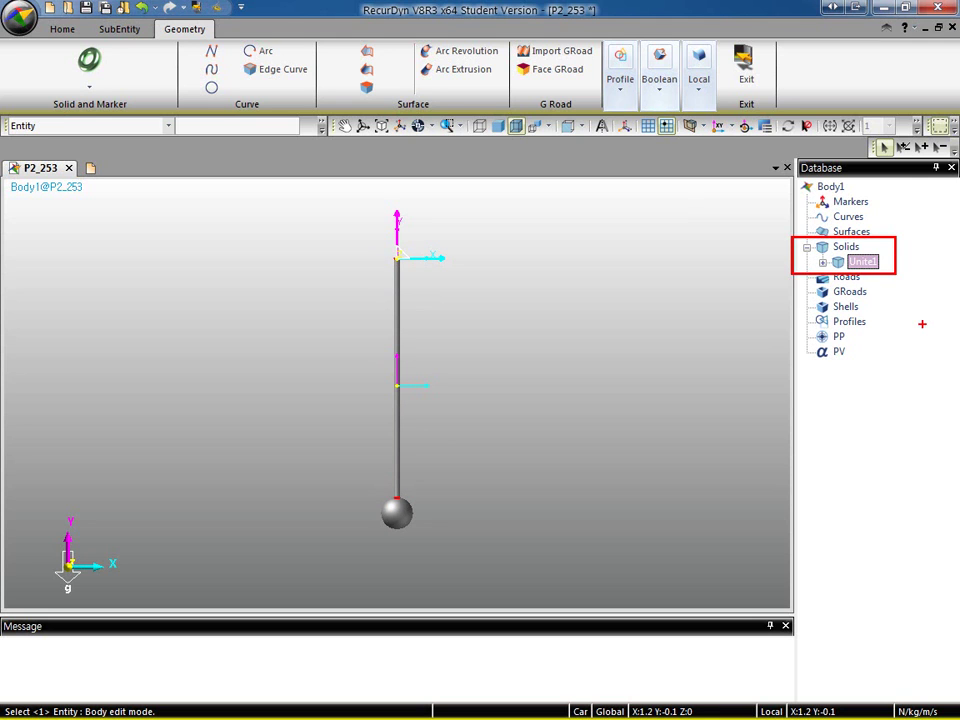
{"action": "key", "text": "Escape"}
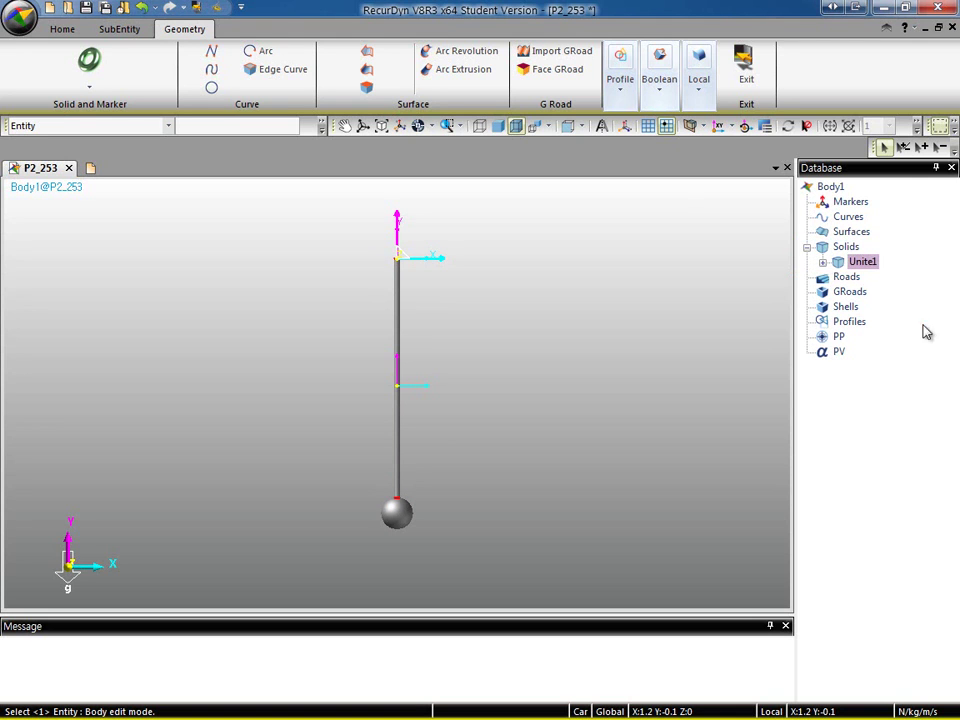
- Change the graphic color of the united solid Unite1 to yellow-green, apply it and accept its properties
{"action": "right_click", "coordinate": [396, 320]}
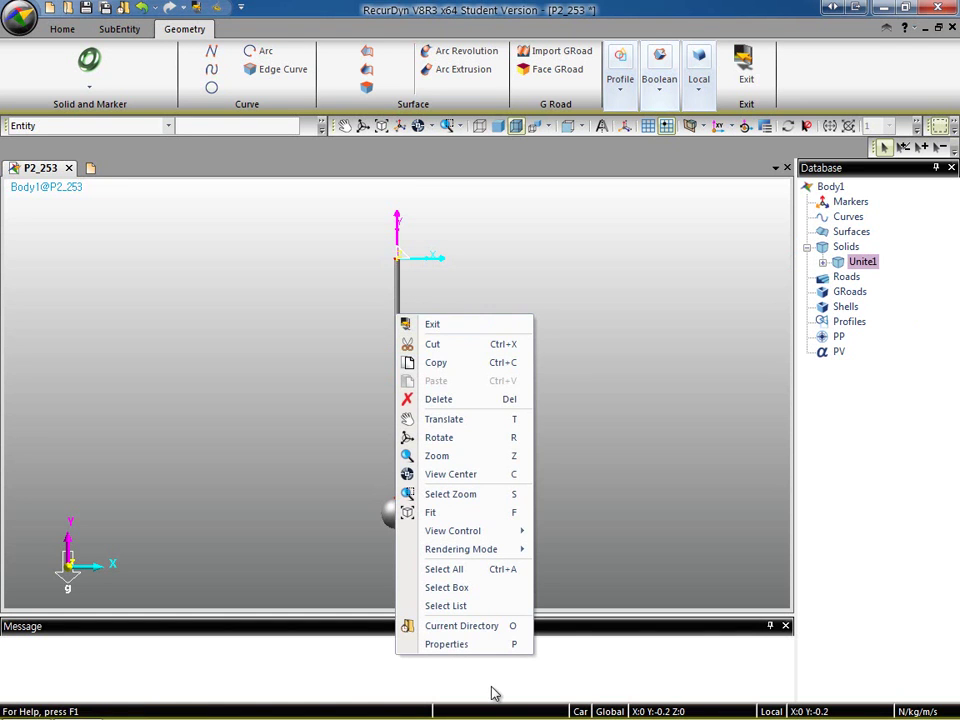
{"action": "left_click", "coordinate": [488, 646]}
{"action": "left_click", "coordinate": [395, 256]}
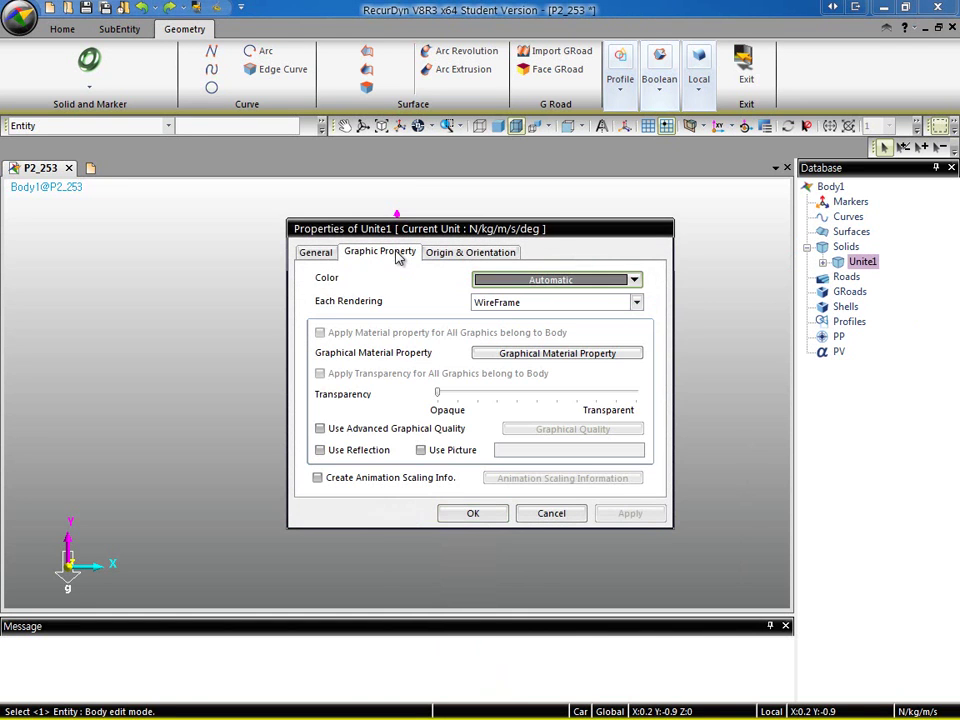
{"action": "left_click", "coordinate": [520, 281]}
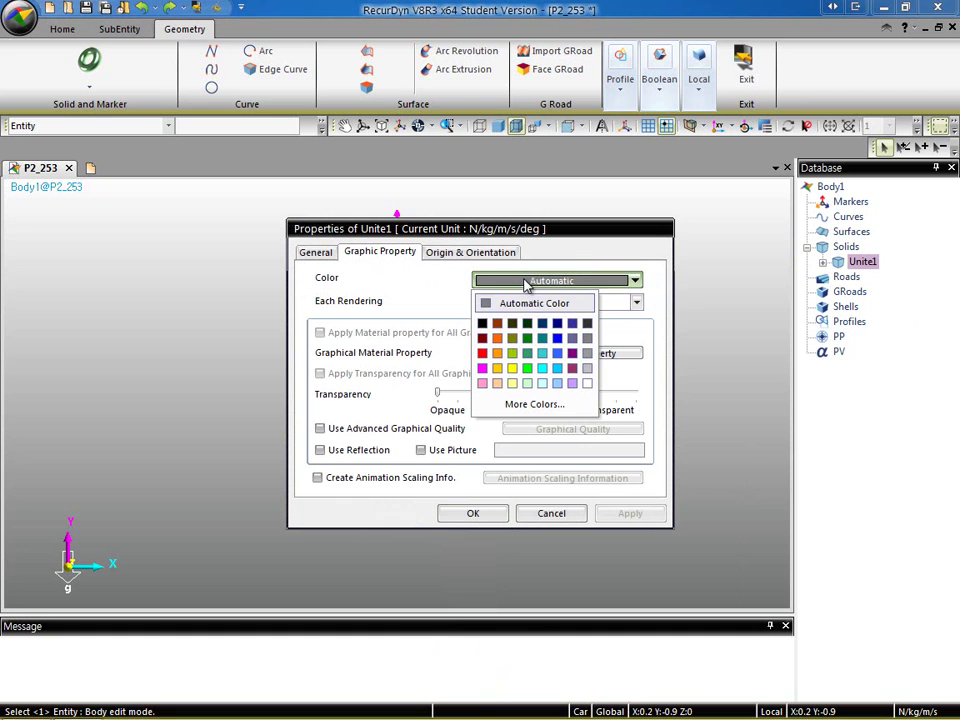
{"action": "left_click", "coordinate": [512, 354]}
{"action": "left_click_drag", "start_coordinate": [527, 229], "coordinate": [680, 231]}
{"action": "left_click", "coordinate": [783, 514]}
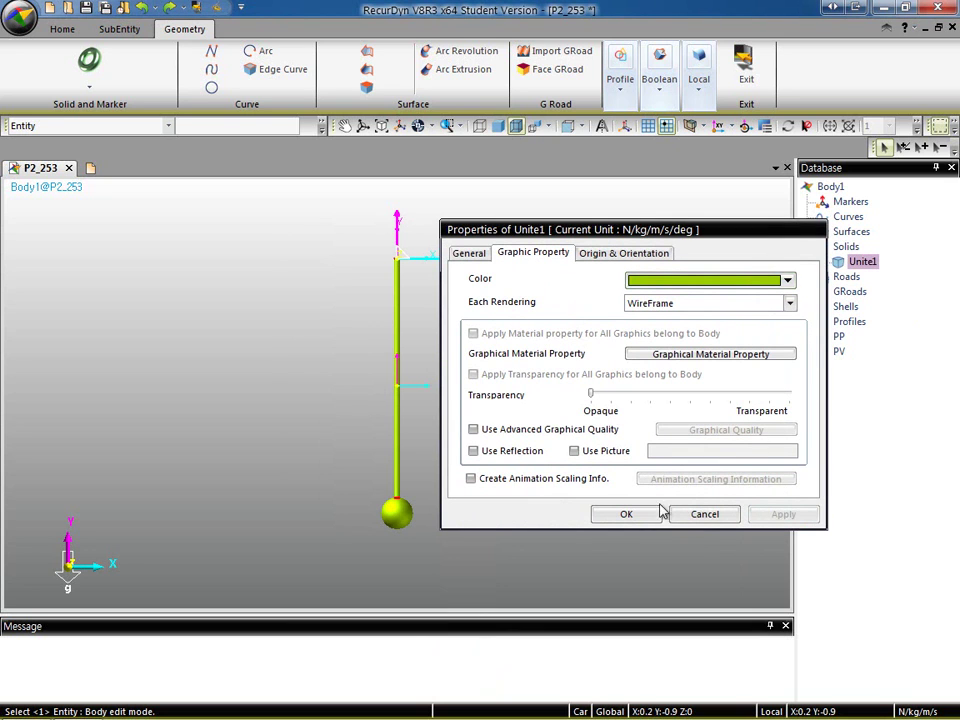
{"action": "left_click", "coordinate": [626, 514]}
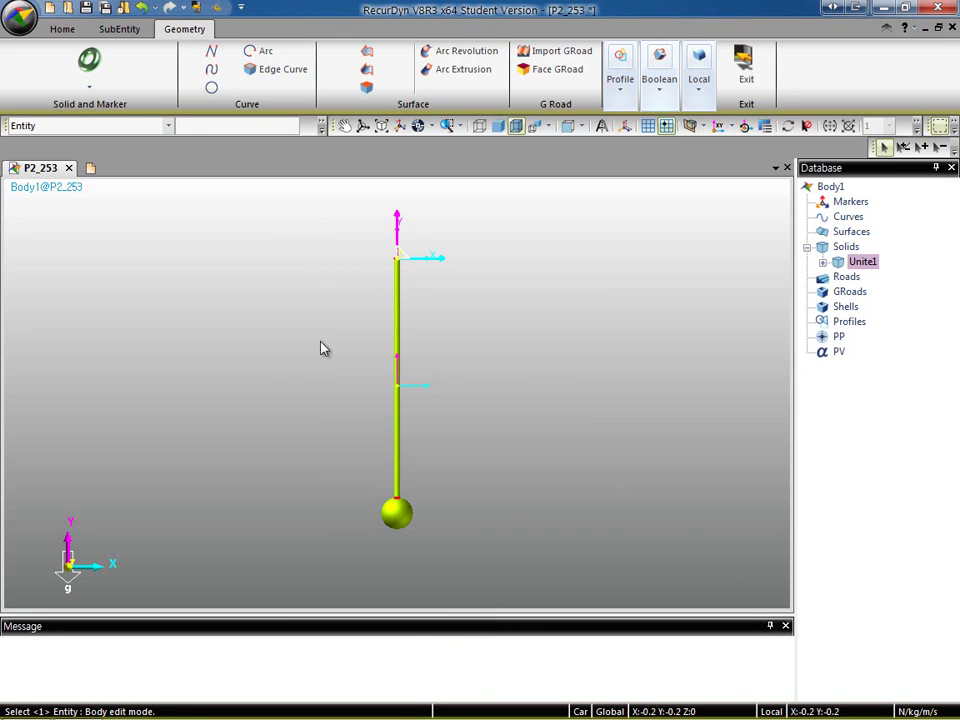
- Leave body edit mode and open the properties of Body1 at the model level
{"action": "left_click", "coordinate": [745, 73]}
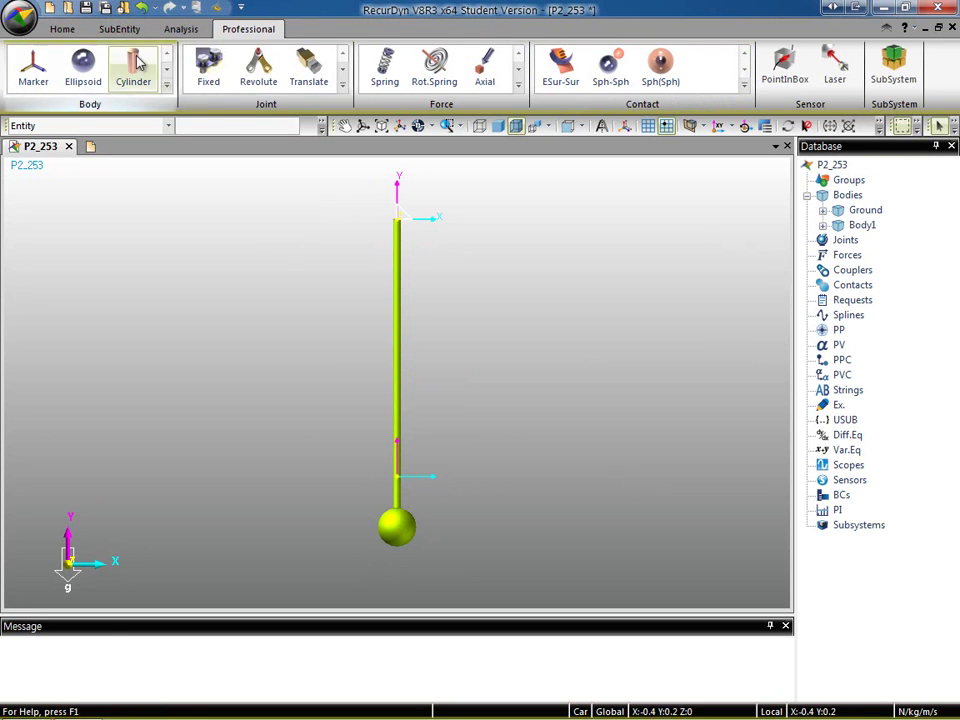
{"action": "left_click", "coordinate": [397, 286]}
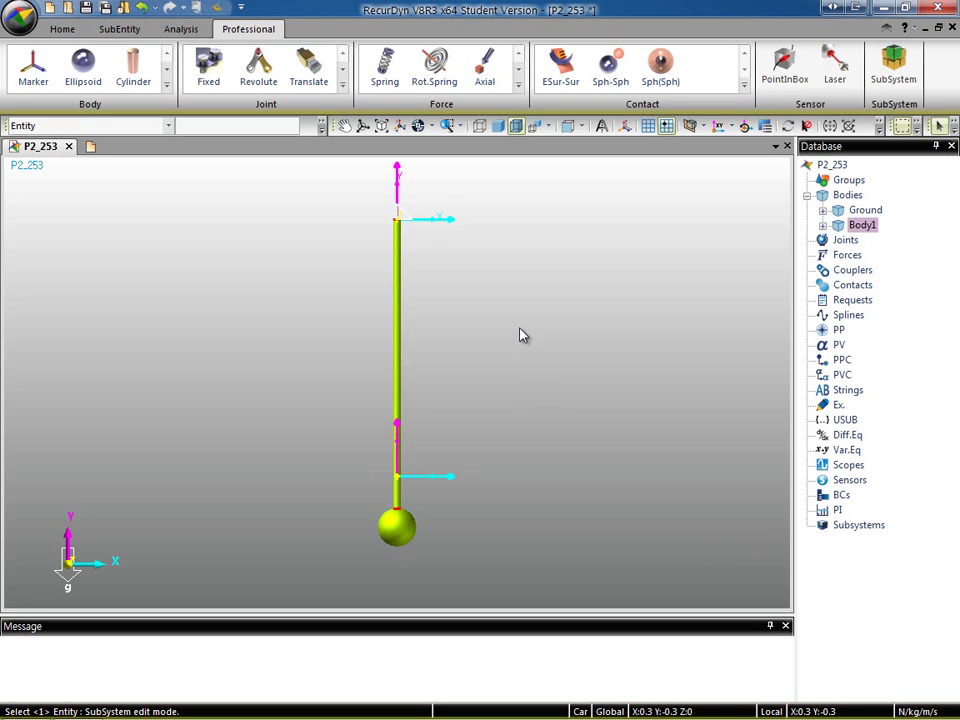
{"action": "right_click", "coordinate": [861, 229]}
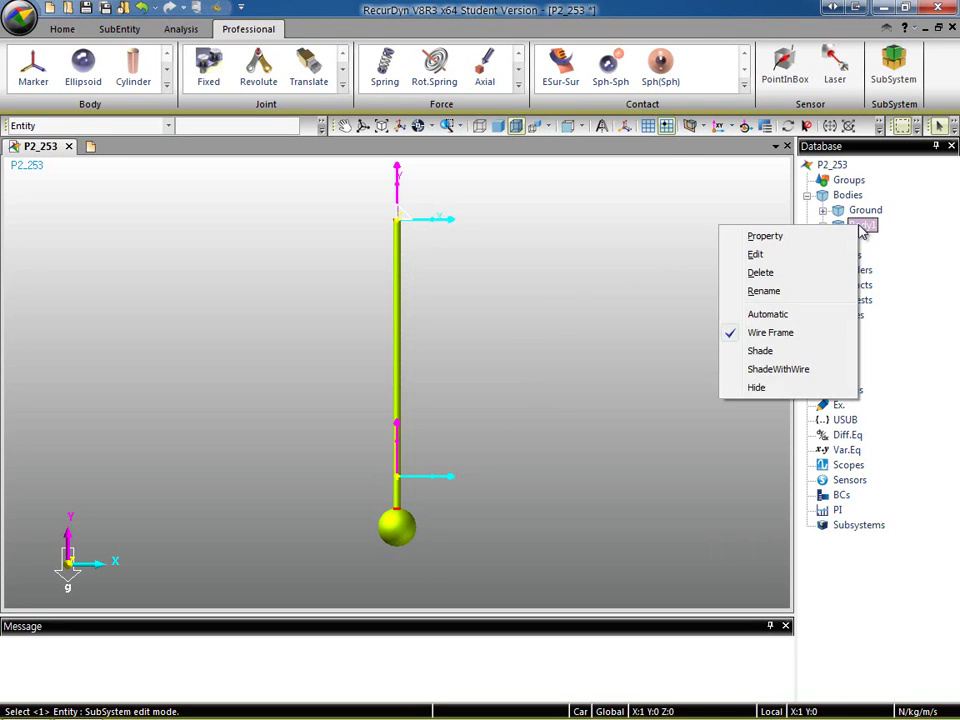
{"action": "left_click", "coordinate": [792, 240]}
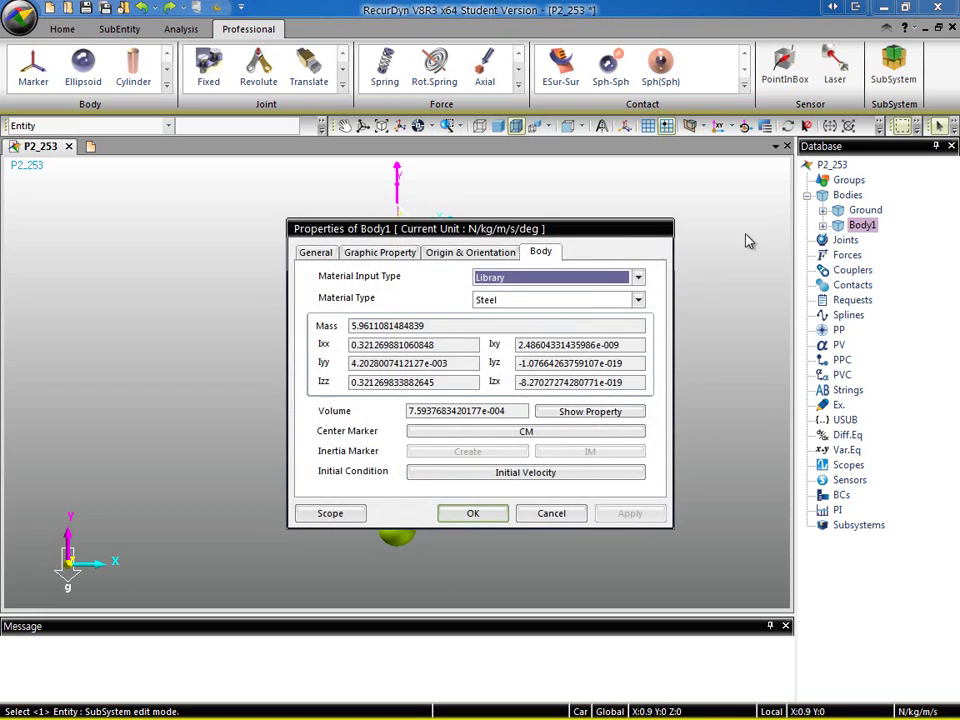
{"action": "left_click_drag", "start_coordinate": [621, 231], "coordinate": [806, 205]}
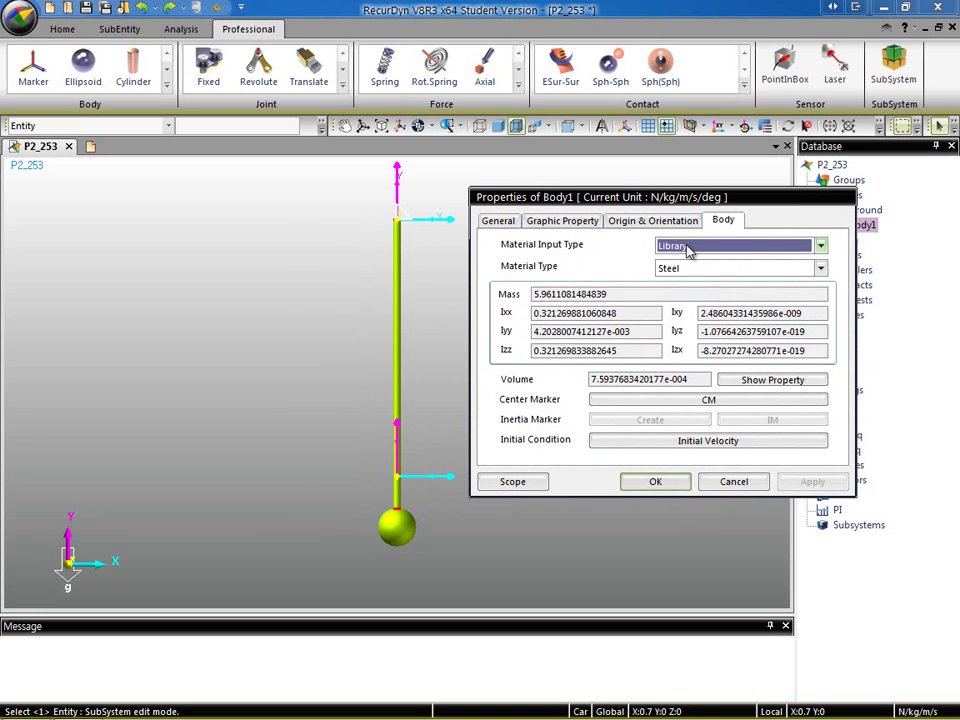
- Try Density as the material input type for Body1
{"action": "left_click", "coordinate": [538, 295]}
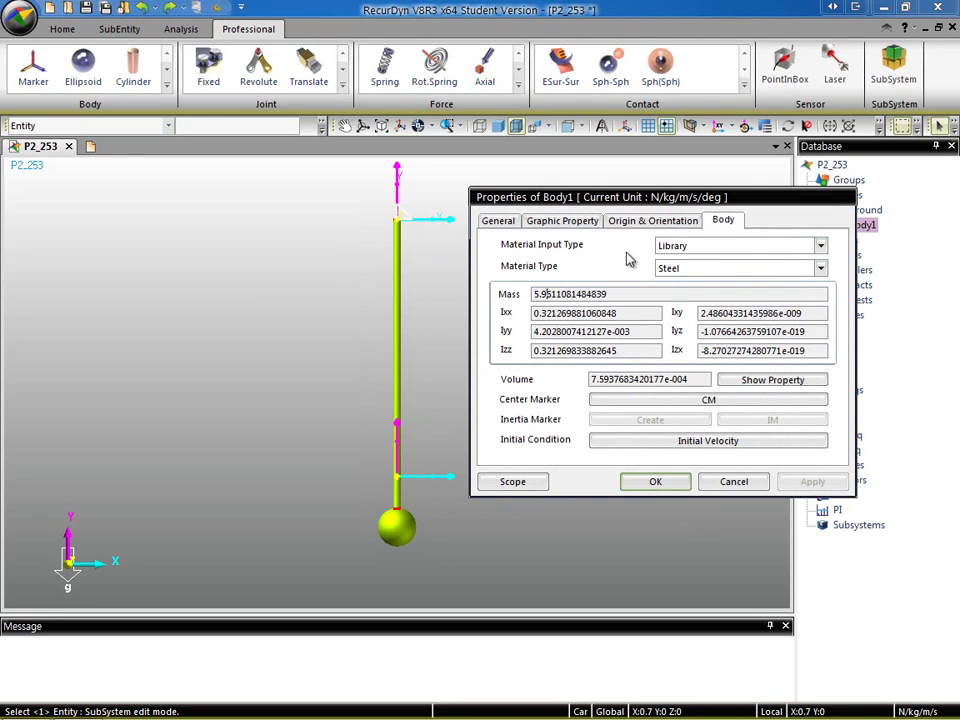
{"action": "left_click", "coordinate": [692, 252]}
{"action": "left_click", "coordinate": [702, 283]}
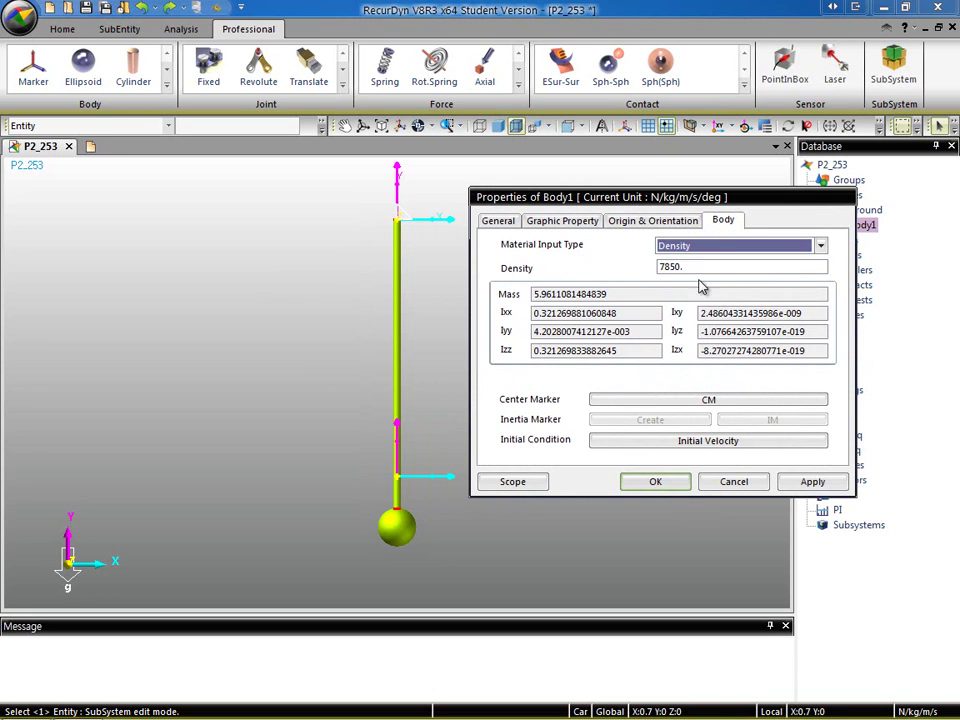
- Set Body1's material input type to User Input with a mass of 1 kg and accept the properties
{"action": "left_click", "coordinate": [705, 252]}
{"action": "key", "text": "Up"}
{"action": "key", "text": "Up"}
{"action": "key", "text": "Down"}
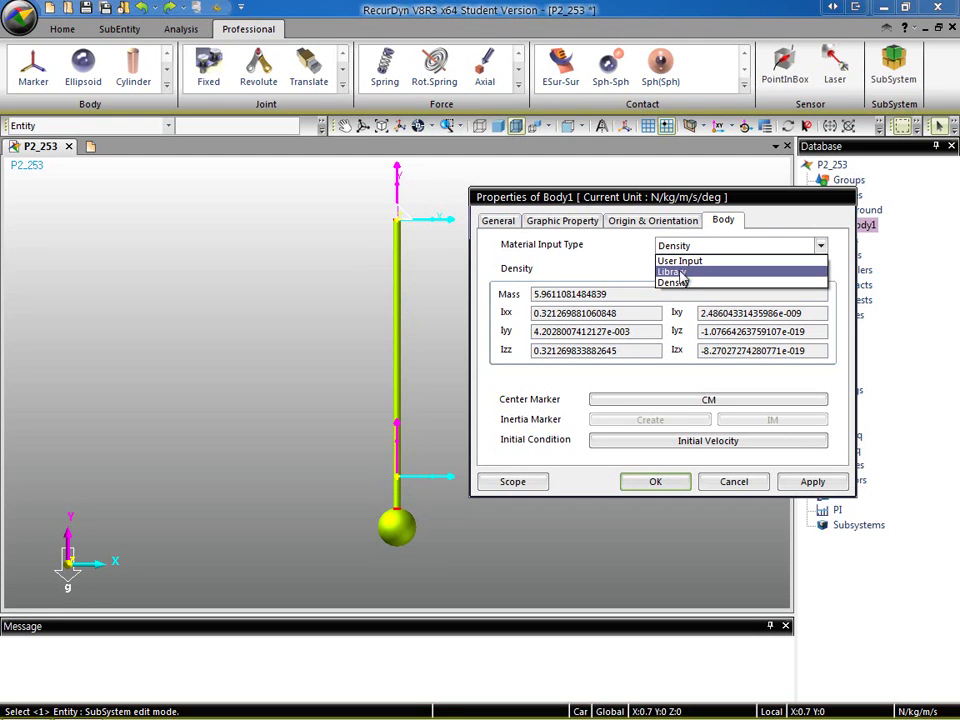
{"action": "left_click", "coordinate": [722, 261]}
{"action": "double_click", "coordinate": [619, 293]}
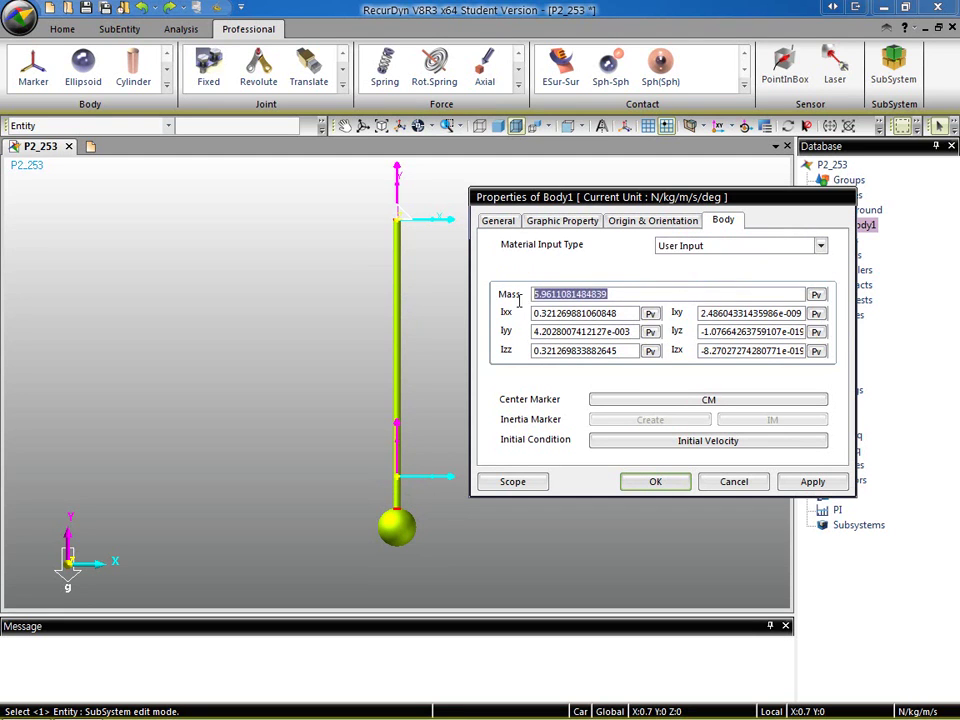
{"action": "type", "text": "1"}
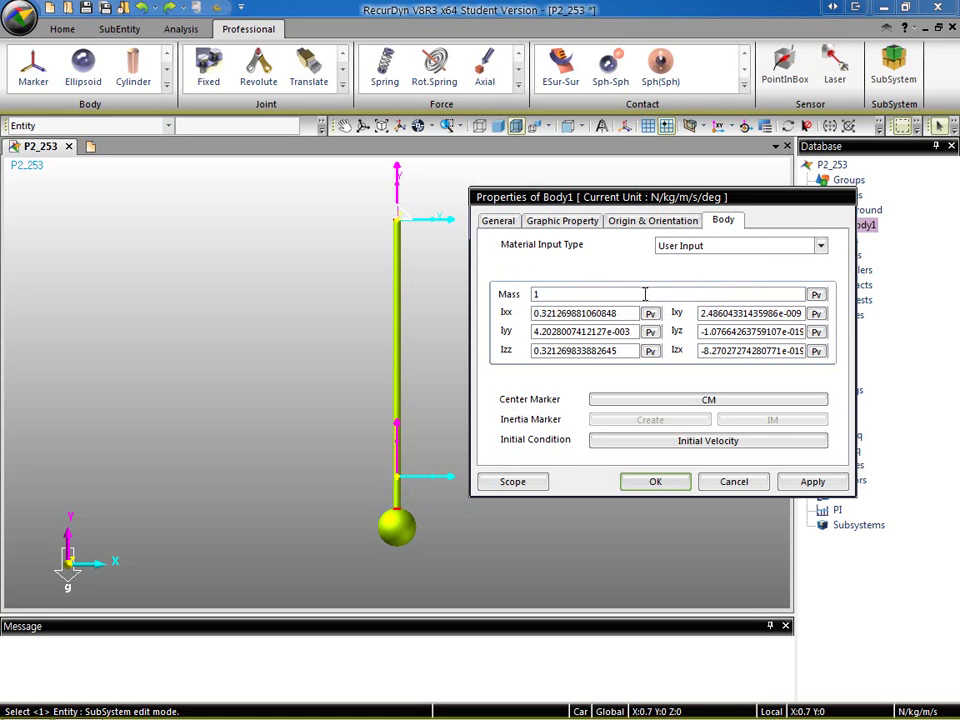
{"action": "left_click", "coordinate": [676, 484]}
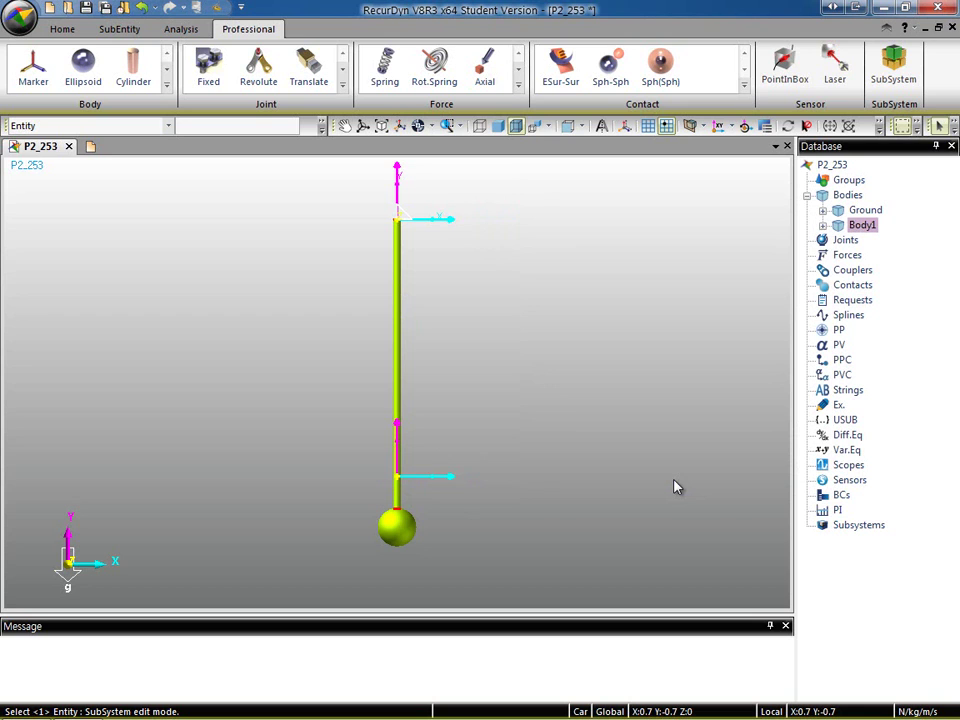
{"action": "left_click", "coordinate": [610, 402]}
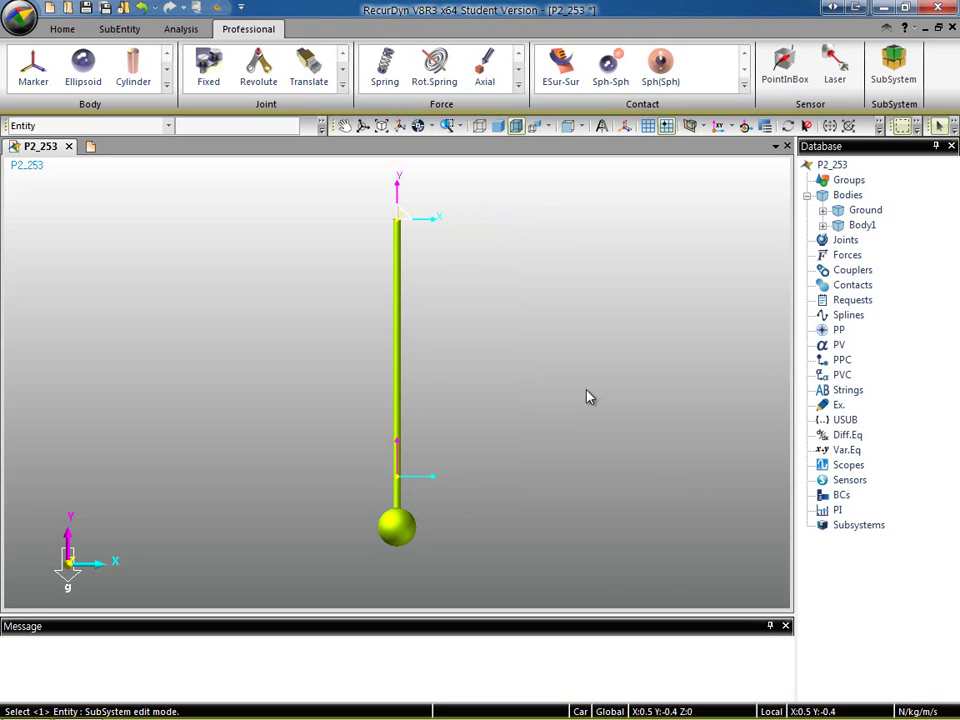
- Move Body1's center marker CM to origin 0, -0.8, 0 at the sphere's center, then accept the marker and body properties
{"action": "left_click", "coordinate": [400, 262]}
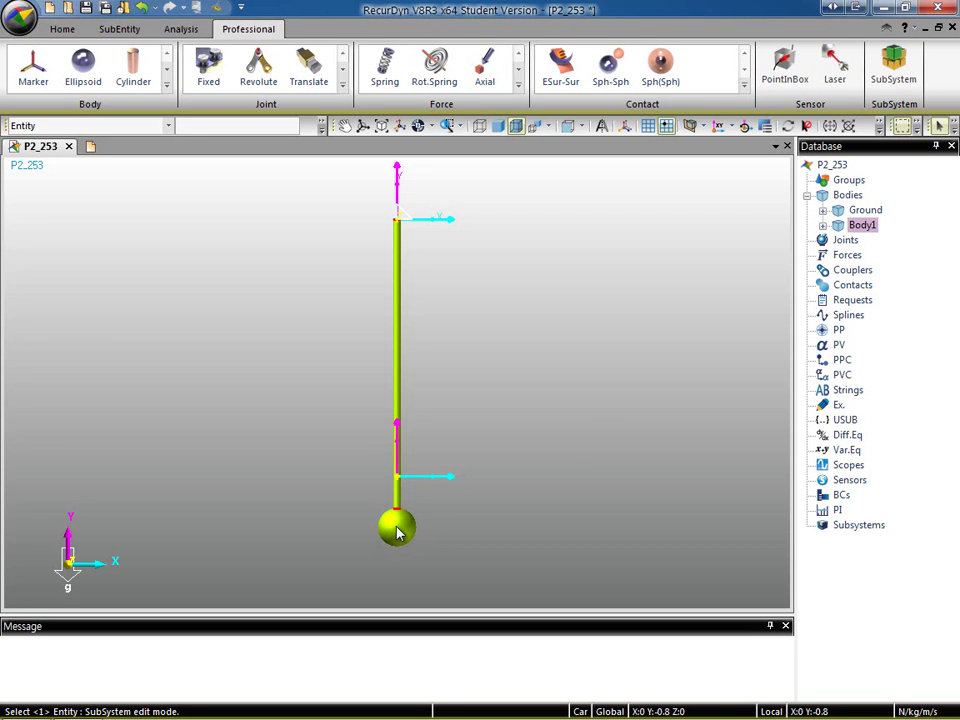
{"action": "right_click", "coordinate": [862, 227]}
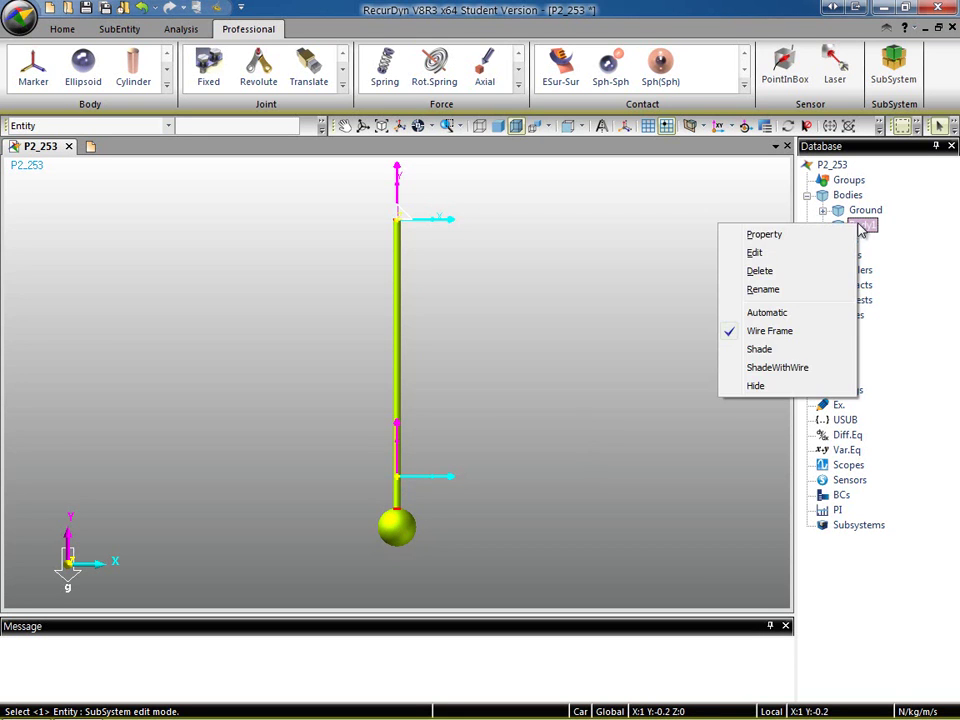
{"action": "left_click", "coordinate": [812, 236]}
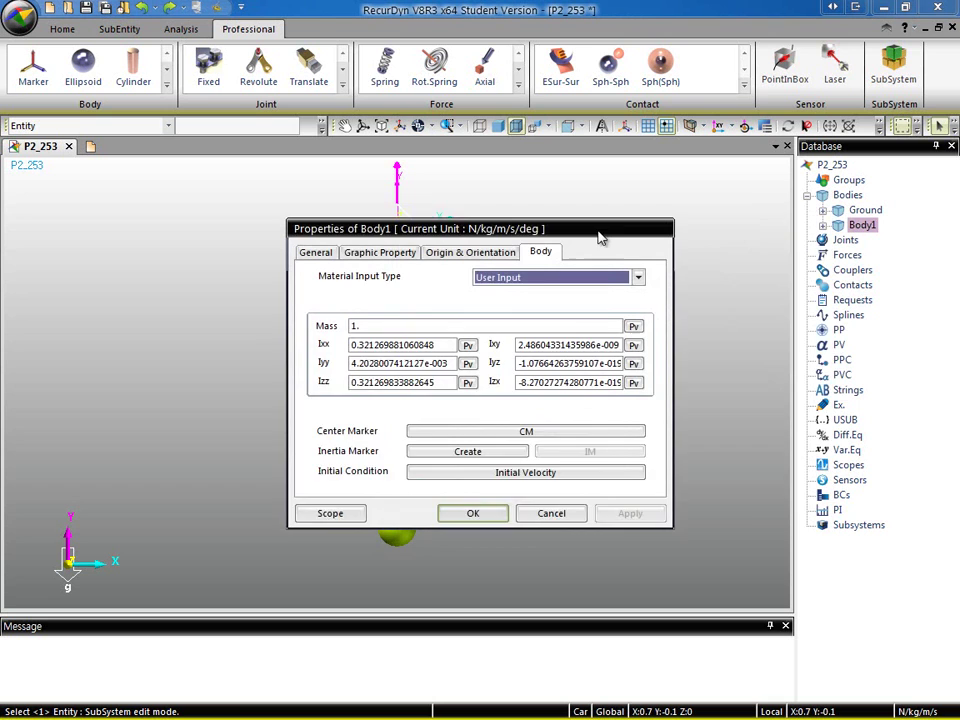
{"action": "left_click_drag", "start_coordinate": [598, 234], "coordinate": [756, 212]}
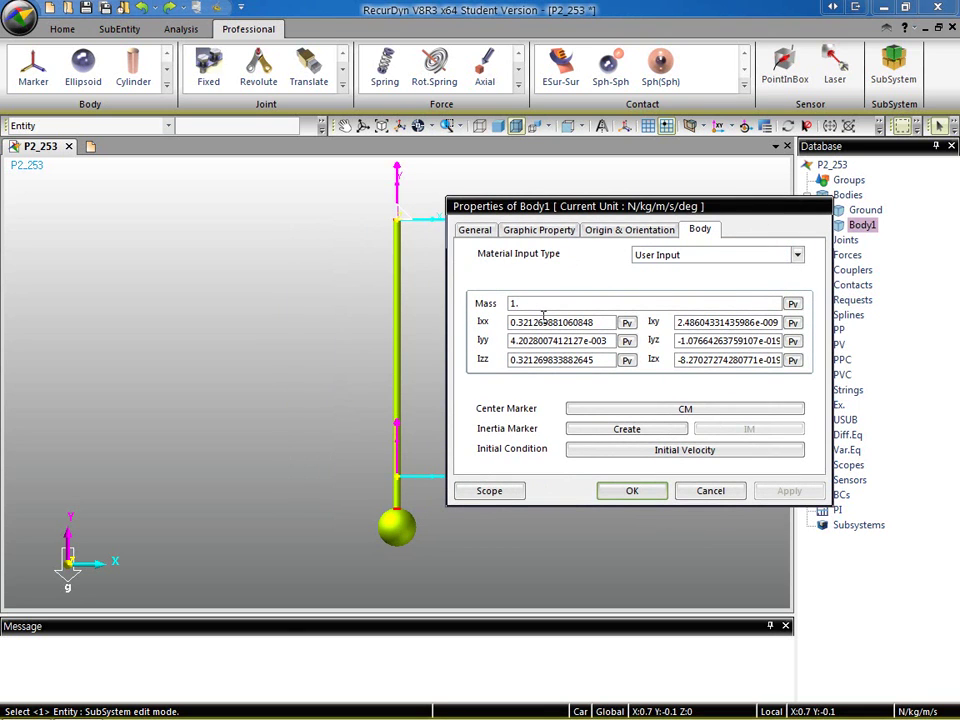
{"action": "left_click", "coordinate": [690, 409]}
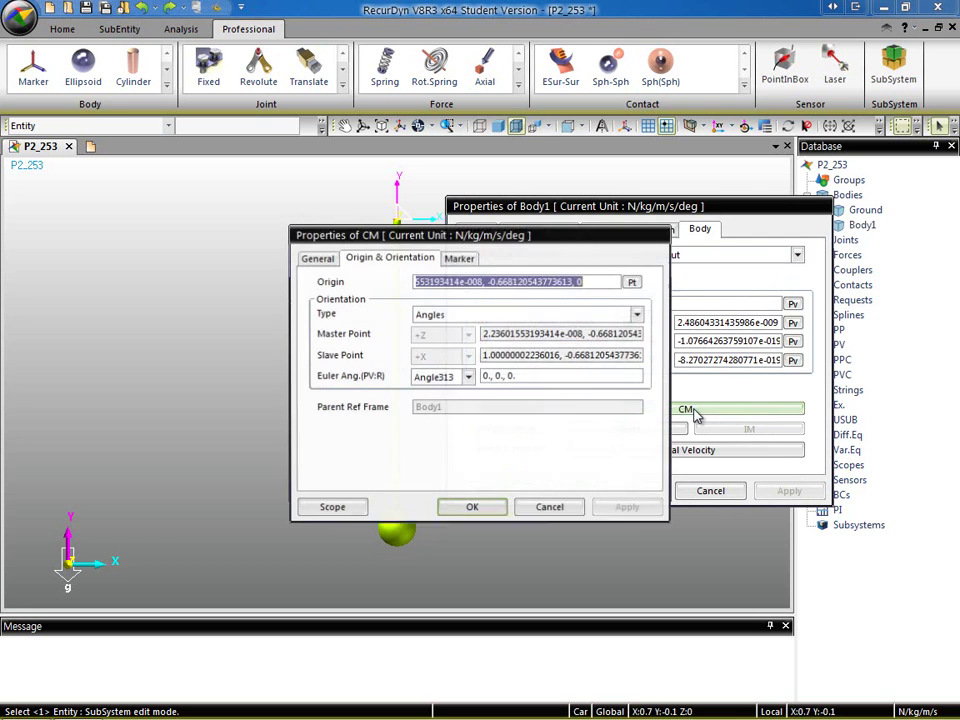
{"action": "left_click_drag", "start_coordinate": [600, 281], "coordinate": [414, 284]}
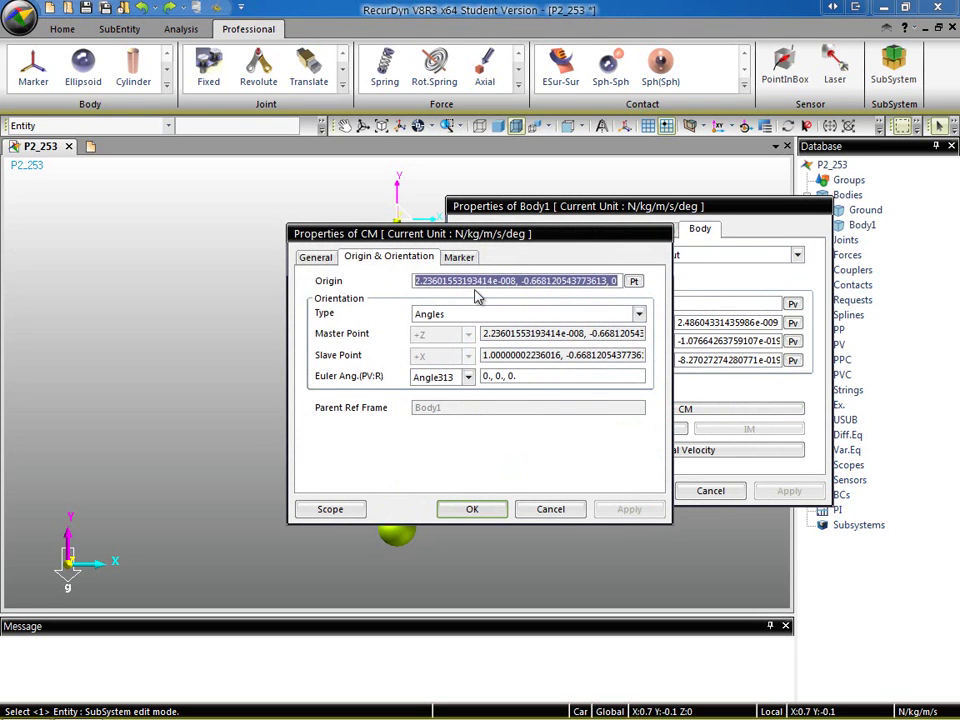
{"action": "type", "text": "0,-0.8,"}
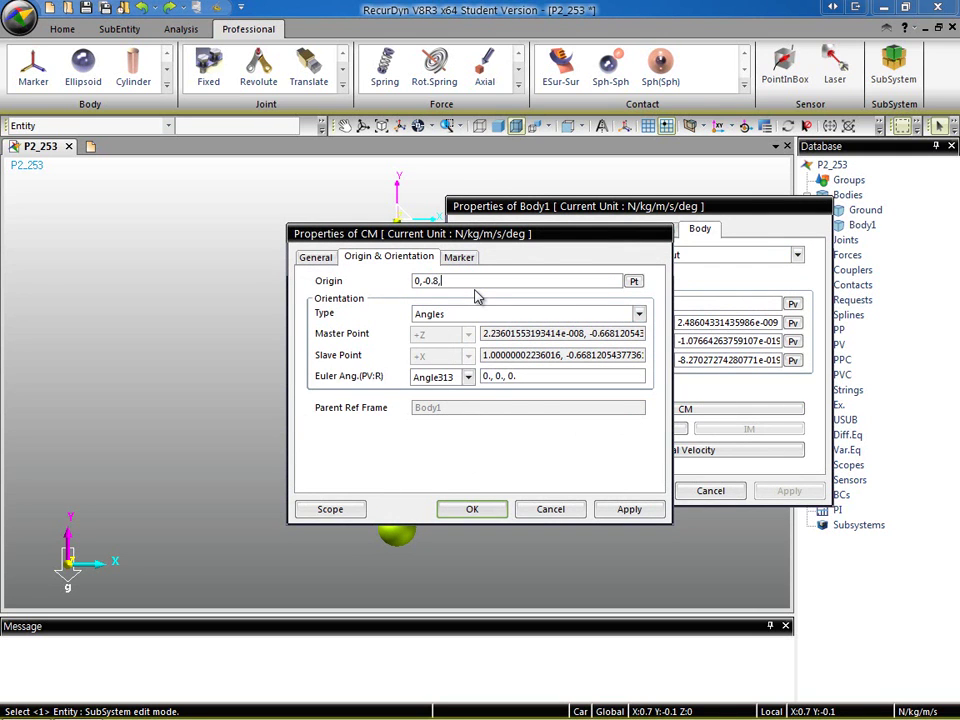
{"action": "left_click_drag", "start_coordinate": [560, 233], "coordinate": [734, 248]}
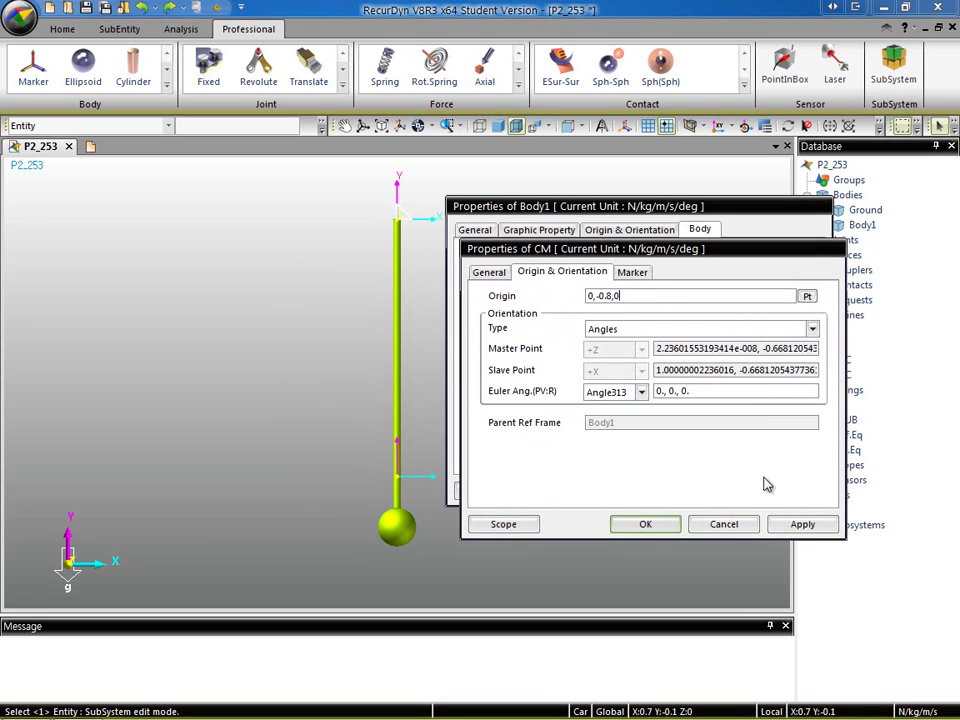
{"action": "left_click", "coordinate": [800, 526]}
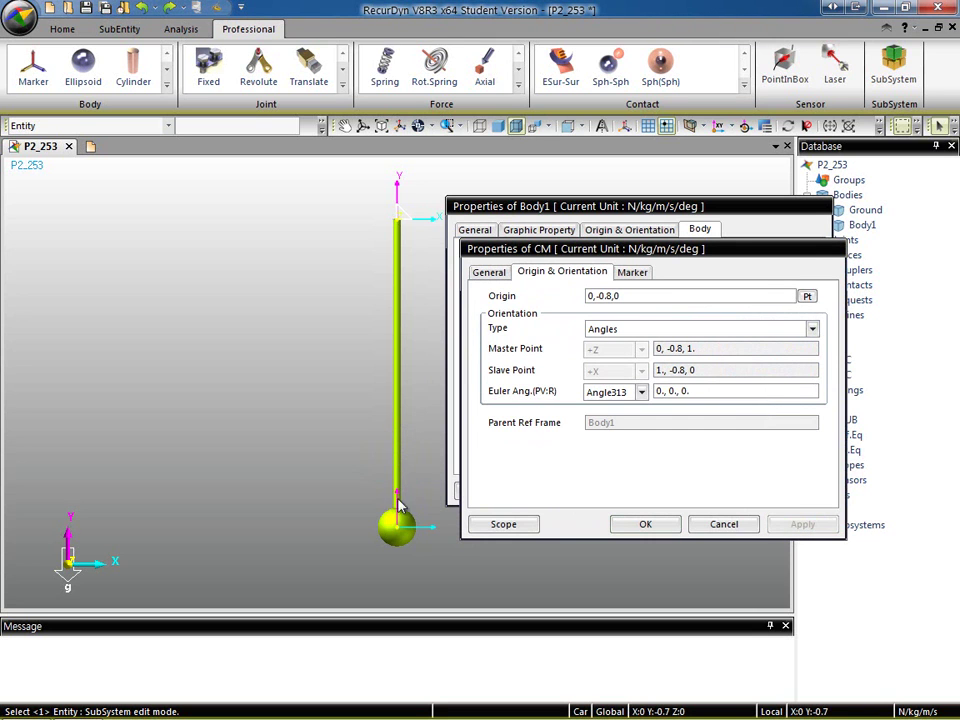
{"action": "left_click", "coordinate": [660, 523]}
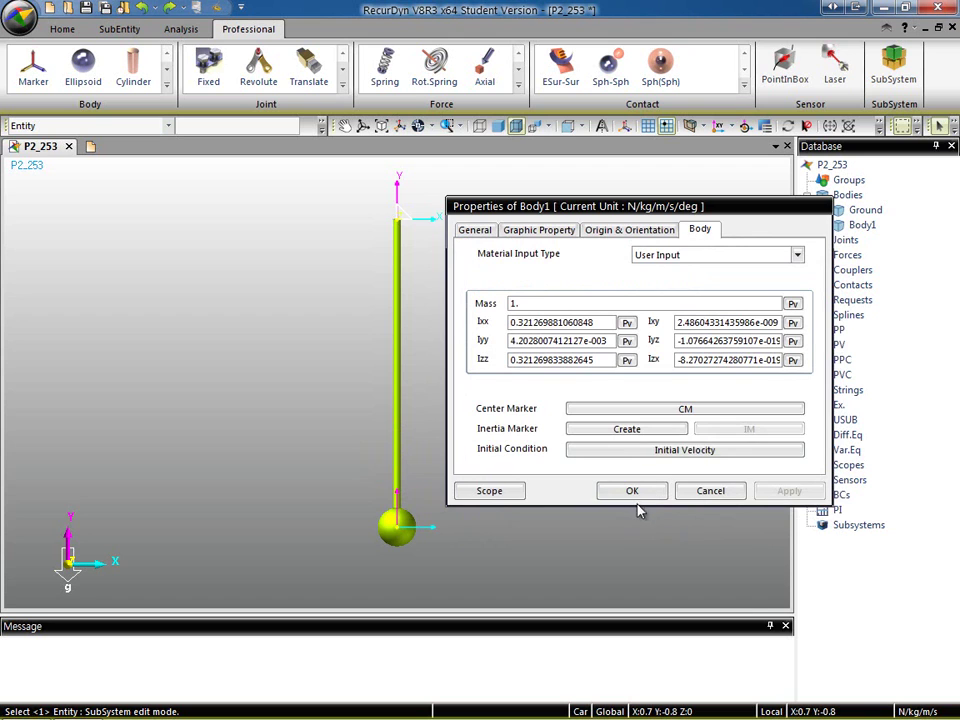
{"action": "left_click", "coordinate": [647, 493]}
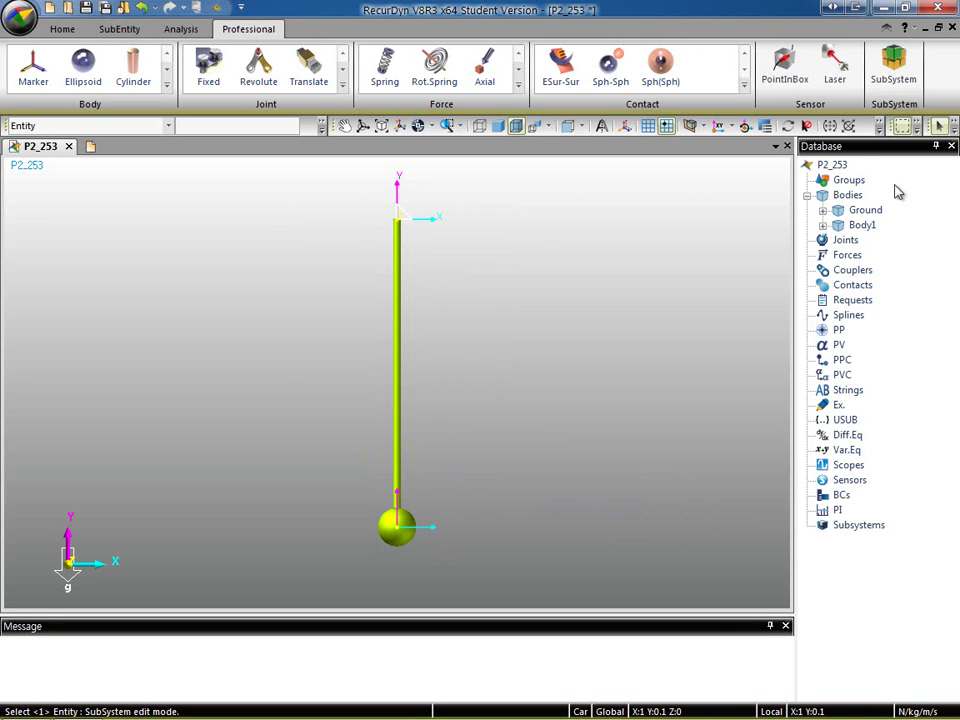
- Create a revolute joint between Ground and Body1 at the origin 0, 0, 0 using the Body, Body, Point method
{"action": "left_click", "coordinate": [864, 211]}
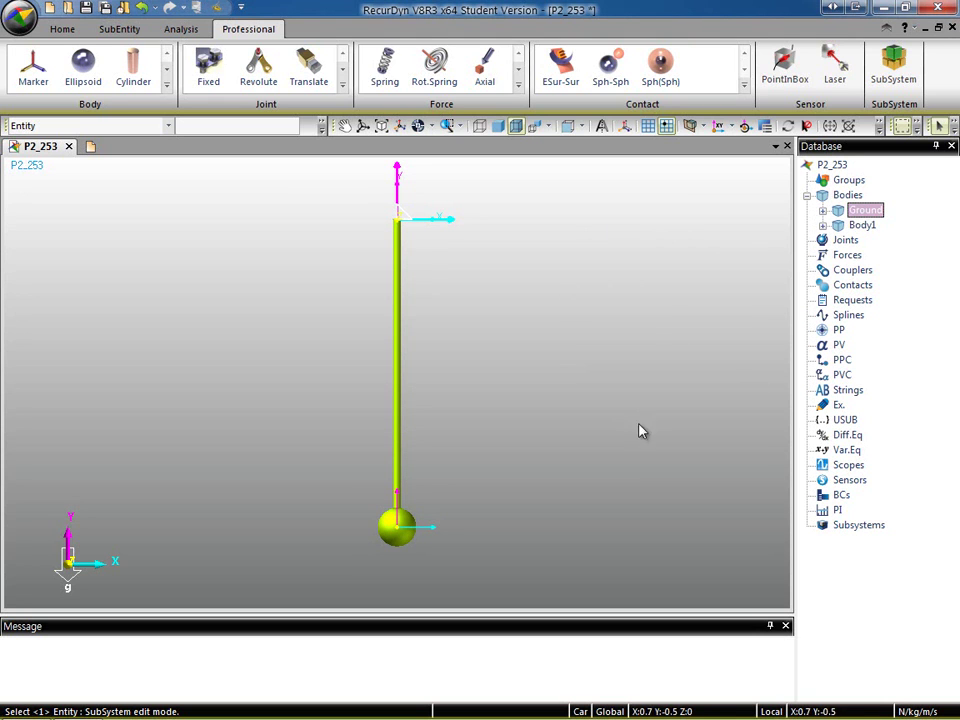
{"action": "left_click", "coordinate": [860, 226]}
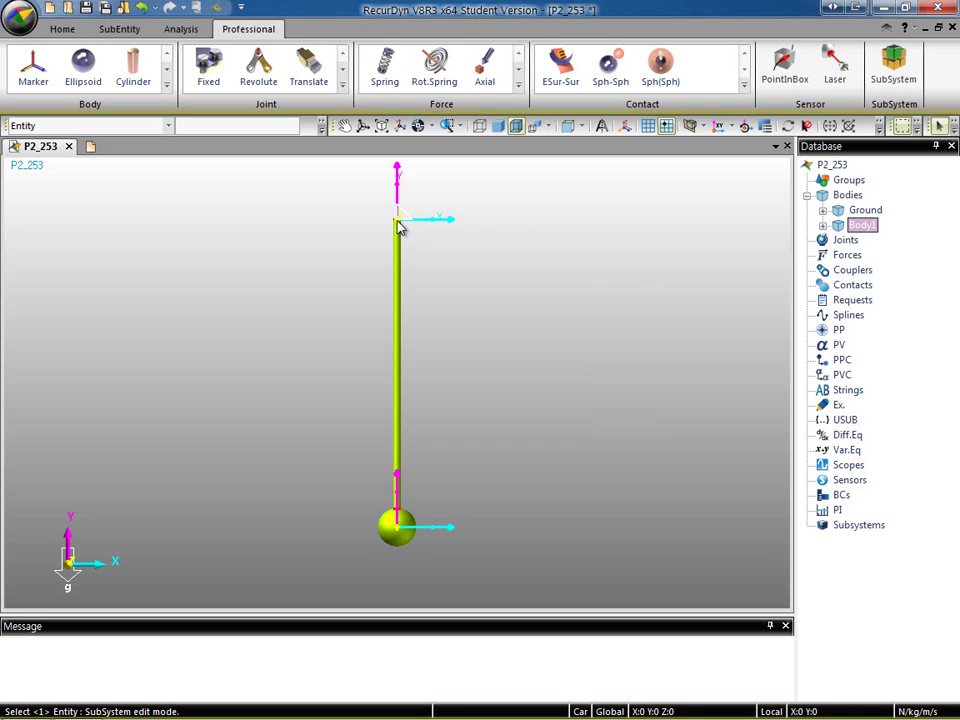
{"action": "left_click", "coordinate": [262, 65]}
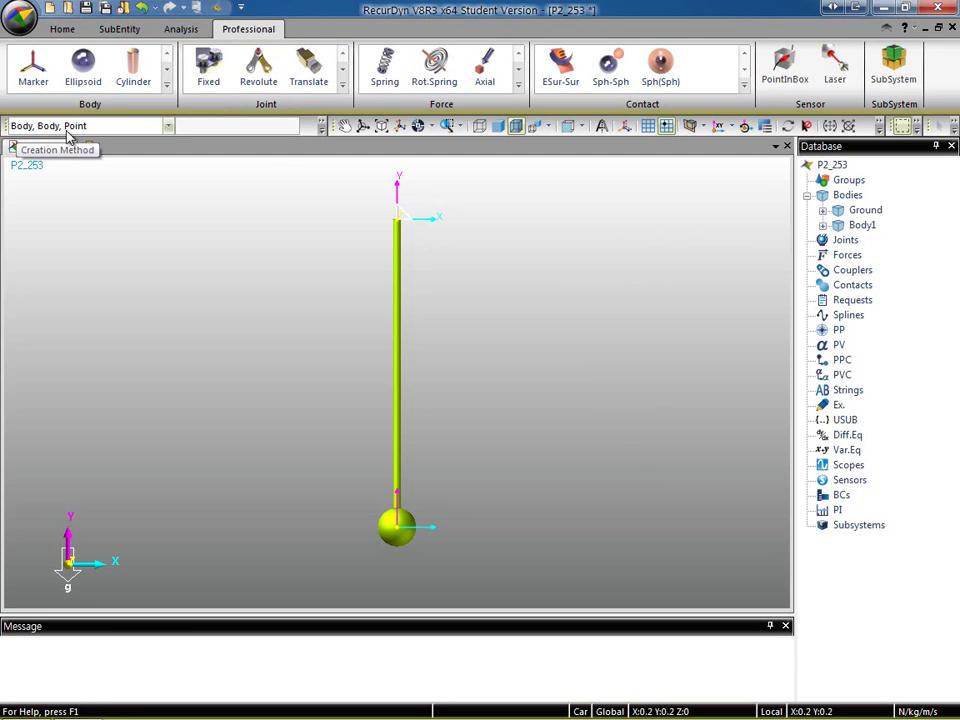
{"action": "left_click", "coordinate": [169, 126]}
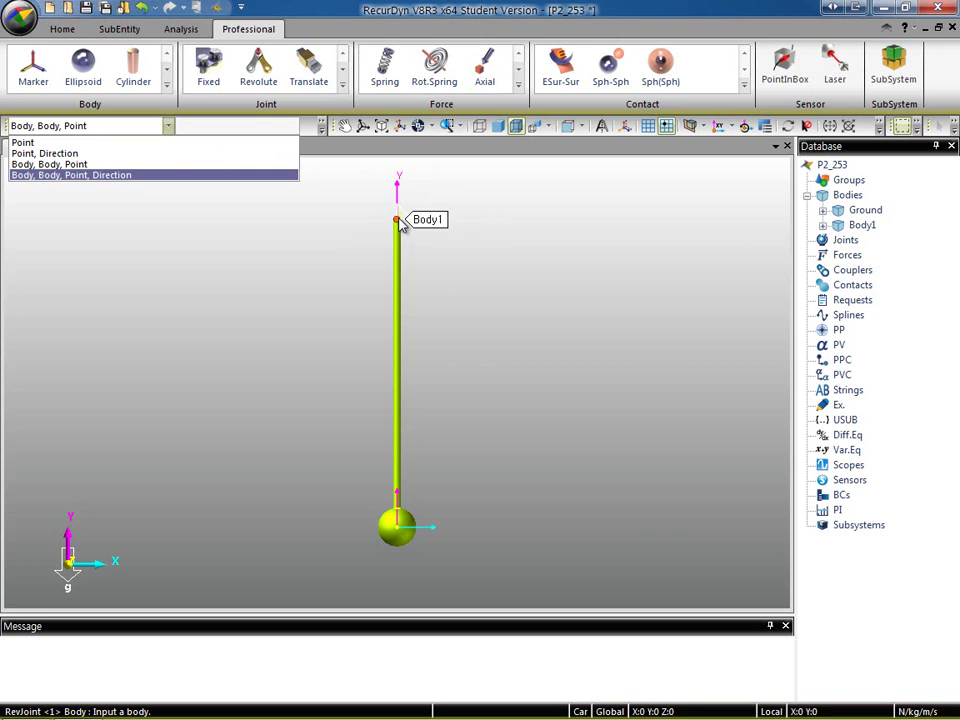
{"action": "left_click", "coordinate": [101, 166]}
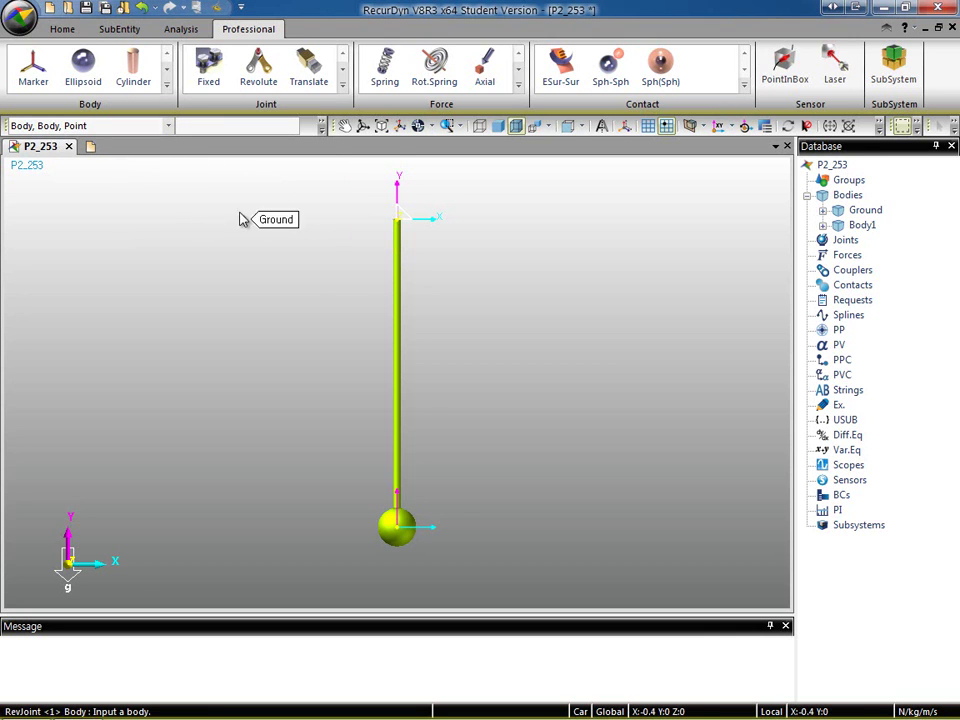
{"action": "left_click", "coordinate": [267, 213]}
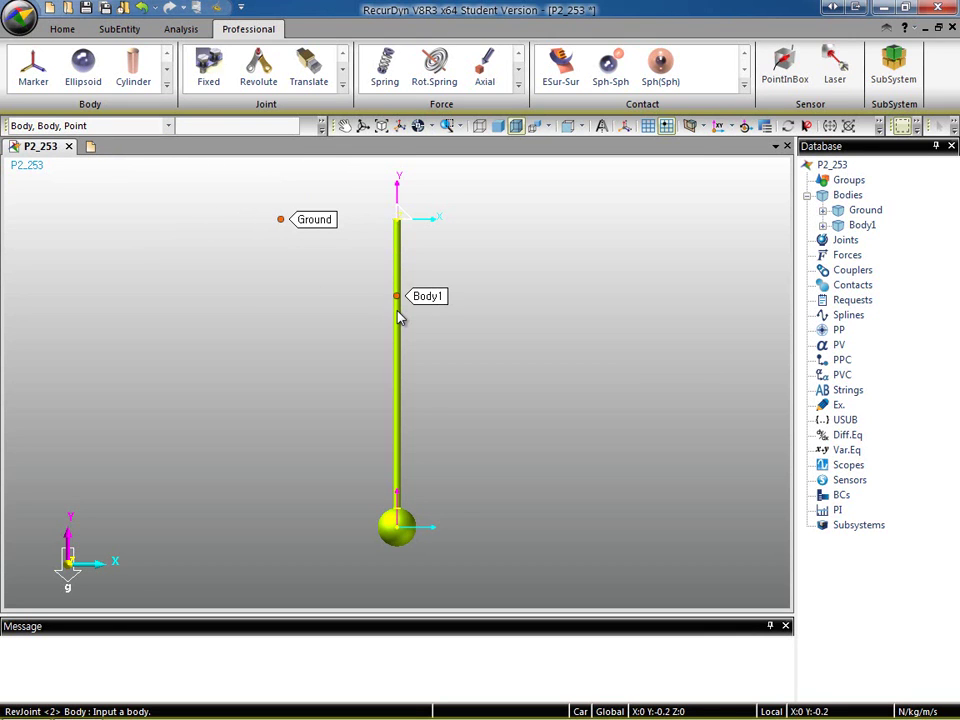
{"action": "left_click", "coordinate": [397, 317]}
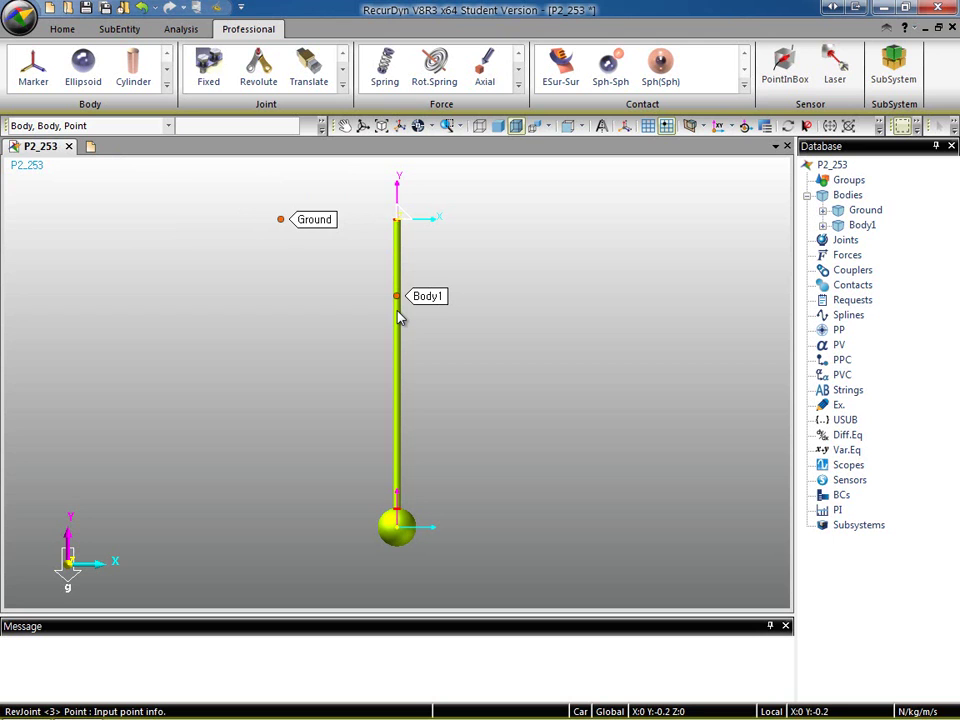
{"action": "left_click", "coordinate": [400, 222]}
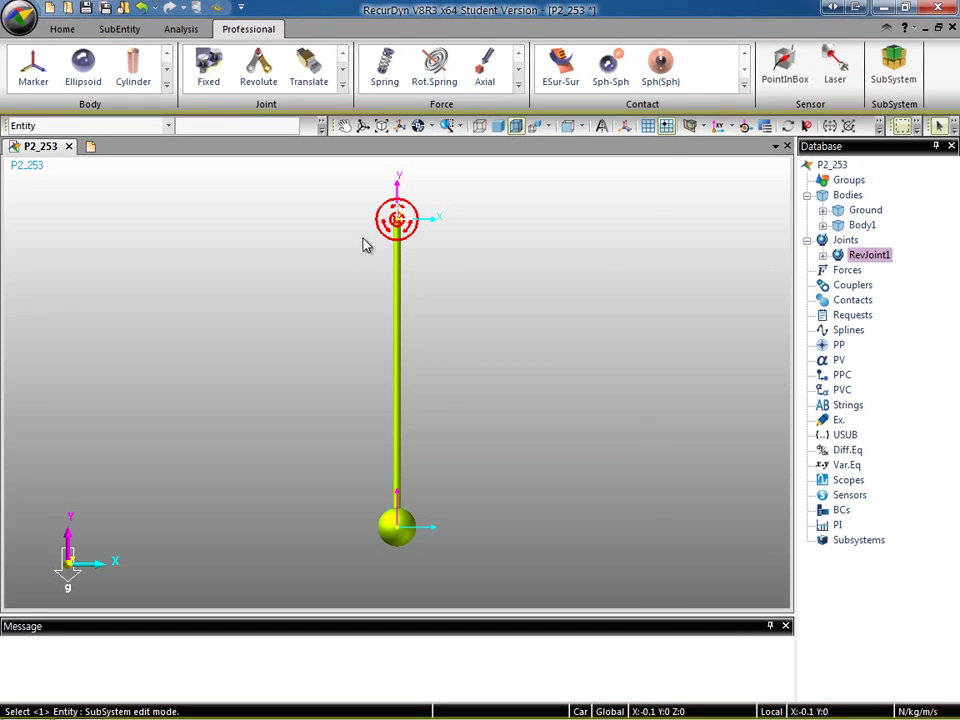
- Open the properties of the revolute joint RevJoint1 and include motion in it
{"action": "left_click", "coordinate": [866, 256]}
{"action": "right_click", "coordinate": [864, 257]}
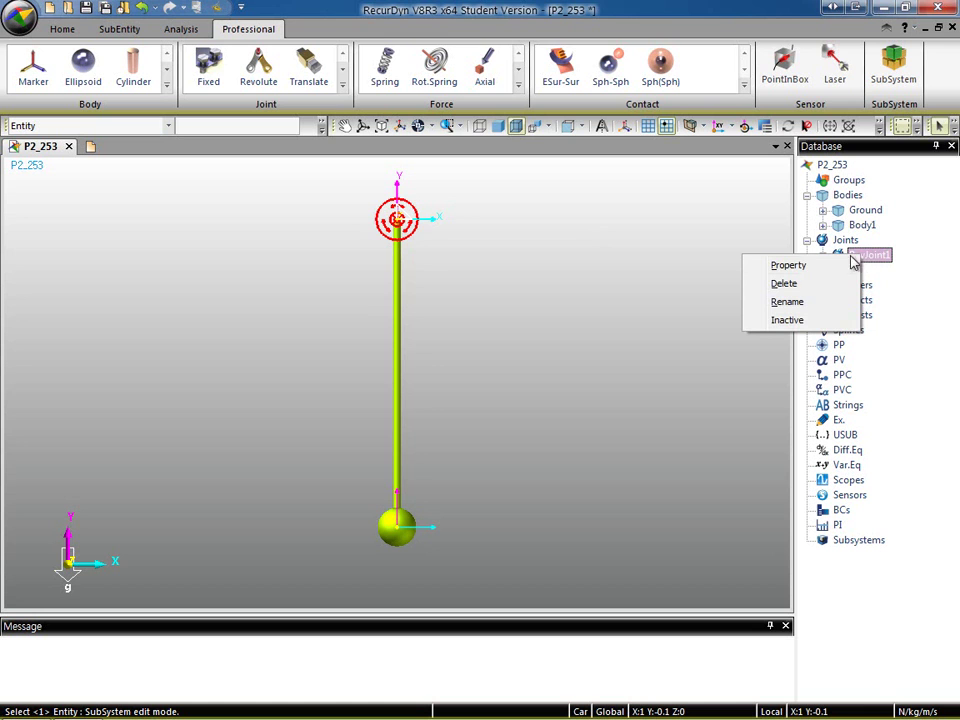
{"action": "left_click", "coordinate": [814, 267]}
{"action": "left_click_drag", "start_coordinate": [575, 228], "coordinate": [714, 234]}
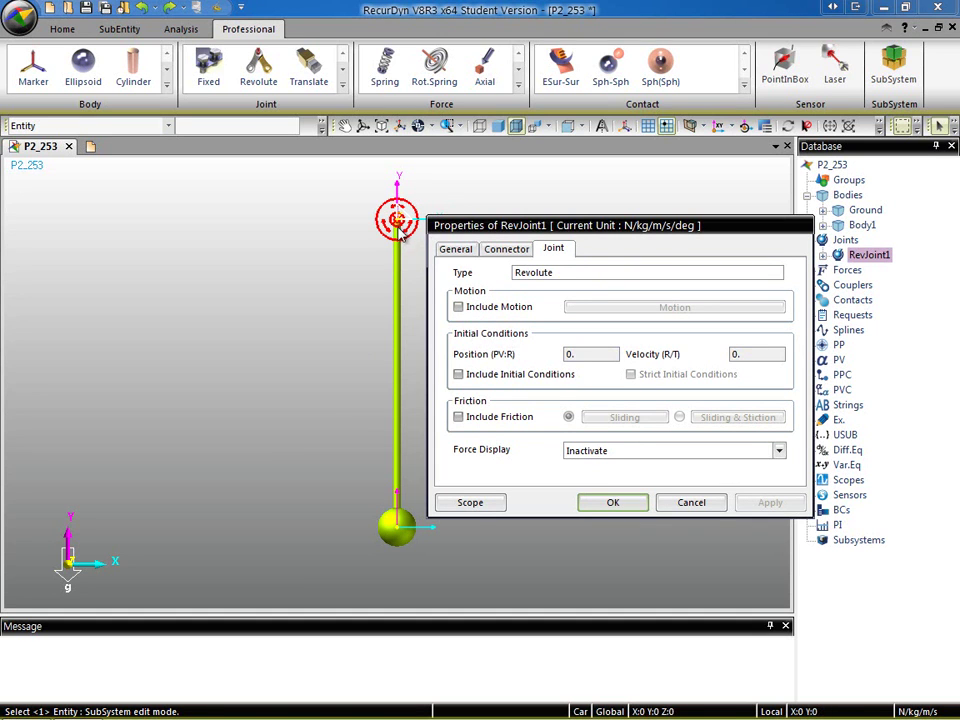
{"action": "left_click", "coordinate": [458, 307]}
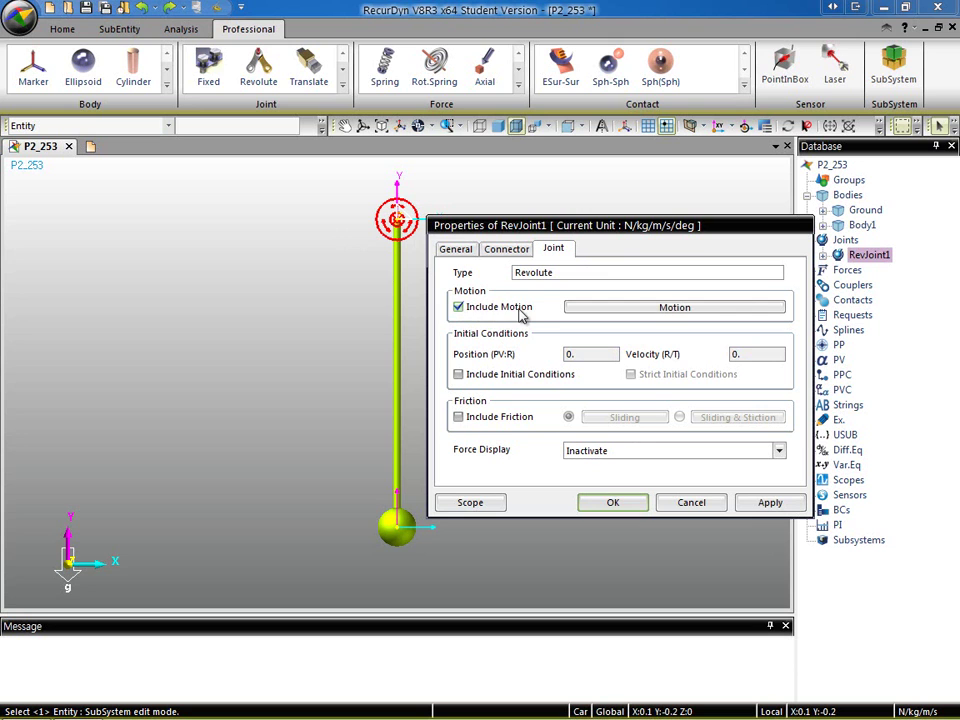
- Define the joint's motion as Standard Motion driven by Displacement (time)
{"action": "left_click", "coordinate": [703, 312]}
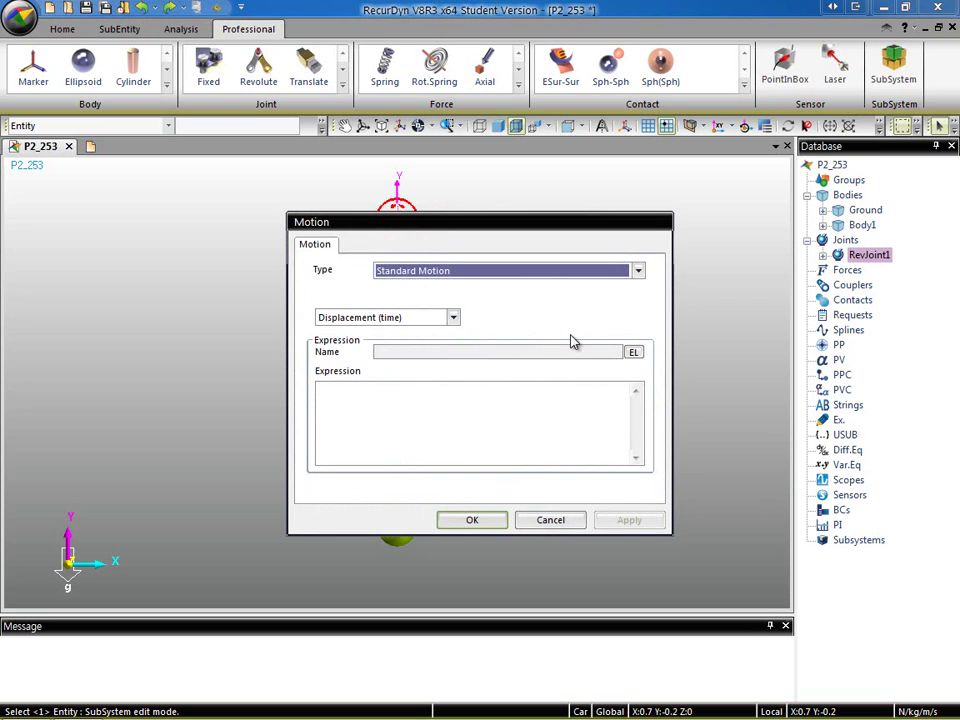
{"action": "left_click", "coordinate": [638, 272]}
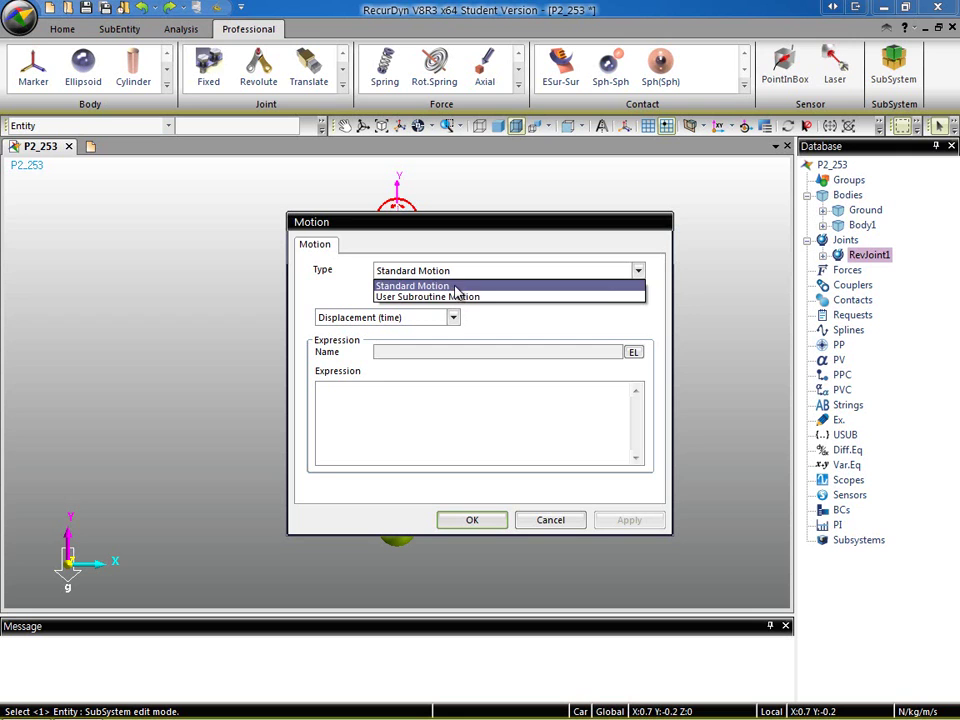
{"action": "left_click", "coordinate": [452, 287]}
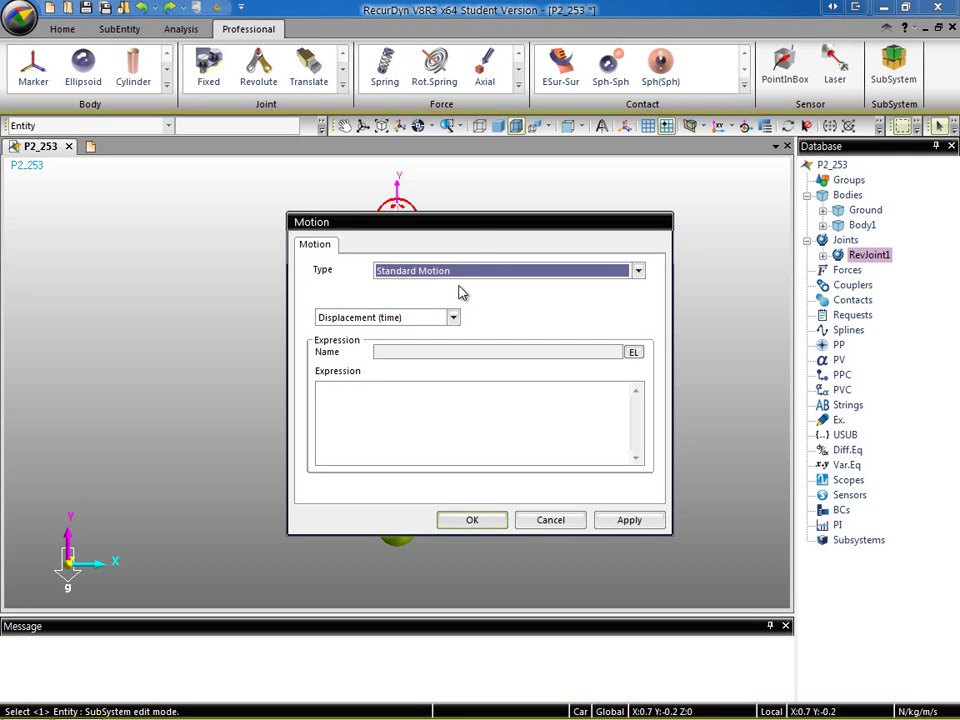
{"action": "left_click_drag", "start_coordinate": [470, 228], "coordinate": [665, 210]}
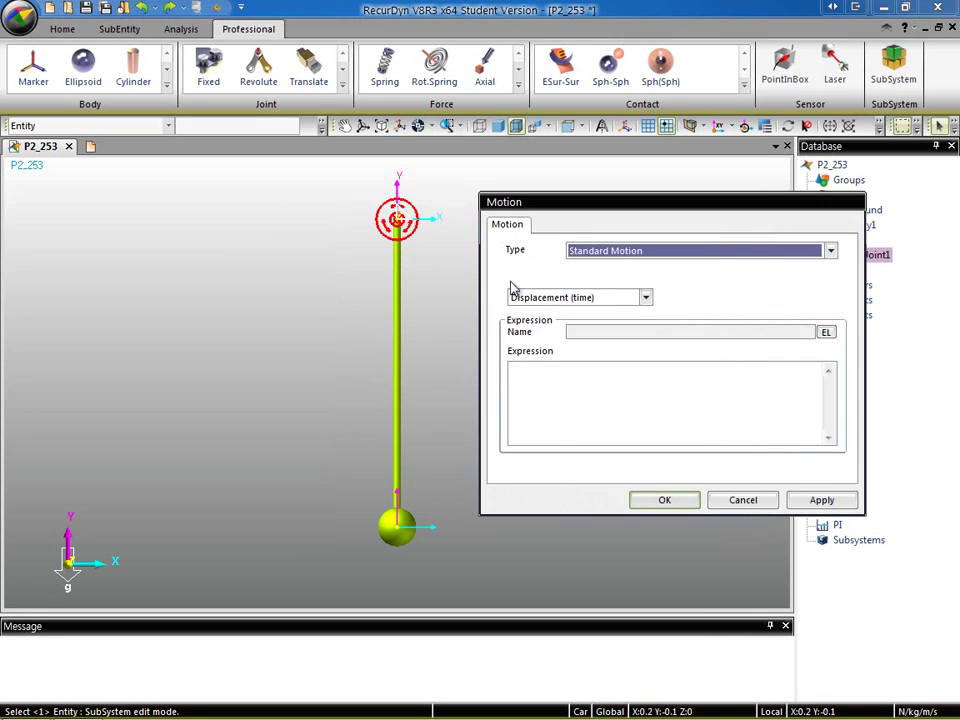
{"action": "left_click", "coordinate": [645, 299]}
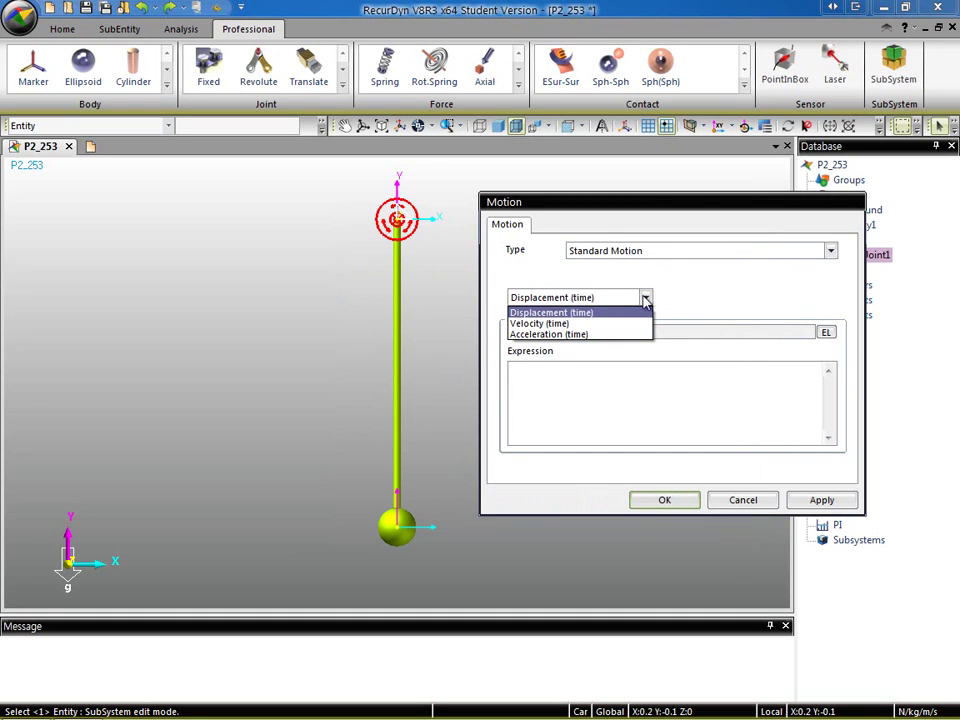
{"action": "left_click", "coordinate": [560, 313]}
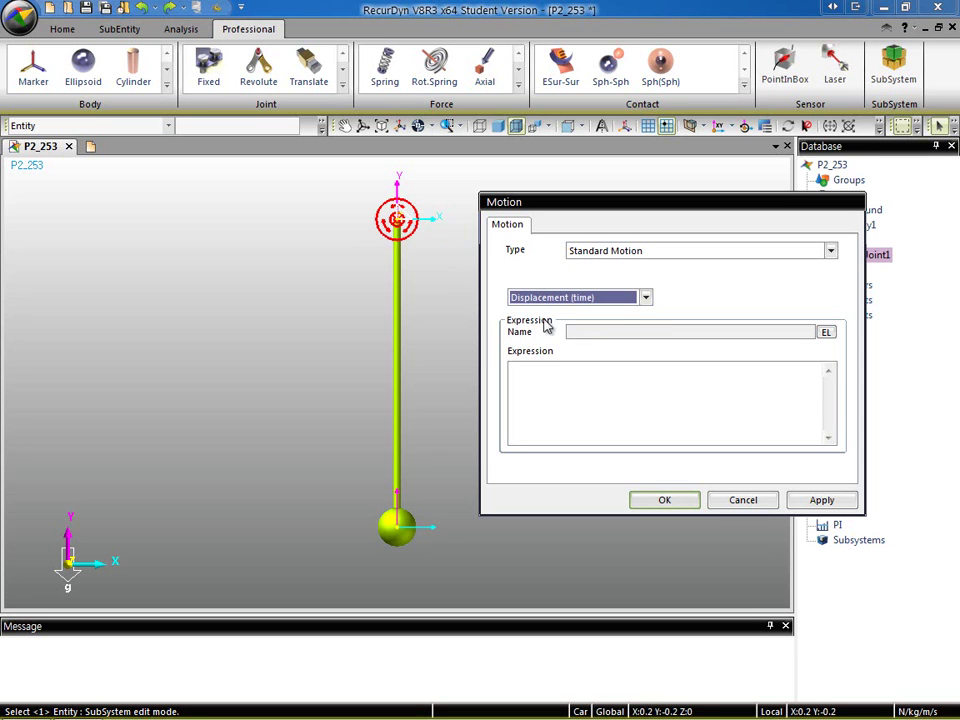
- Create a new expression pi/3*sin(3.502*time) for the joint's motion
{"action": "left_click", "coordinate": [827, 333]}
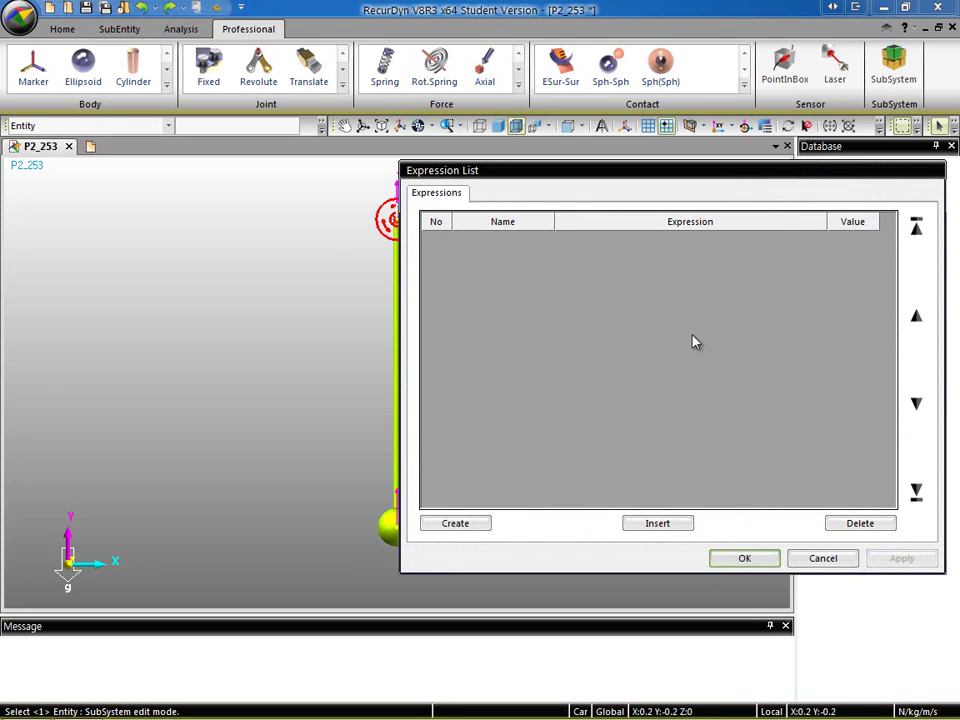
{"action": "left_click", "coordinate": [474, 524]}
{"action": "left_click", "coordinate": [510, 239]}
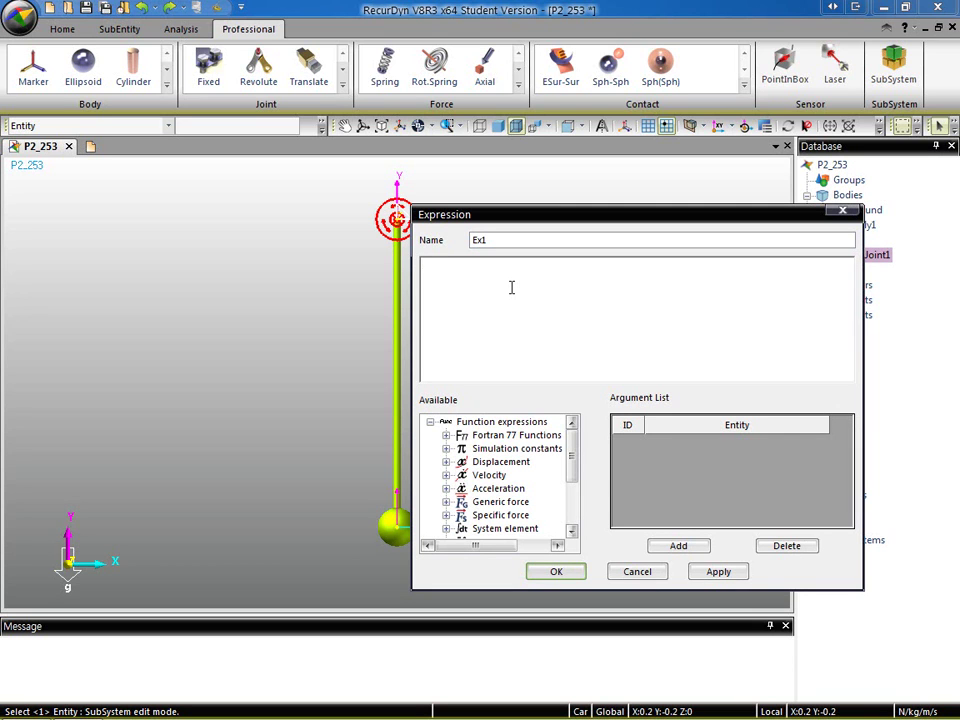
{"action": "type", "text": "pi/3*sin"}
{"action": "type", "text": "(3.502*time)"}
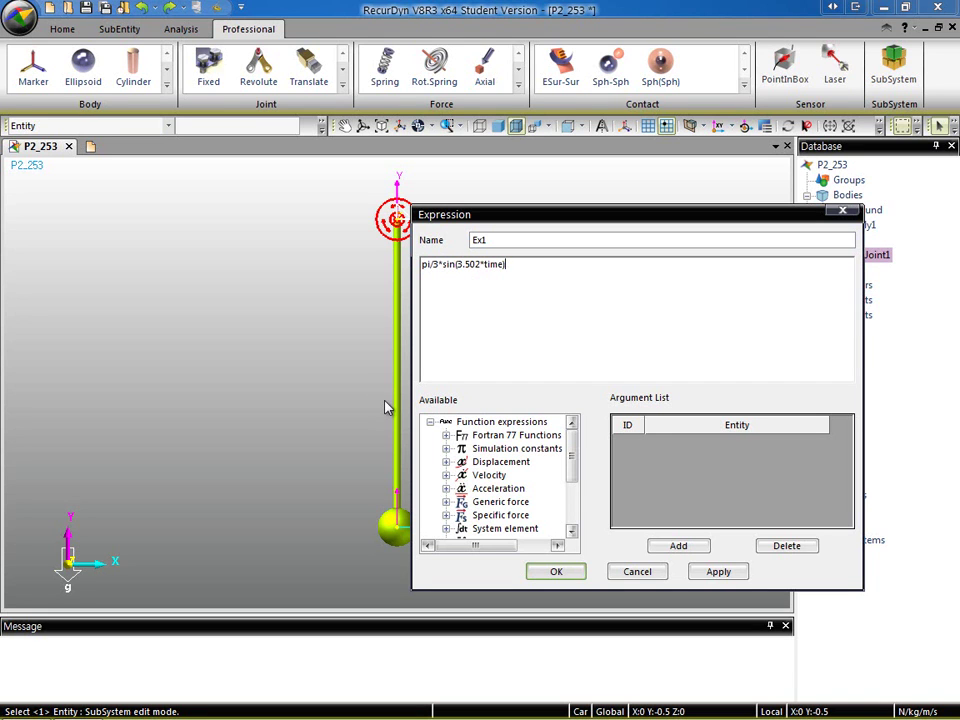
{"action": "mouse_move", "coordinate": [237, 266]}
{"action": "left_mouse_down"}
{"action": "mouse_move", "coordinate": [237, 321]}
{"action": "mouse_move", "coordinate": [289, 318]}
{"action": "mouse_move", "coordinate": [297, 322]}
{"action": "mouse_move", "coordinate": [285, 329]}
{"action": "mouse_move", "coordinate": [321, 335]}
{"action": "mouse_move", "coordinate": [237, 266]}
{"action": "mouse_move", "coordinate": [243, 275]}
{"action": "mouse_move", "coordinate": [259, 257]}
{"action": "mouse_move", "coordinate": [256, 284]}
{"action": "left_mouse_up"}
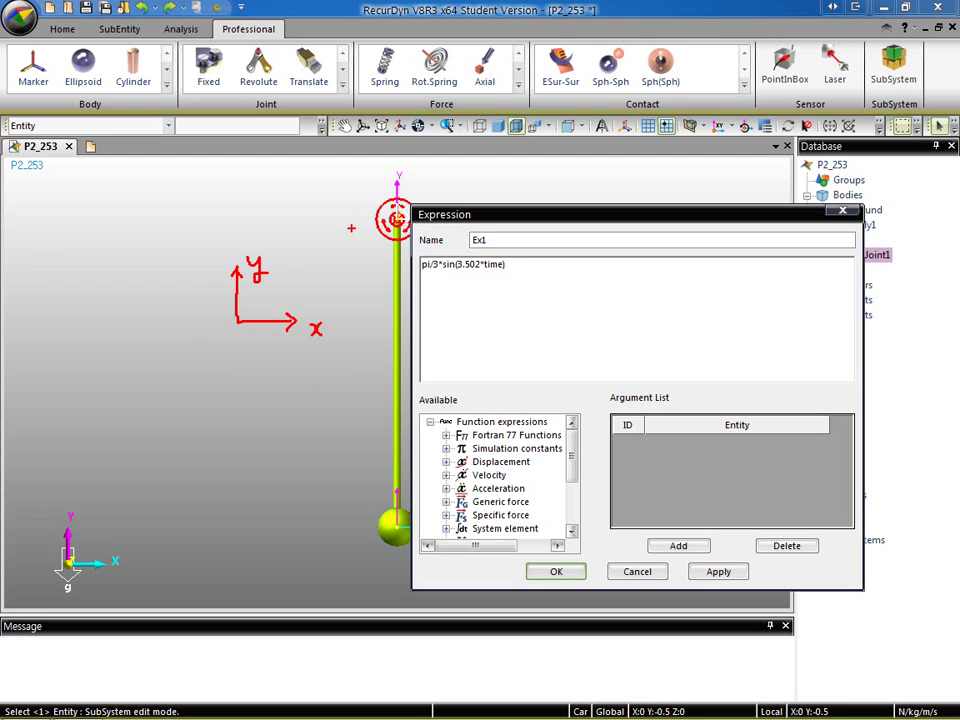
{"action": "mouse_move", "coordinate": [240, 322]}
{"action": "left_mouse_down"}
{"action": "mouse_move", "coordinate": [214, 364]}
{"action": "mouse_move", "coordinate": [233, 364]}
{"action": "mouse_move", "coordinate": [262, 340]}
{"action": "mouse_move", "coordinate": [245, 301]}
{"action": "mouse_move", "coordinate": [218, 326]}
{"action": "mouse_move", "coordinate": [240, 350]}
{"action": "mouse_move", "coordinate": [262, 338]}
{"action": "mouse_move", "coordinate": [268, 384]}
{"action": "left_mouse_up"}
{"action": "mouse_move", "coordinate": [262, 377]}
{"action": "left_mouse_down"}
{"action": "mouse_move", "coordinate": [287, 392]}
{"action": "mouse_move", "coordinate": [294, 366]}
{"action": "left_mouse_up"}
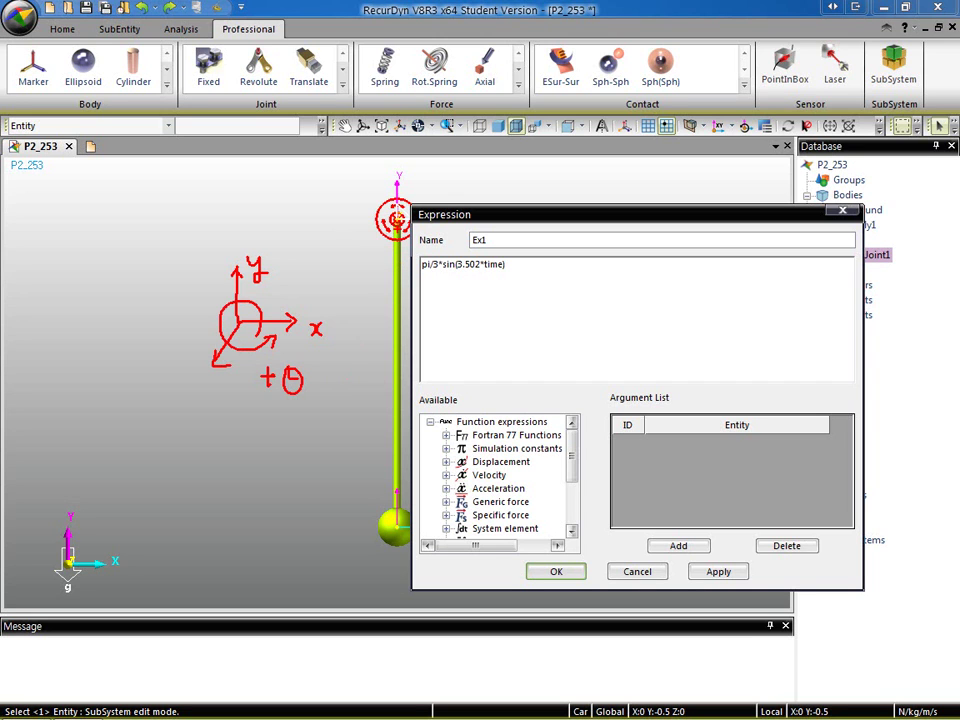
{"action": "left_click_drag", "start_coordinate": [396, 215], "coordinate": [271, 505]}
{"action": "mouse_move", "coordinate": [392, 391]}
{"action": "left_mouse_down"}
{"action": "mouse_move", "coordinate": [345, 368]}
{"action": "mouse_move", "coordinate": [354, 366]}
{"action": "mouse_move", "coordinate": [347, 378]}
{"action": "left_mouse_up"}
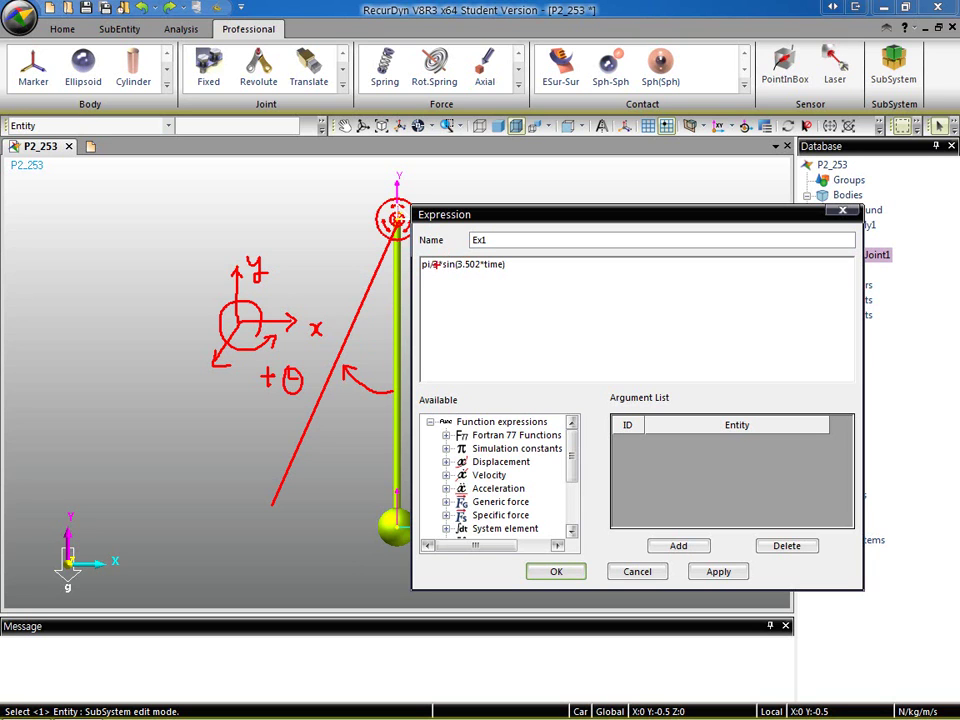
{"action": "mouse_move", "coordinate": [403, 353]}
{"action": "left_mouse_down"}
{"action": "mouse_move", "coordinate": [447, 350]}
{"action": "mouse_move", "coordinate": [440, 344]}
{"action": "mouse_move", "coordinate": [451, 352]}
{"action": "left_mouse_up"}
{"action": "key", "text": "Escape"}
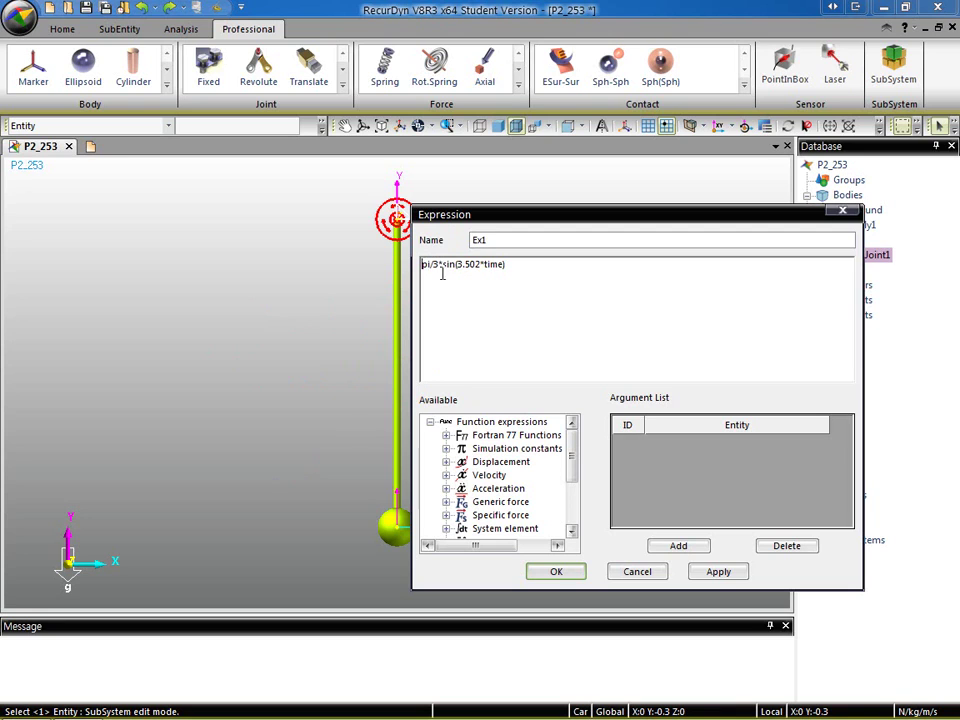
- Change the expression to -pi/3*sin(3.502*time), assign it to the joint's motion and accept the motion settings
{"action": "type", "text": "-"}
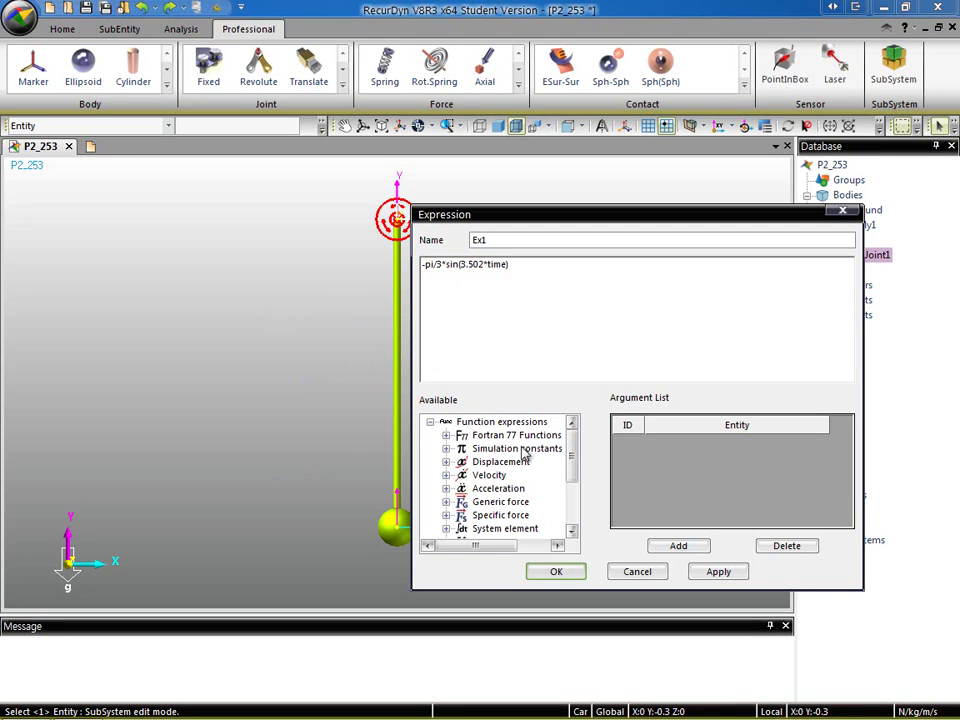
{"action": "left_click", "coordinate": [553, 571]}
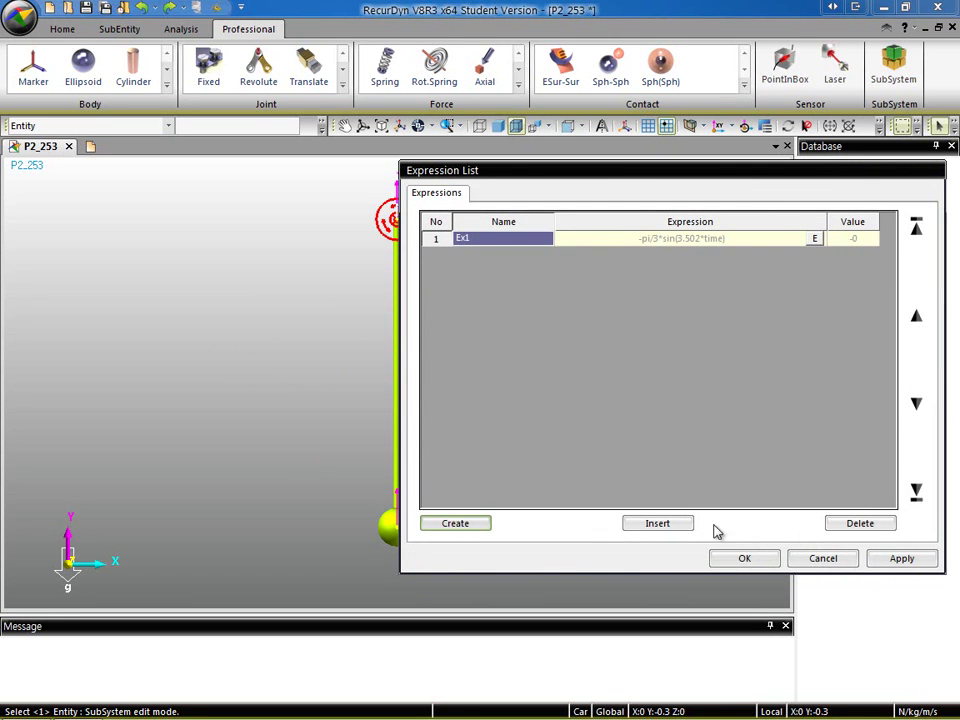
{"action": "left_click", "coordinate": [743, 558]}
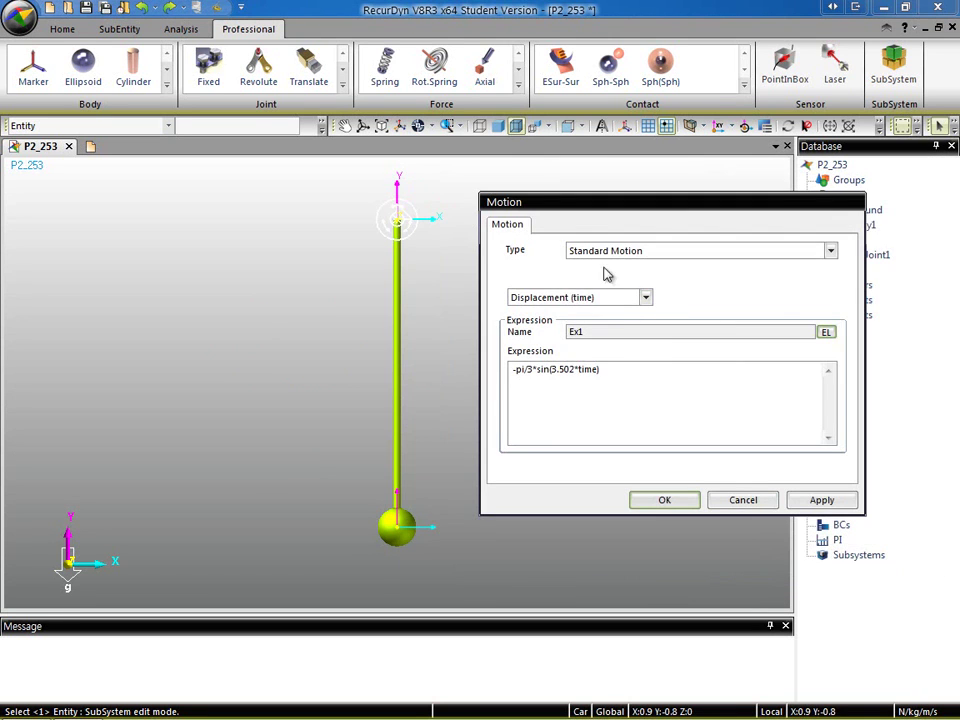
{"action": "left_click", "coordinate": [664, 503]}
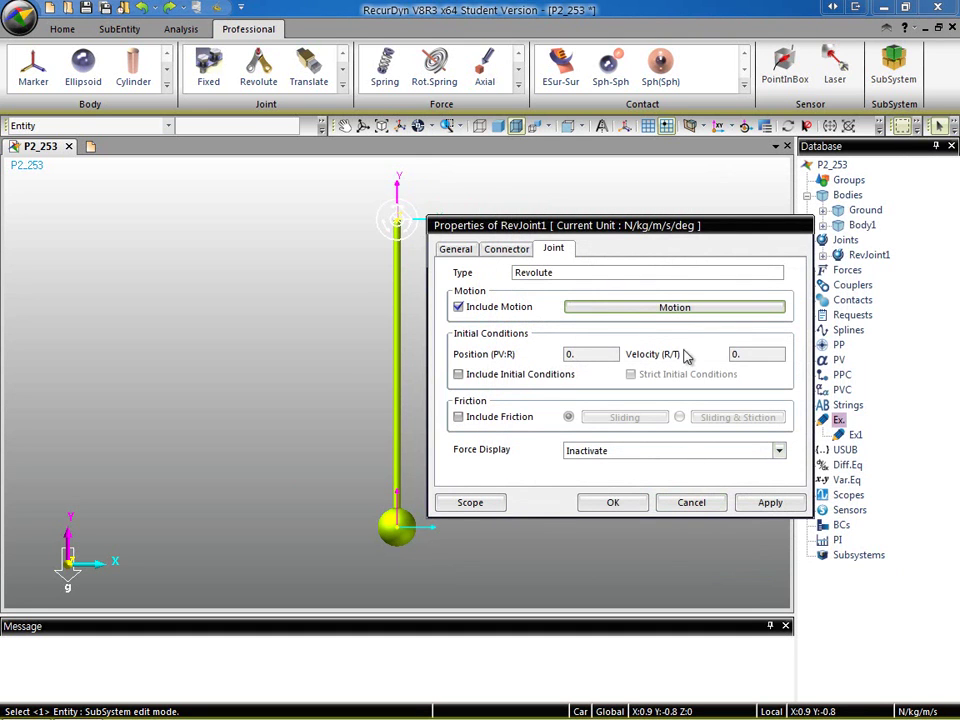
- Review the motion expression assigned to the revolute joint, then accept the joint's properties
{"action": "left_click", "coordinate": [671, 307]}
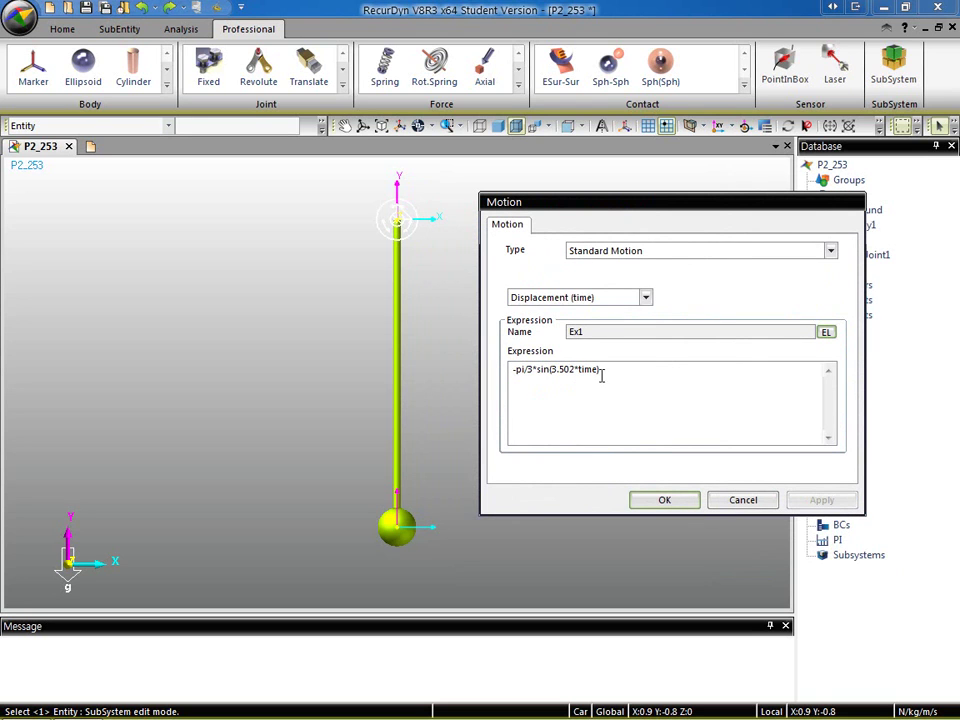
{"action": "left_click", "coordinate": [670, 499]}
{"action": "left_click", "coordinate": [613, 503]}
- Set the model's icon size to 0.05 to shrink the joint motion symbol, and close the icon settings
{"action": "middle_click_drag", "start_coordinate": [512, 287], "coordinate": [499, 296]}
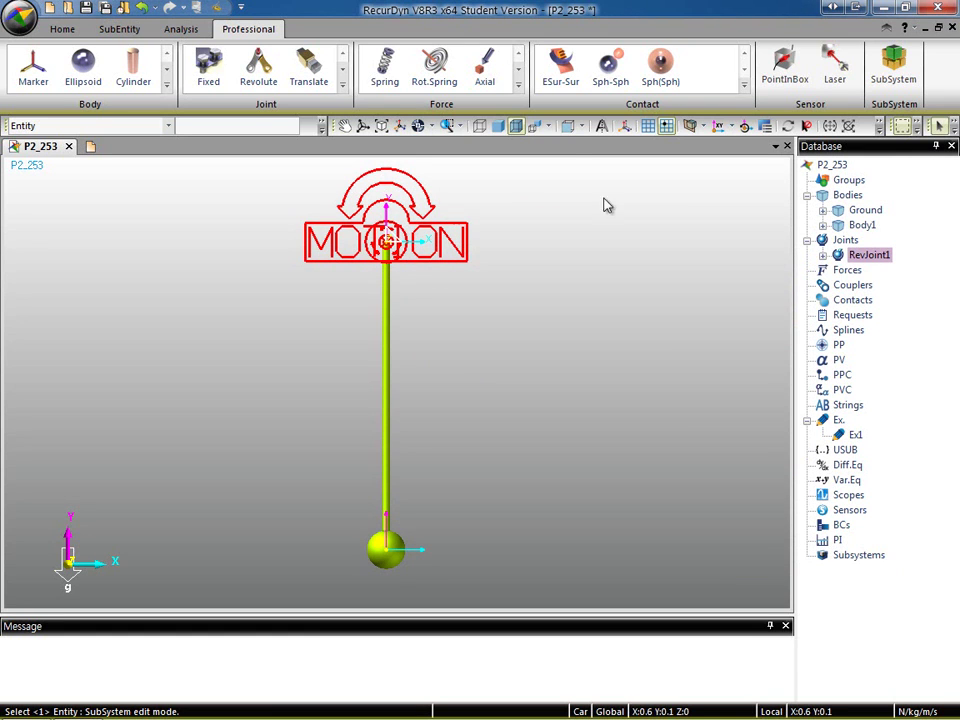
{"action": "left_click", "coordinate": [626, 128]}
{"action": "left_click_drag", "start_coordinate": [709, 137], "coordinate": [605, 166]}
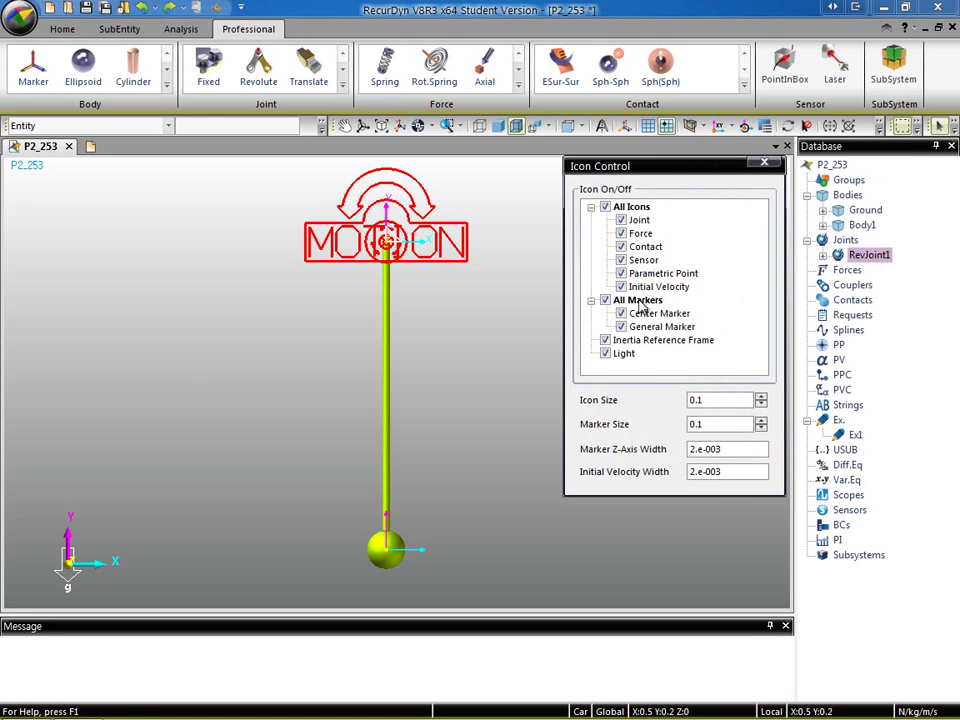
{"action": "left_click", "coordinate": [700, 425]}
{"action": "left_click_drag", "start_coordinate": [704, 400], "coordinate": [697, 400]}
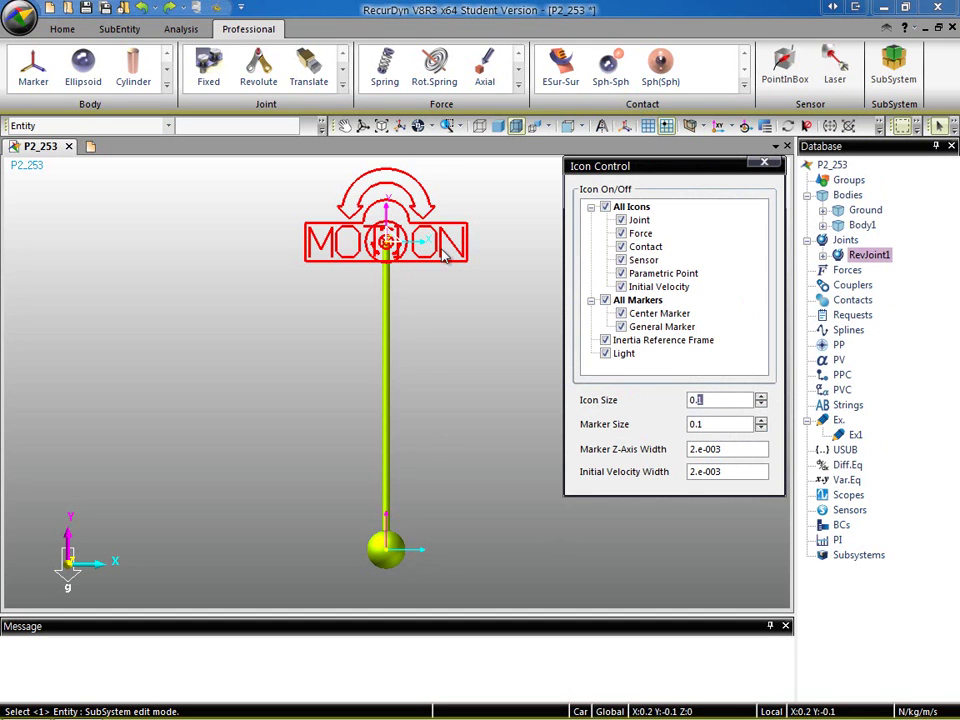
{"action": "type", "text": "05"}
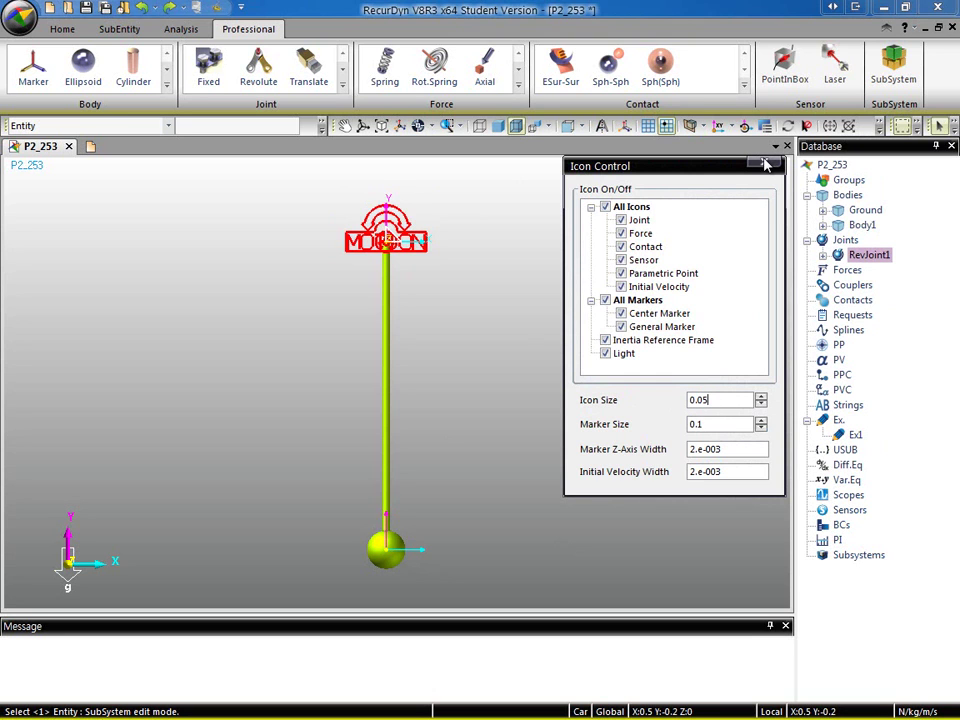
{"action": "left_click", "coordinate": [522, 335]}
{"action": "left_click", "coordinate": [764, 163]}
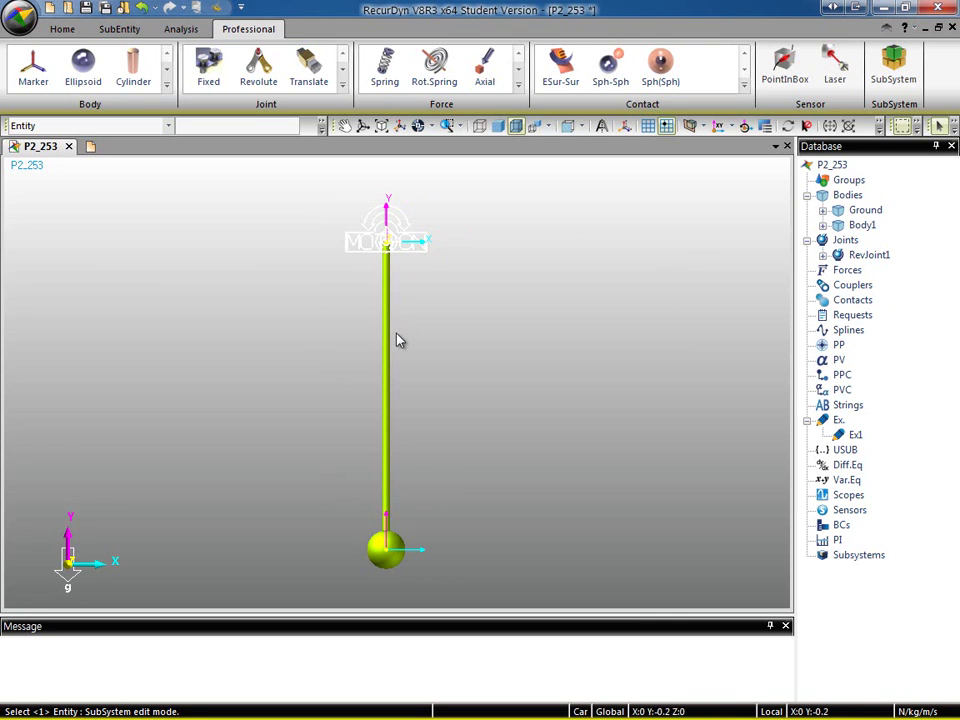
- Set up a dynamic/kinematic analysis with an end time of 0.5 and keep the step count at 100
{"action": "left_click", "coordinate": [185, 31]}
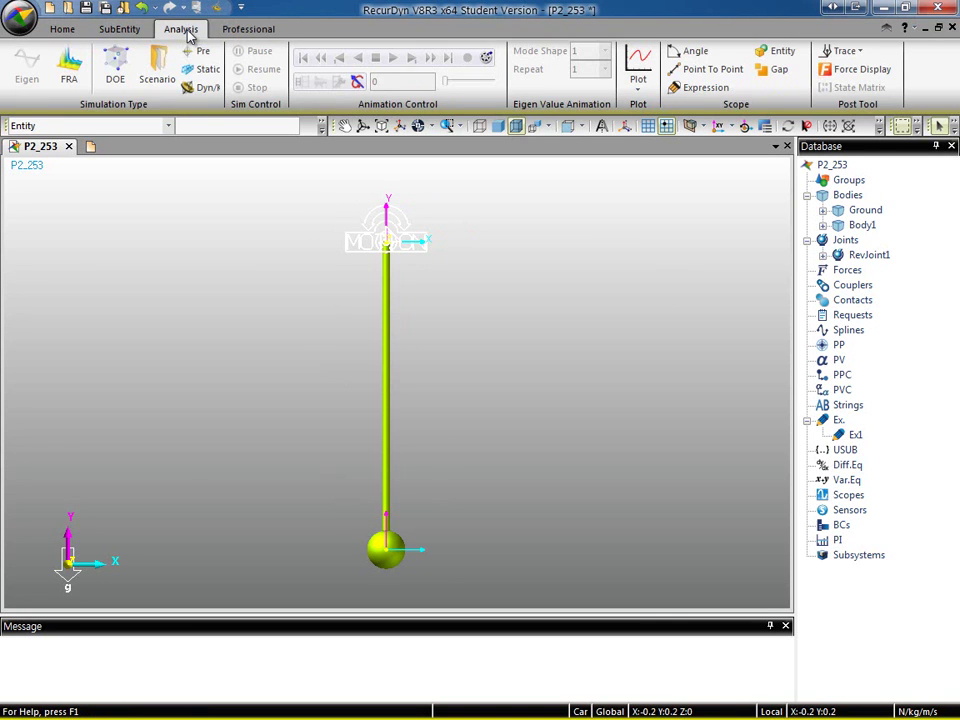
{"action": "left_click", "coordinate": [203, 90]}
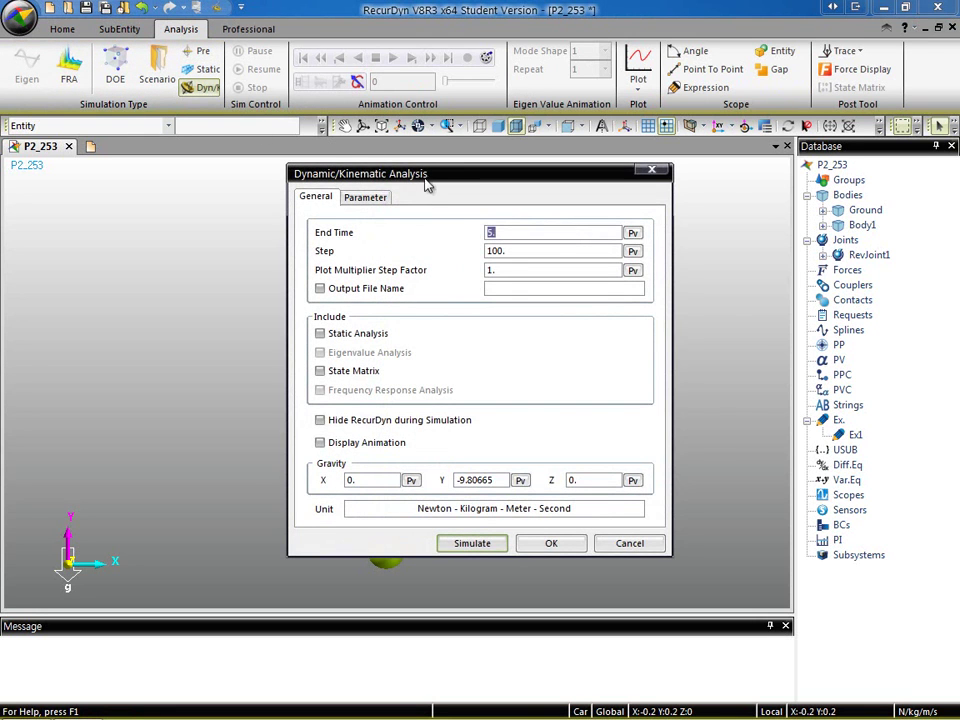
{"action": "left_click_drag", "start_coordinate": [427, 183], "coordinate": [572, 163]}
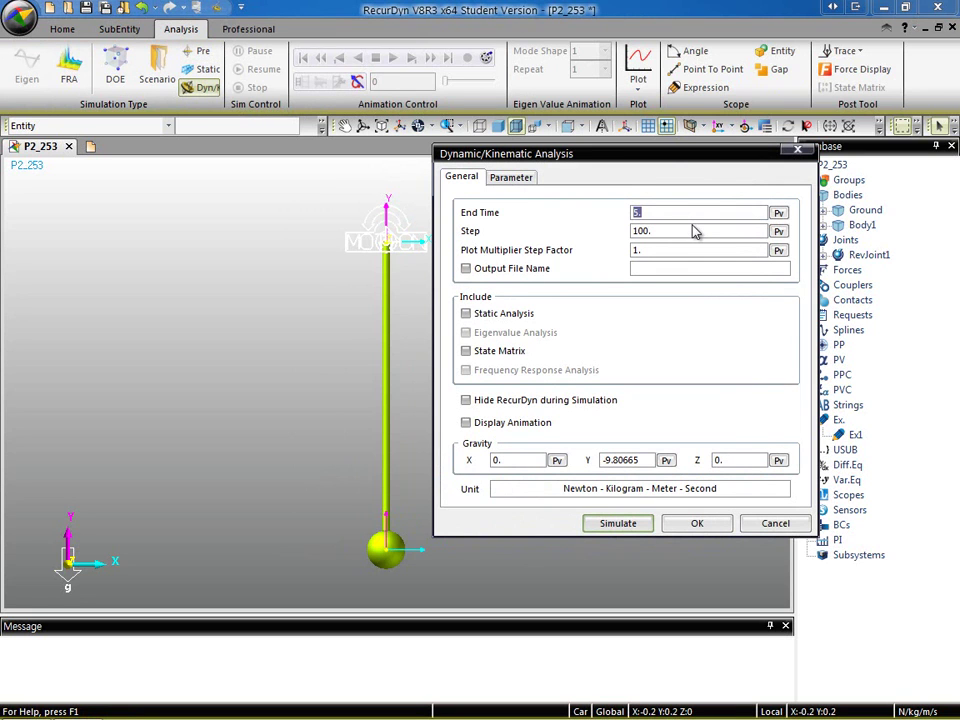
{"action": "type", "text": "0.5"}
{"action": "left_click", "coordinate": [655, 231]}
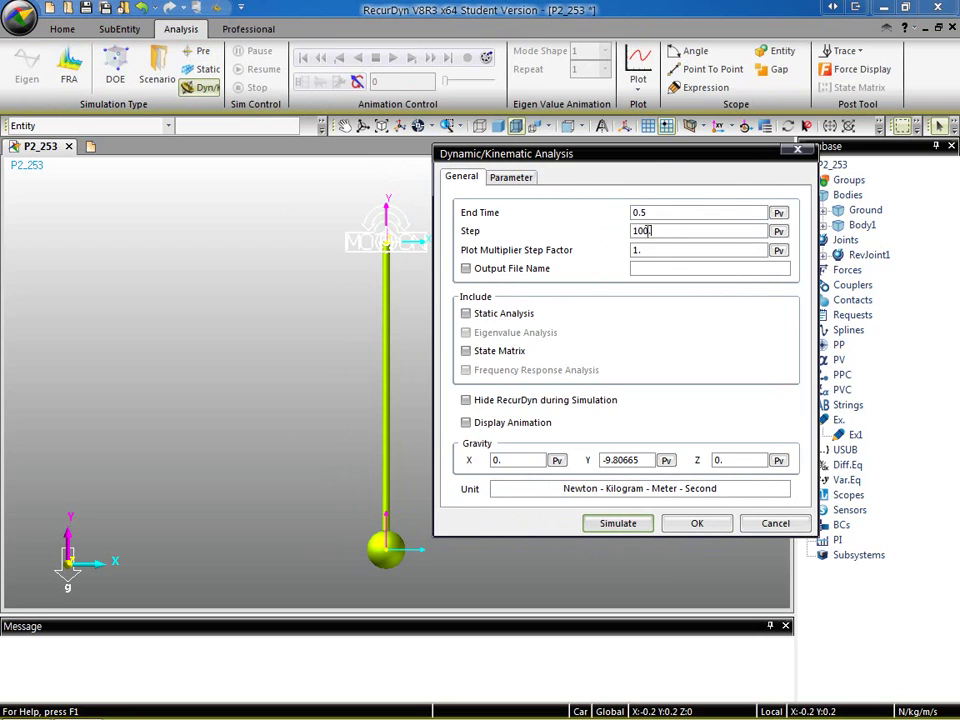
{"action": "double_click", "coordinate": [664, 233]}
{"action": "left_click", "coordinate": [665, 233]}
- Check the analysis parameters, including the maximum time step, and choose IMGALPHA as the integrator type
{"action": "left_click", "coordinate": [516, 179]}
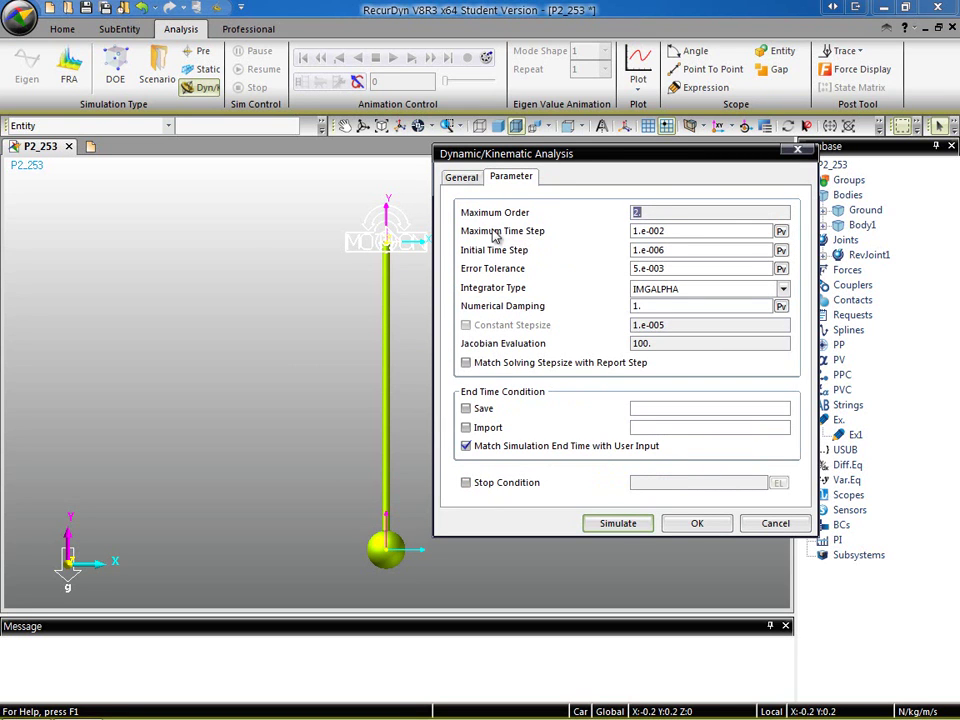
{"action": "left_click", "coordinate": [677, 230]}
{"action": "left_click", "coordinate": [783, 289]}
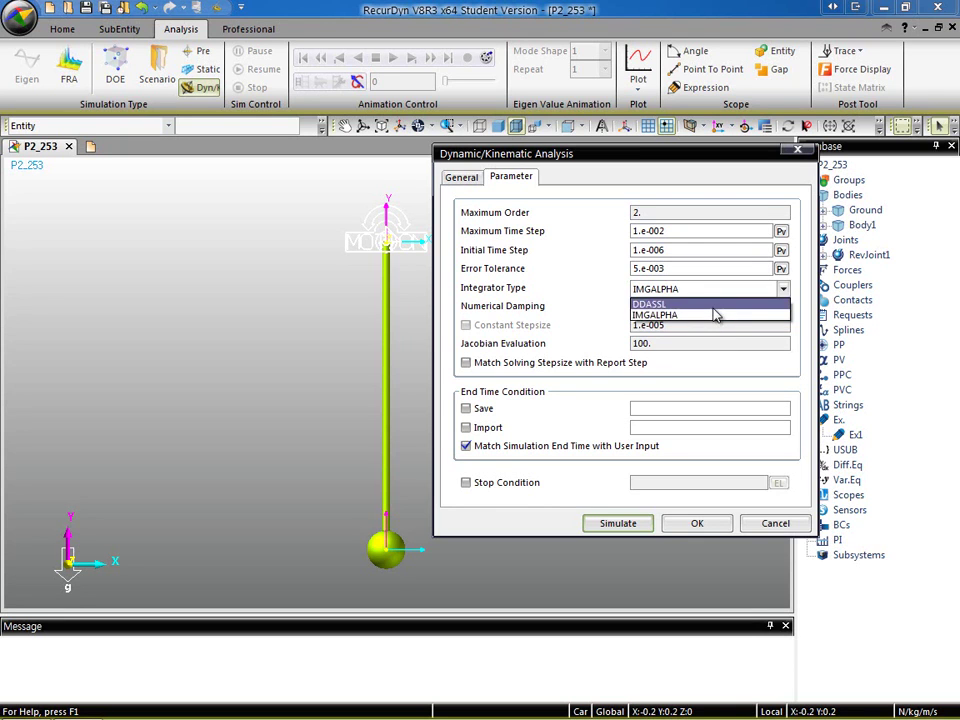
{"action": "left_click", "coordinate": [714, 316]}
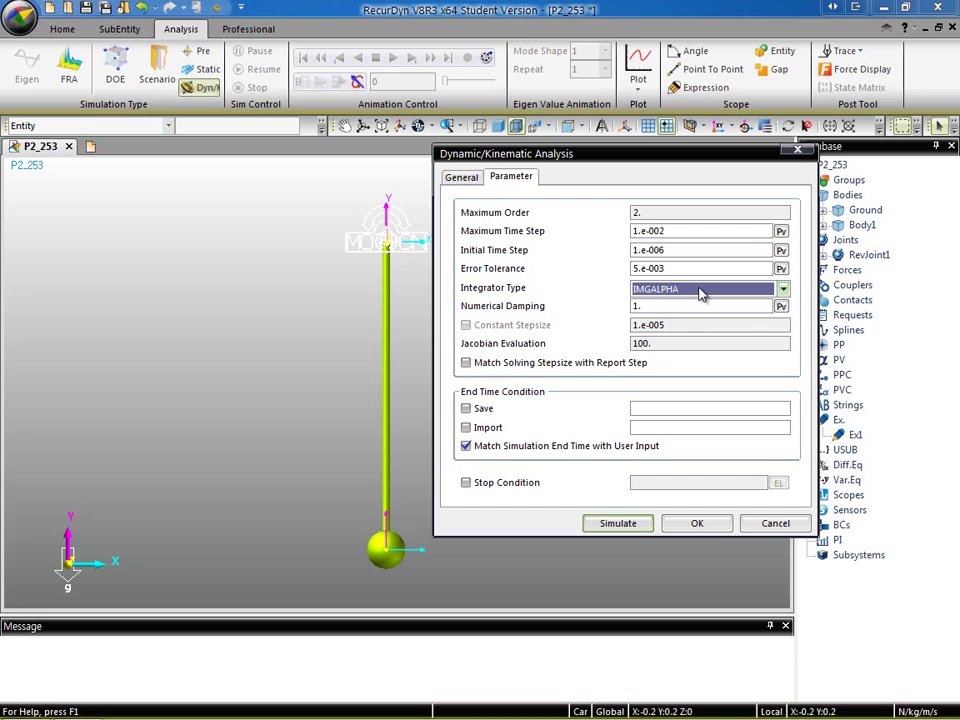
- Run the simulation, saving the model as P2_253.rdyn in the RDyne folder on drive E
{"action": "left_click", "coordinate": [617, 524]}
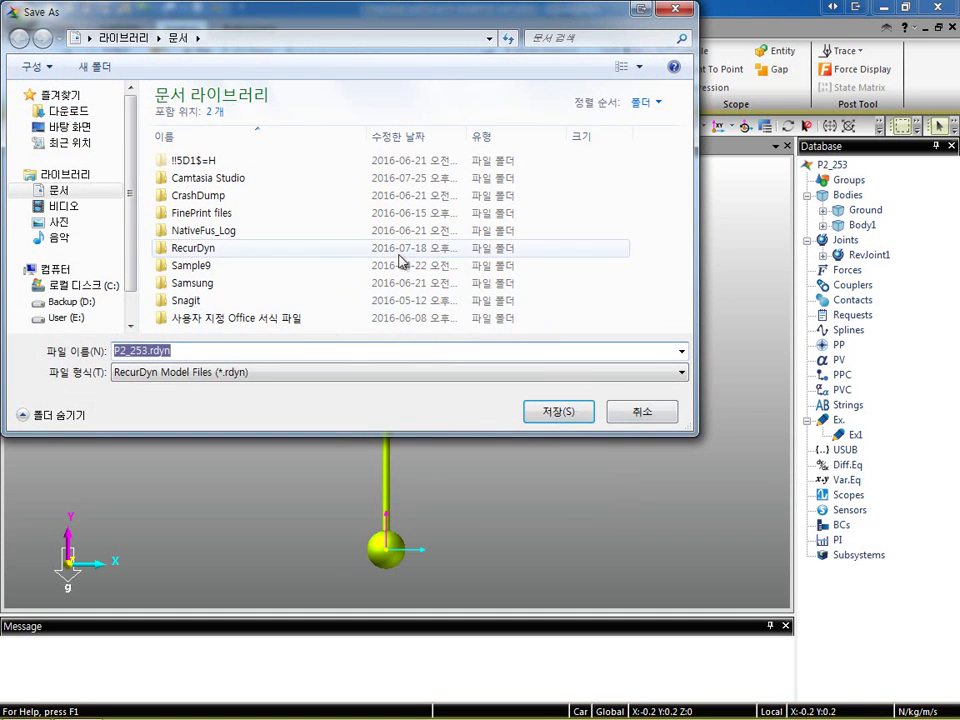
{"action": "scroll", "coordinate": [75, 260], "scroll_direction": "down", "scroll_amount": 1}
{"action": "left_click", "coordinate": [68, 279]}
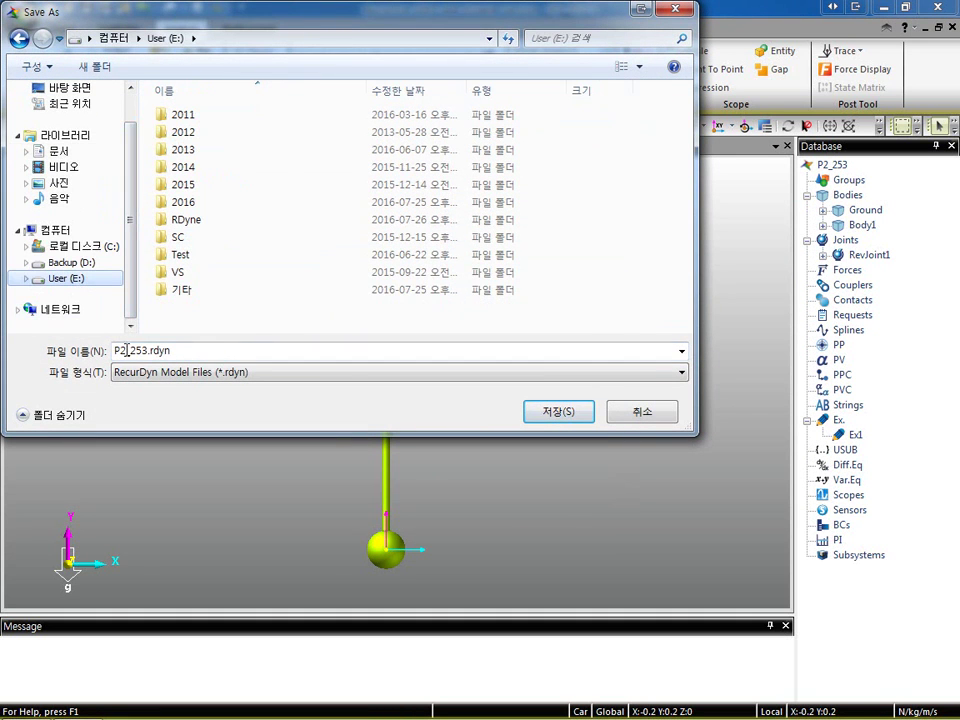
{"action": "double_click", "coordinate": [188, 220]}
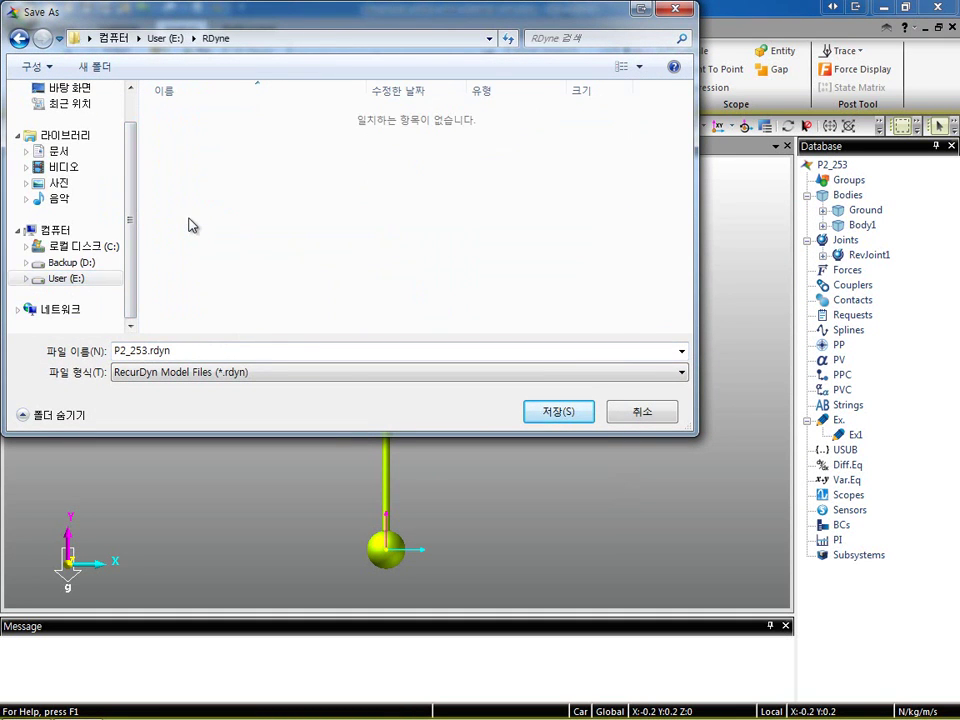
{"action": "left_click", "coordinate": [560, 412]}
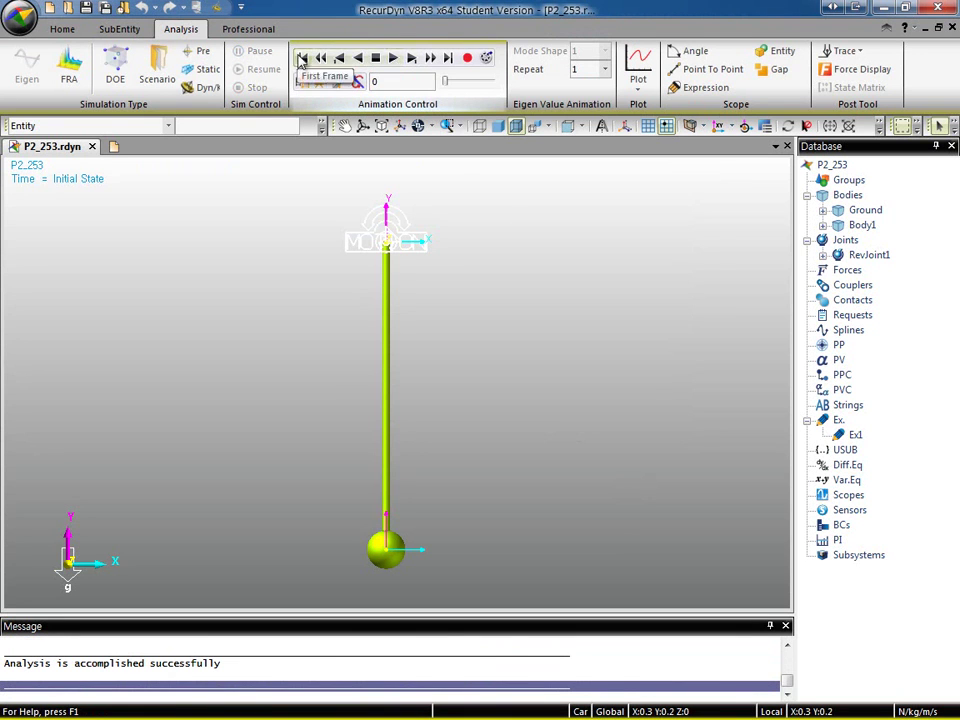
- Play the pendulum's simulated motion and return the animation to the first frame
{"action": "left_click", "coordinate": [392, 59]}
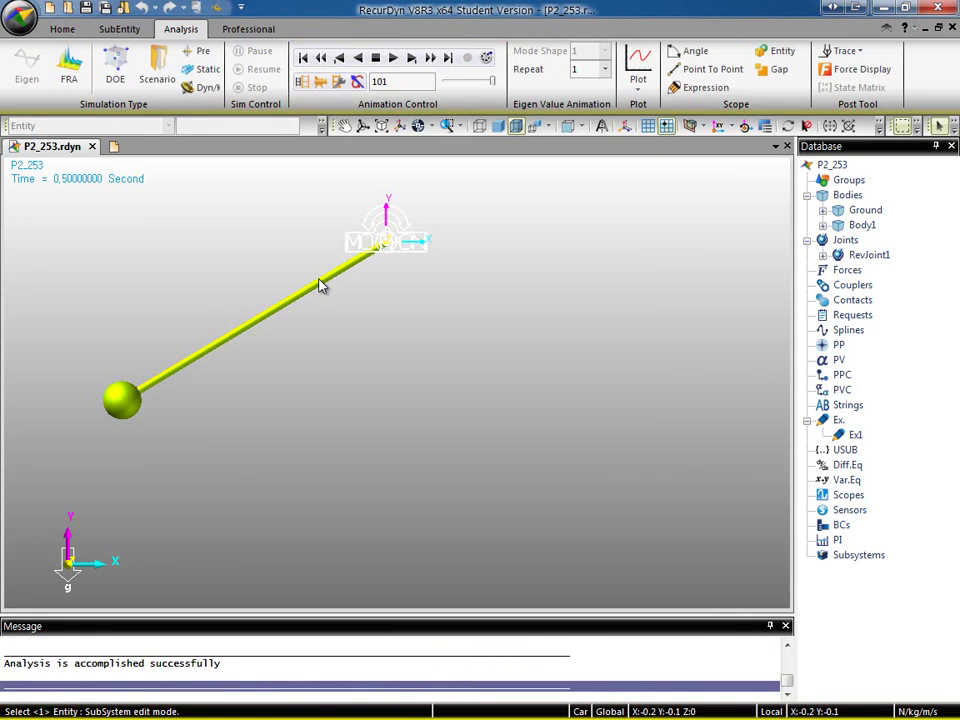
{"action": "left_click", "coordinate": [304, 59]}
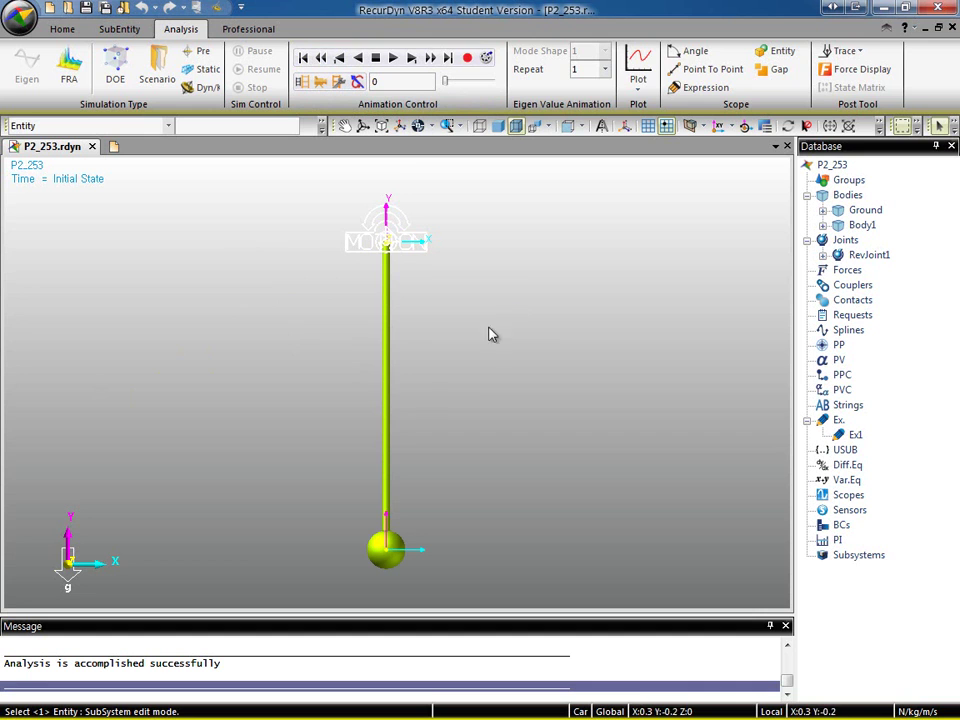
- Create a result plot for P2_253 and assign TIME to its X axis
{"action": "left_click", "coordinate": [640, 65]}
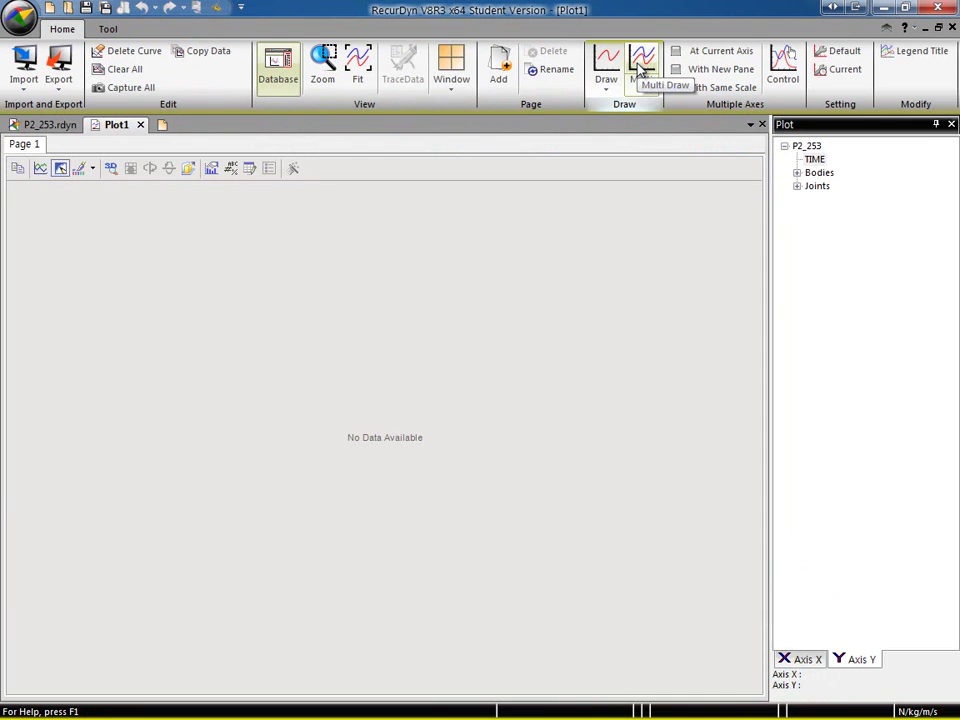
{"action": "left_click", "coordinate": [803, 660]}
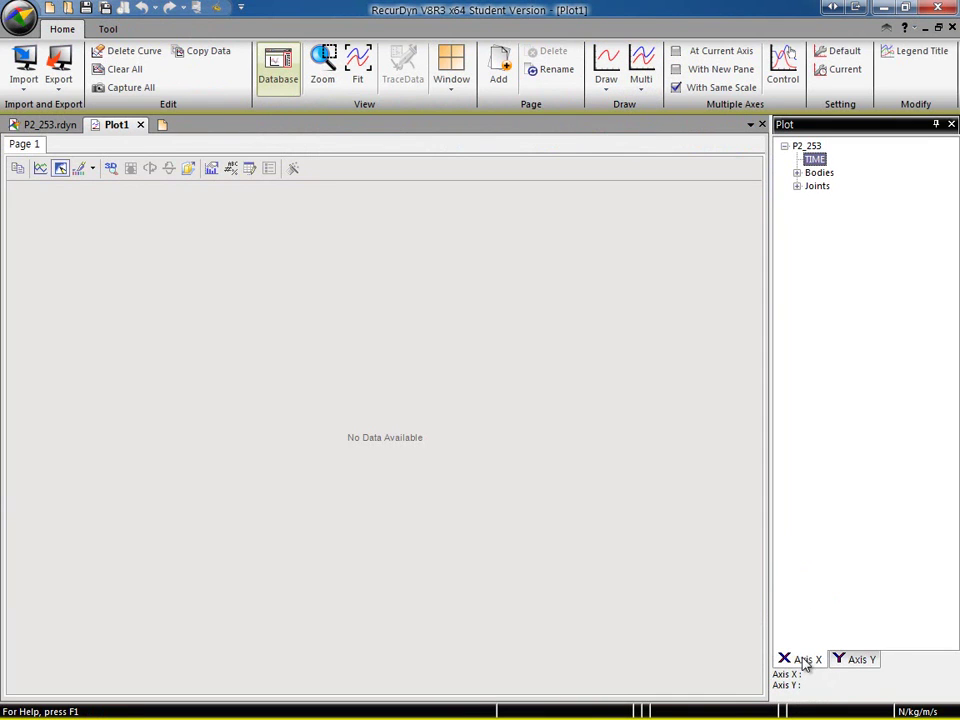
{"action": "left_click", "coordinate": [818, 160]}
{"action": "left_click", "coordinate": [797, 173]}
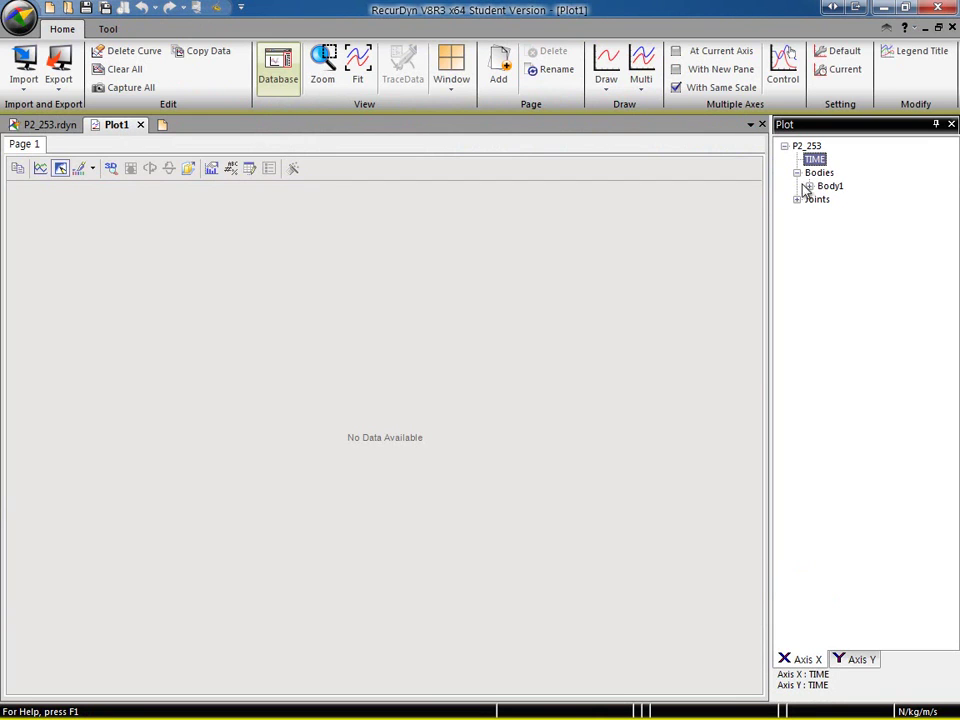
{"action": "left_click", "coordinate": [809, 186]}
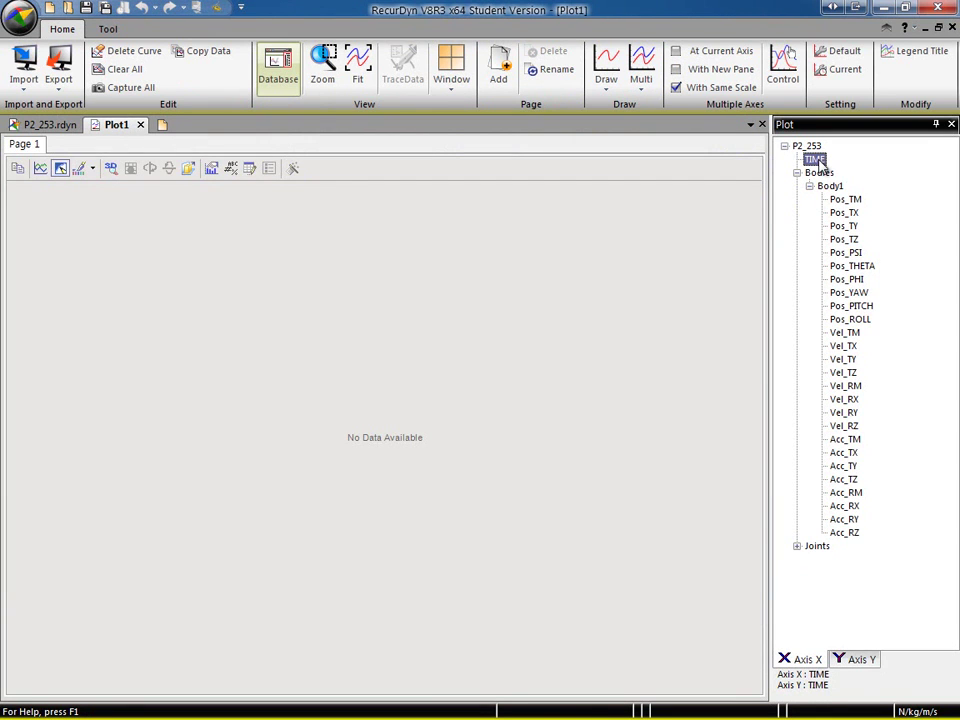
- Plot Body1's total translational acceleration, Acc_TM, on the Y axis against time
{"action": "left_click", "coordinate": [857, 663]}
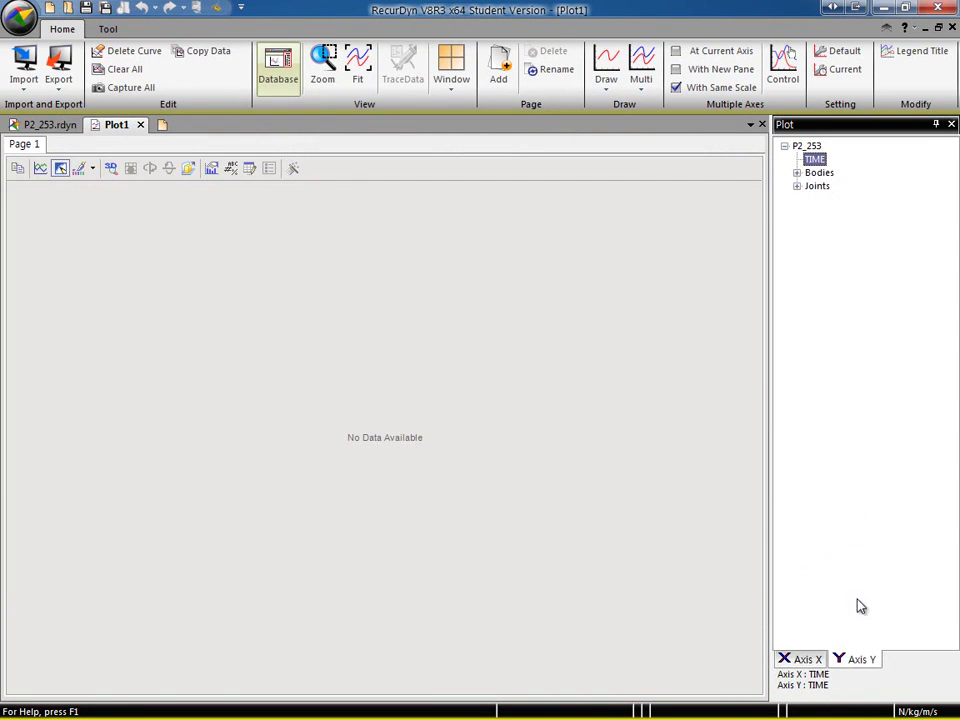
{"action": "left_click", "coordinate": [798, 174]}
{"action": "left_click", "coordinate": [810, 187]}
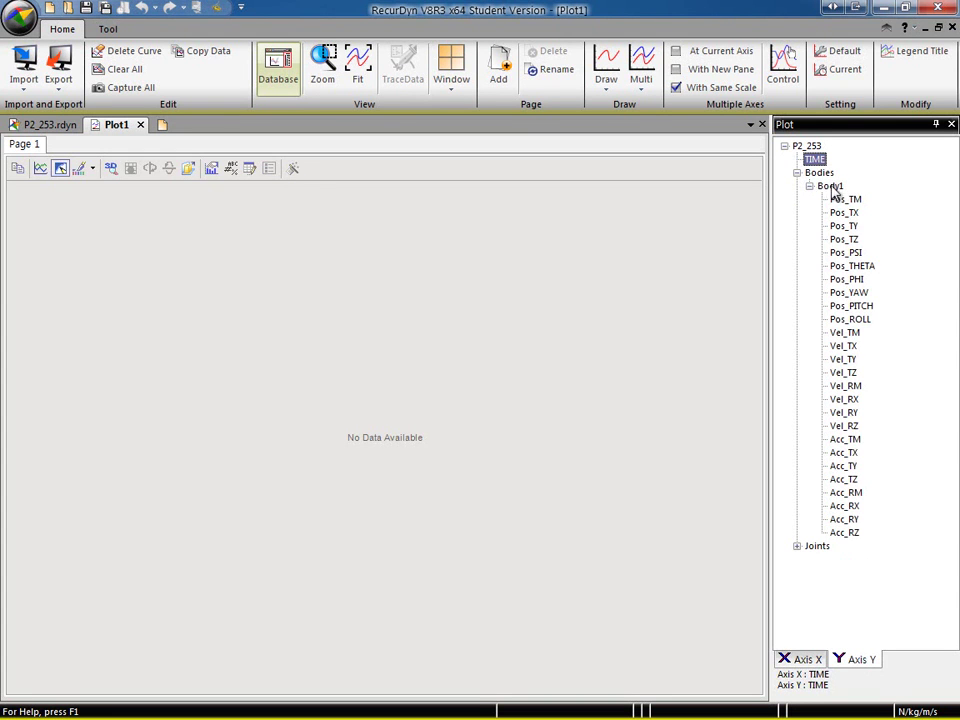
{"action": "left_click", "coordinate": [832, 187]}
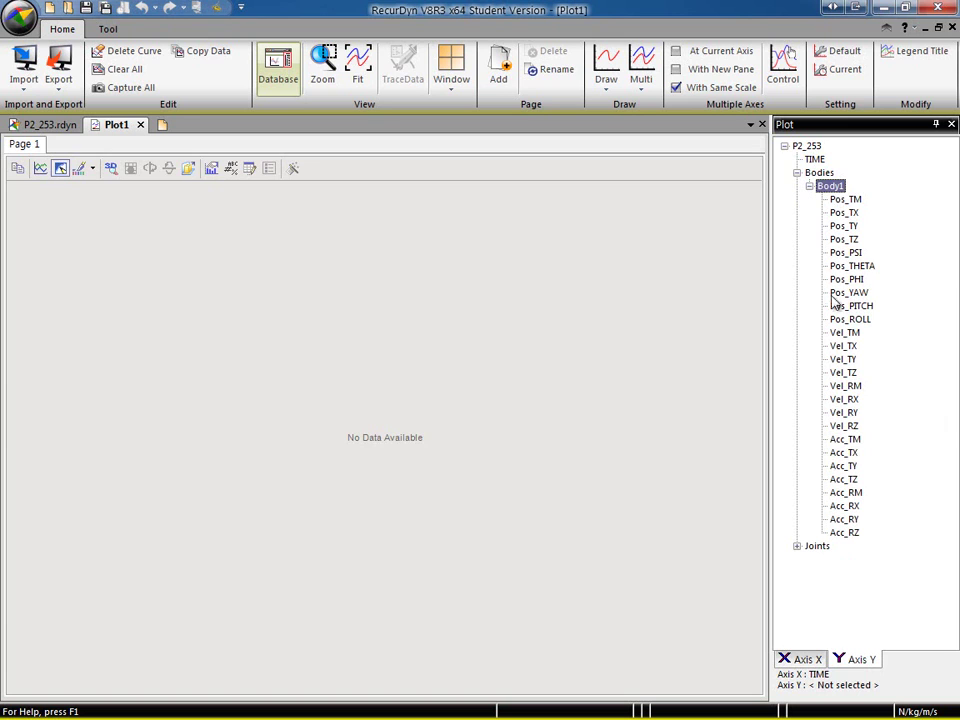
{"action": "double_click", "coordinate": [845, 440]}
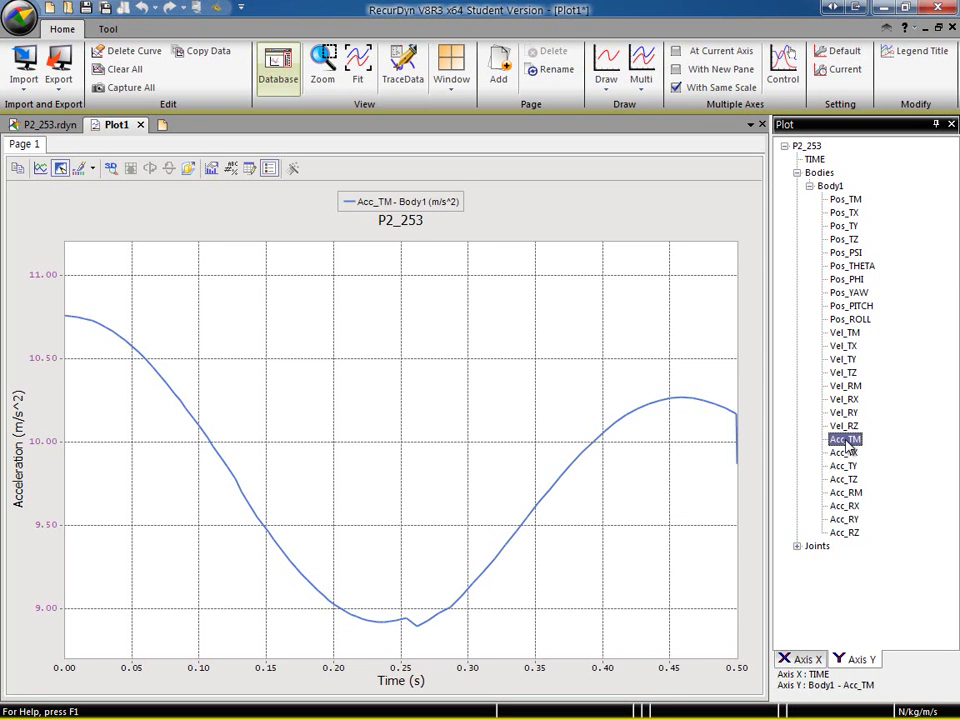
{"action": "left_click_drag", "start_coordinate": [320, 597], "coordinate": [466, 648]}
{"action": "left_click_drag", "start_coordinate": [489, 602], "coordinate": [518, 592]}
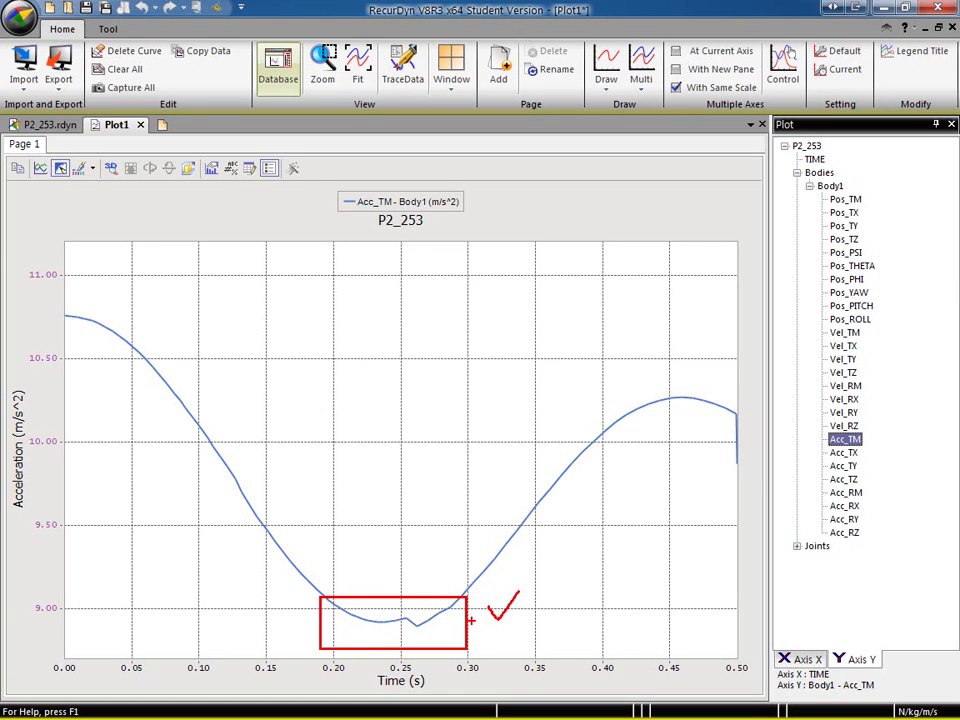
{"action": "key", "text": "Escape"}
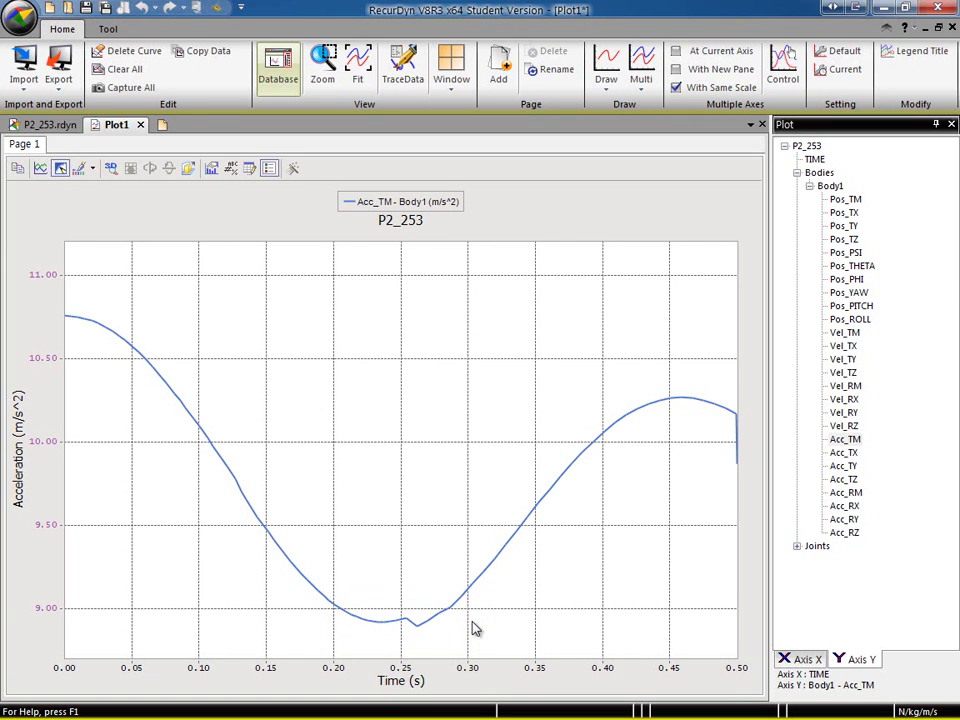
- Return to the P2_253 model, set the dynamic analysis's maximum time step to 1.e-003 and rerun the simulation
{"action": "left_click", "coordinate": [52, 125]}
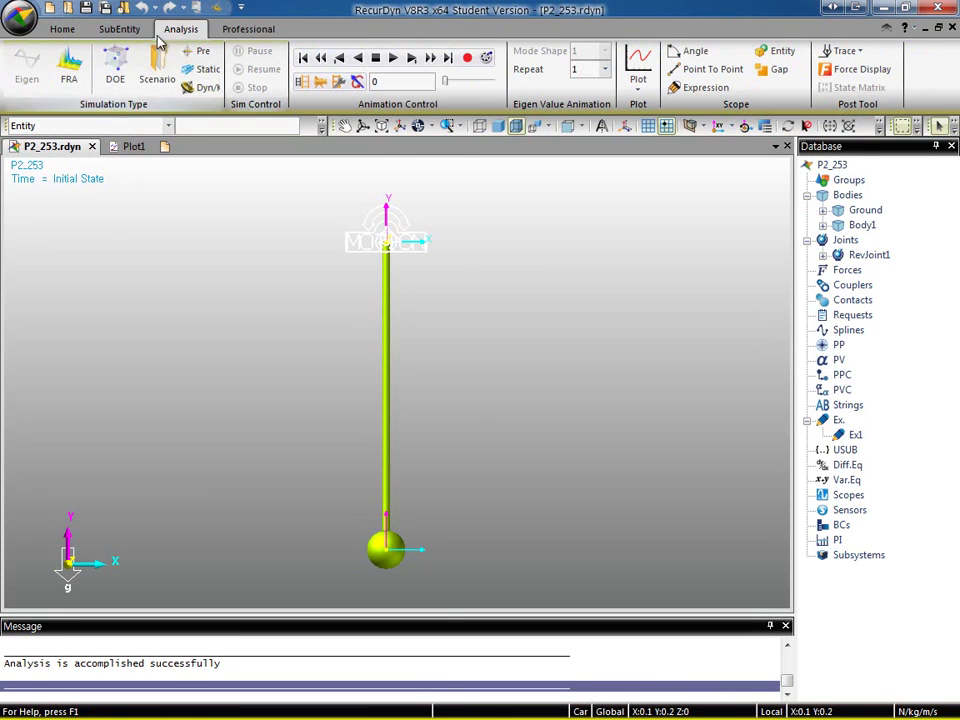
{"action": "left_click", "coordinate": [205, 89]}
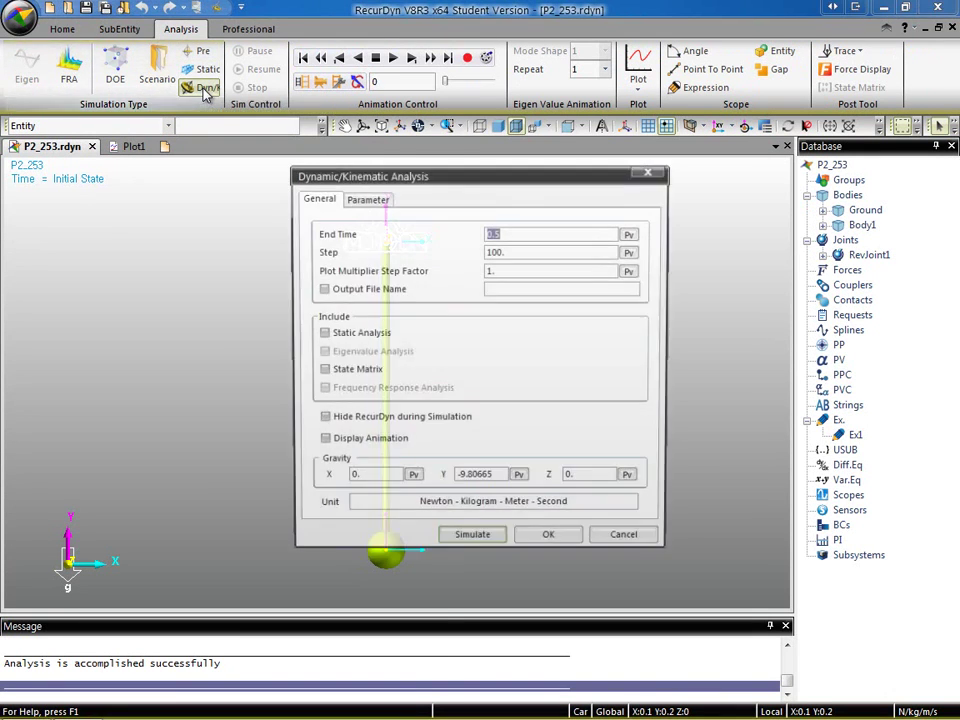
{"action": "left_click", "coordinate": [512, 234]}
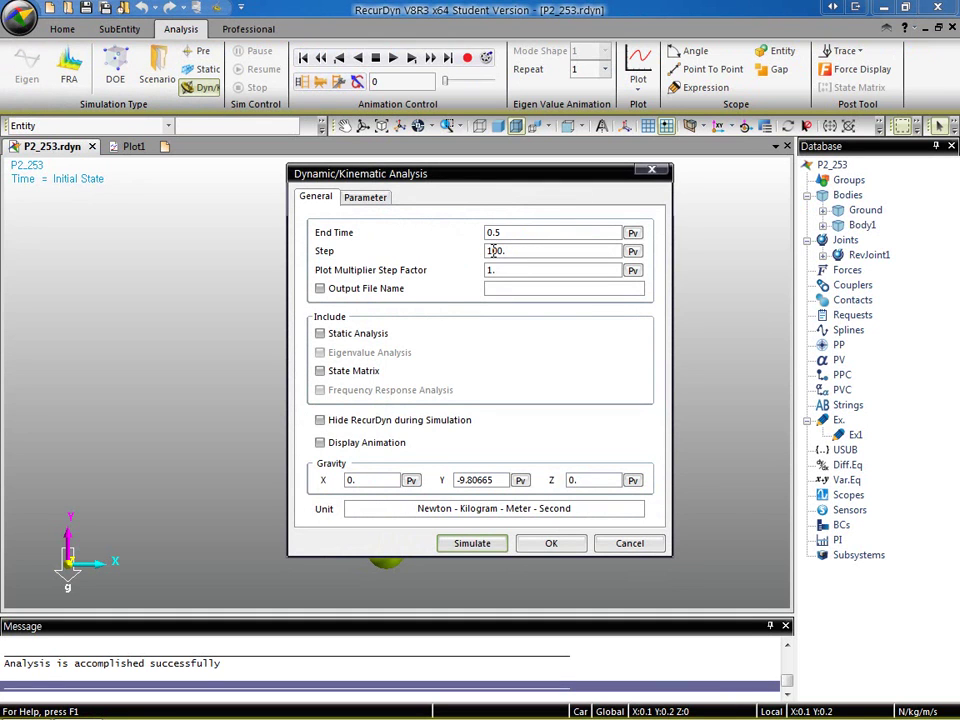
{"action": "left_click", "coordinate": [373, 196]}
{"action": "left_click", "coordinate": [527, 251]}
{"action": "left_click_drag", "start_coordinate": [536, 251], "coordinate": [514, 251]}
{"action": "type", "text": "3"}
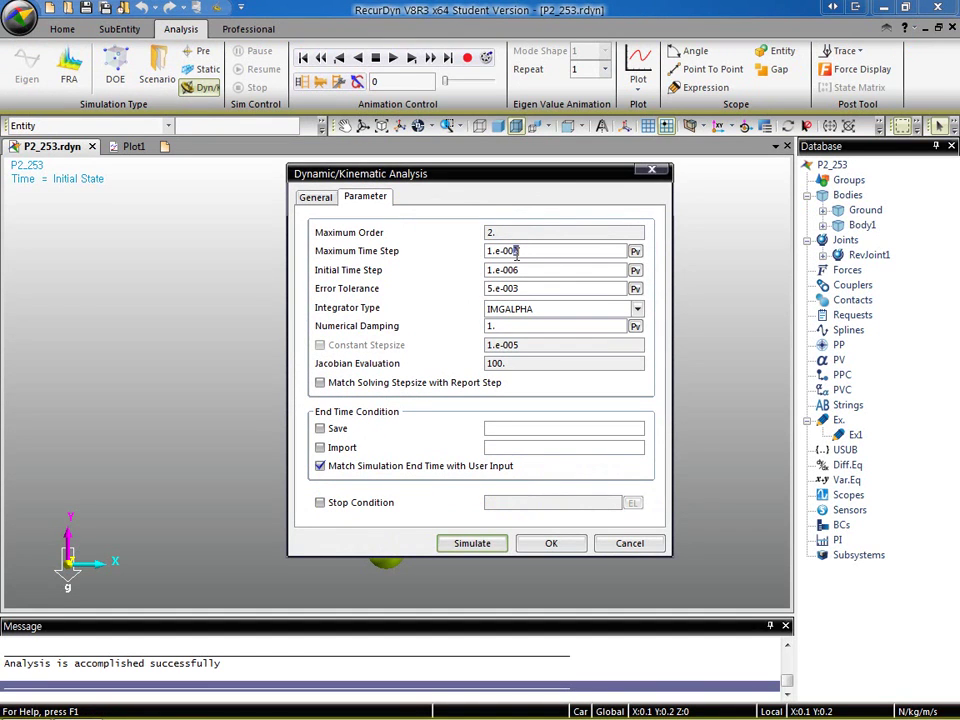
{"action": "key", "text": "ctrl+z"}
{"action": "type", "text": "3"}
{"action": "left_click", "coordinate": [472, 545]}
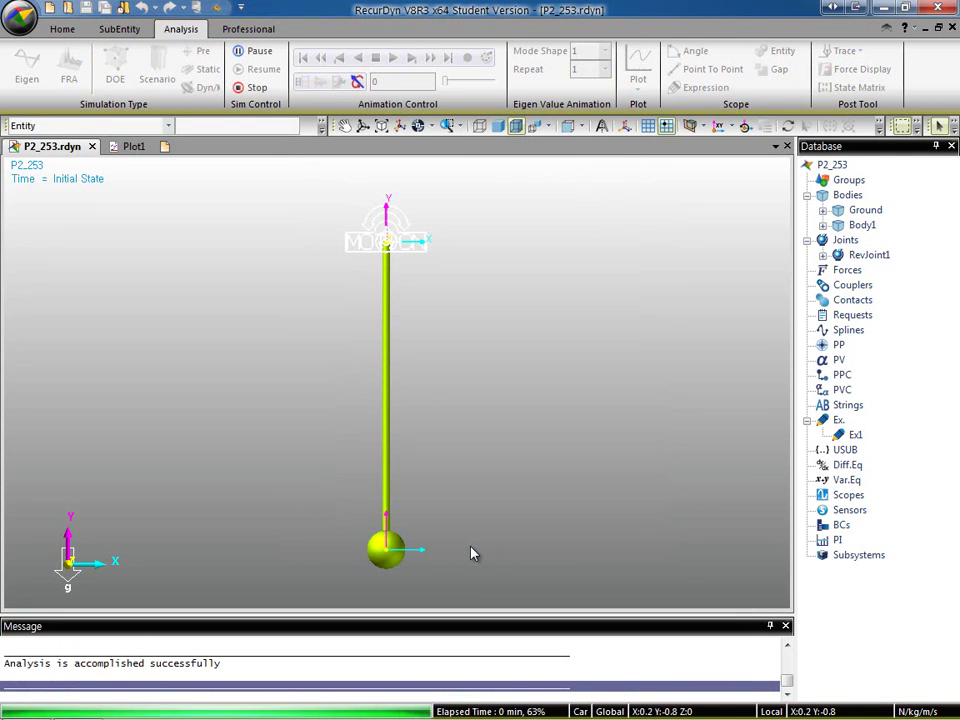